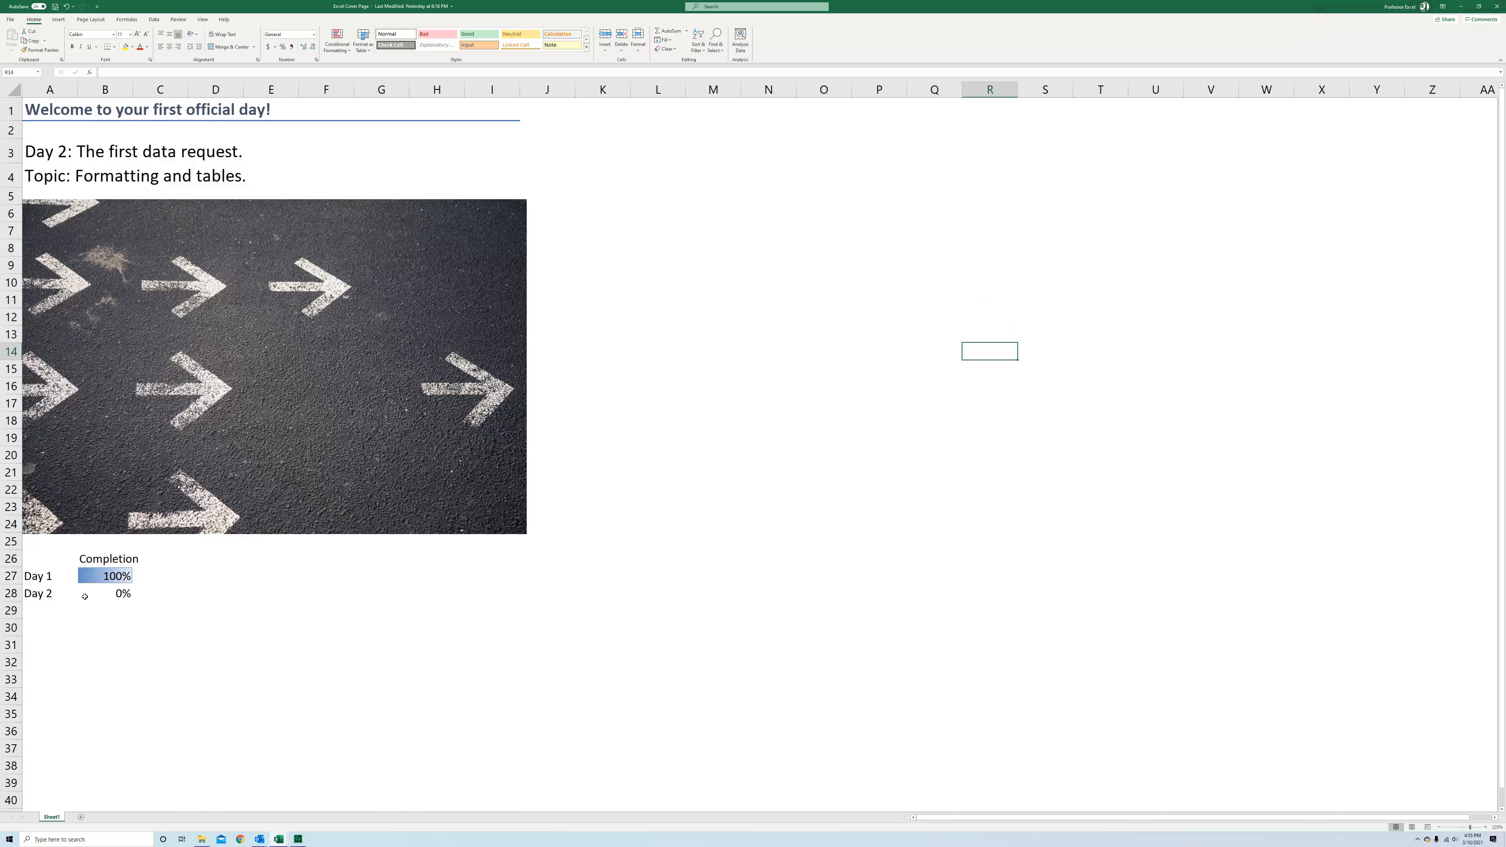
# Read the urgent data request email about joining highlighted finance data and sorting by overhead charge
pyautogui.click(1462, 7)
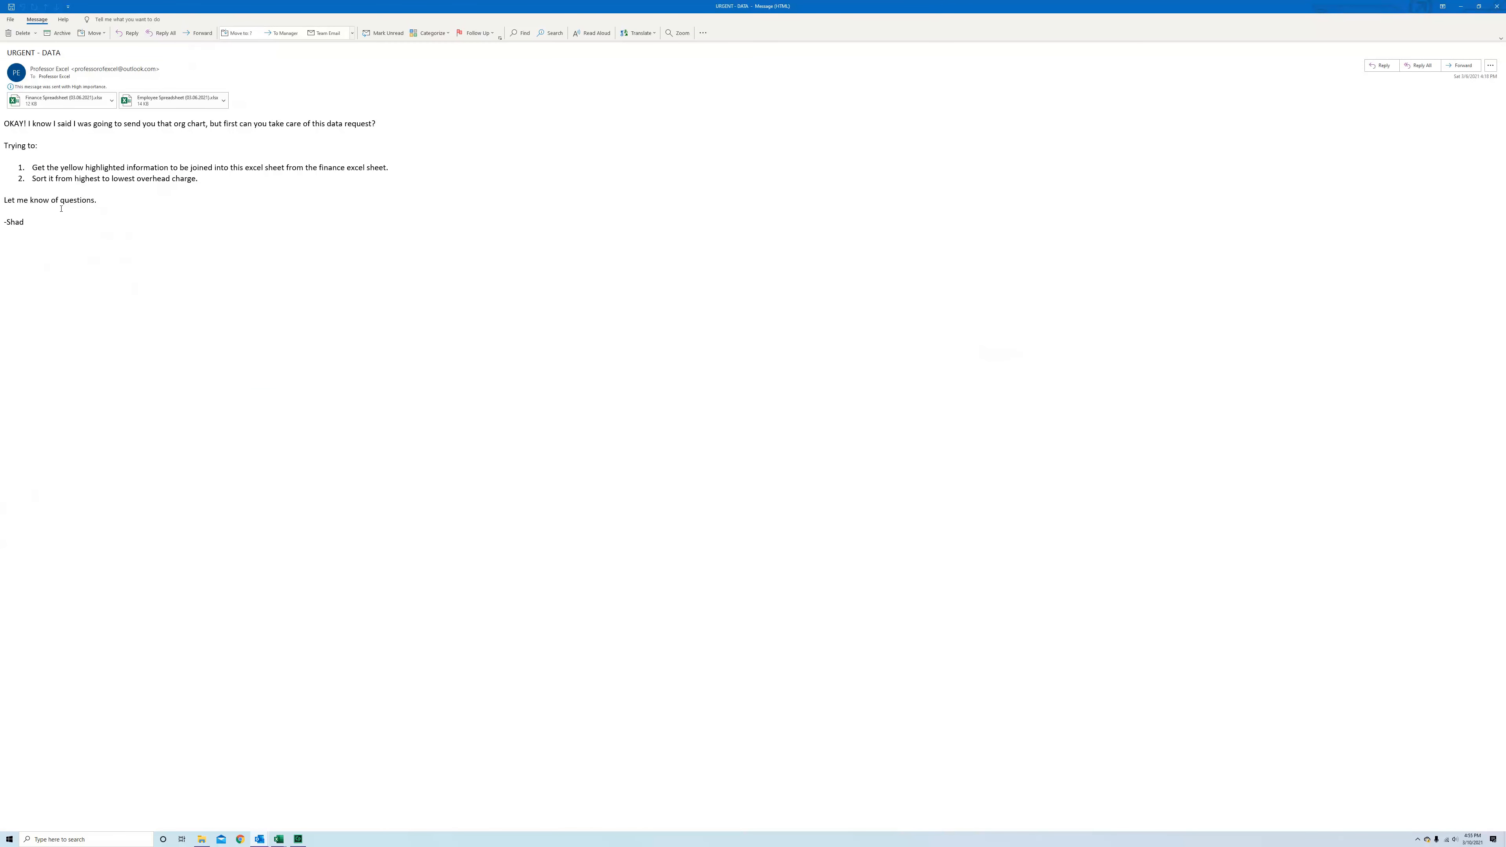
pyautogui.keyDown('ctrl'); pyautogui.scroll(3, 61, 208); pyautogui.keyUp('ctrl')
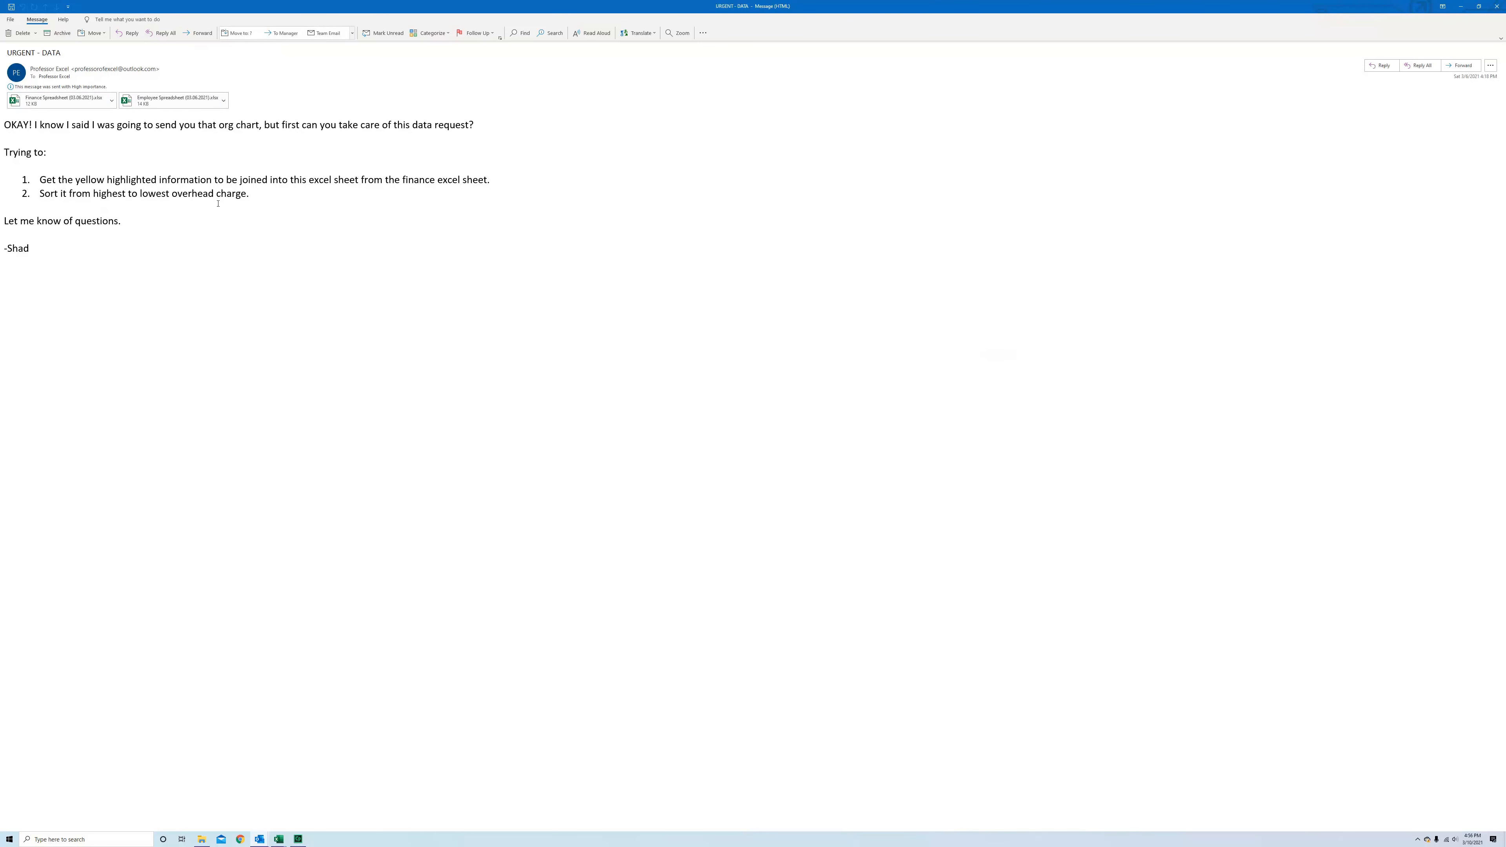
pyautogui.click(1460, 7)
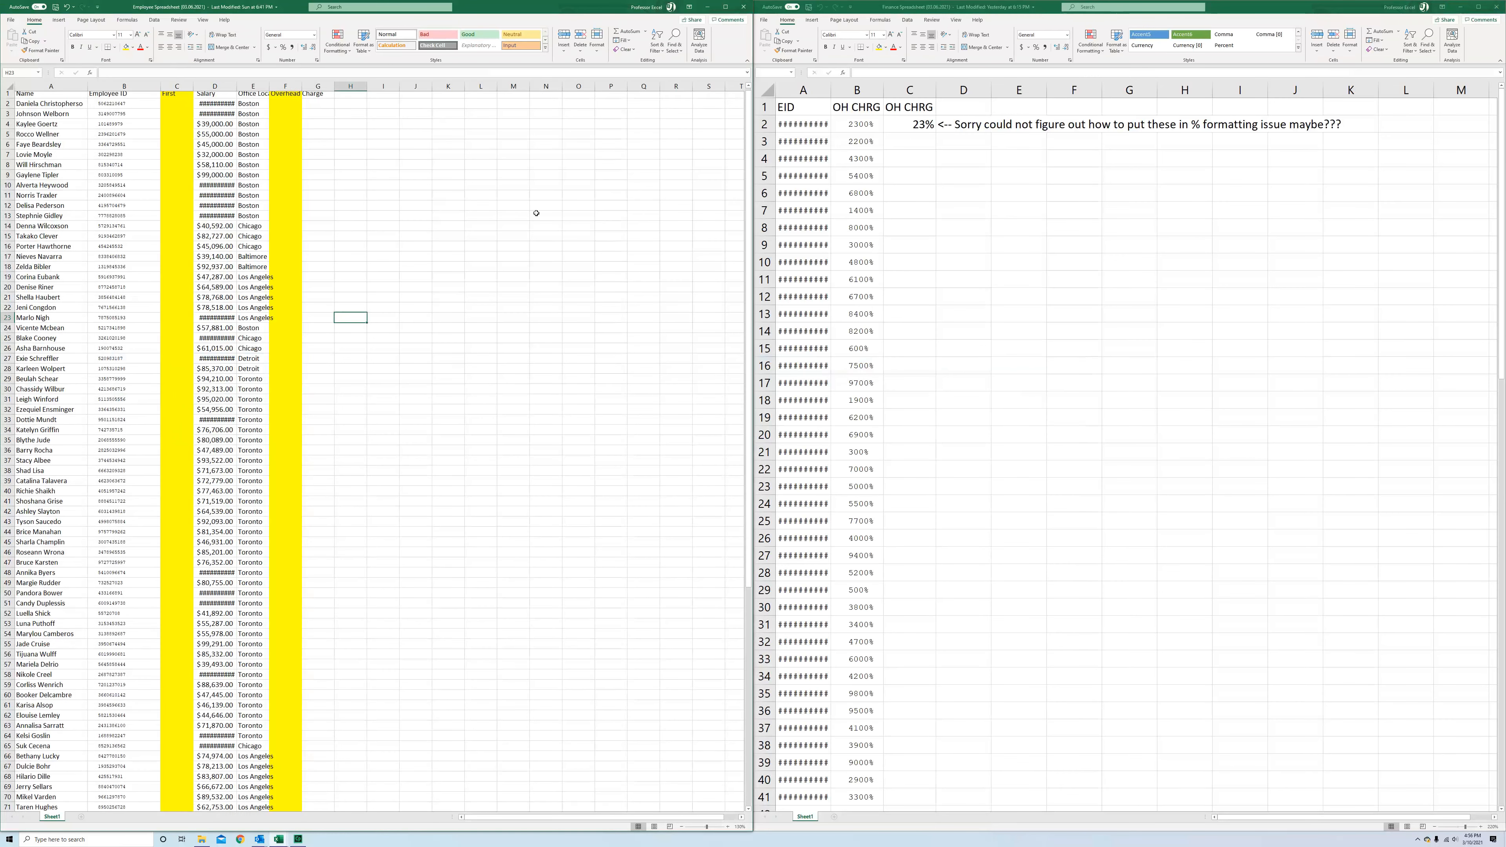
# Examine the employee spreadsheet's highlighted First and Overhead Charge columns
pyautogui.click(330, 251)
pyautogui.scroll(1, 355, 270)
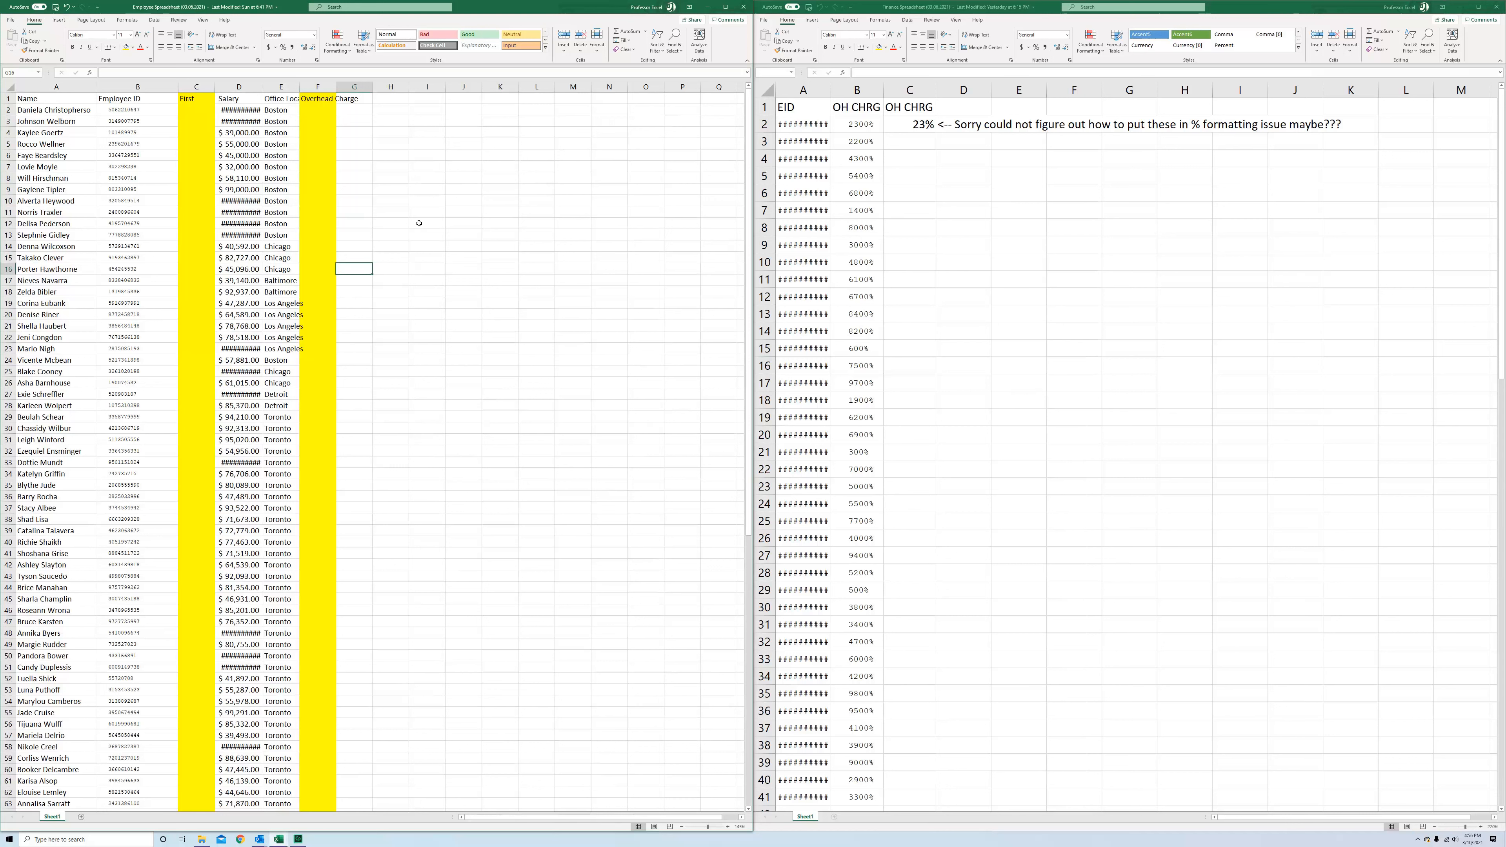
pyautogui.click(200, 100)
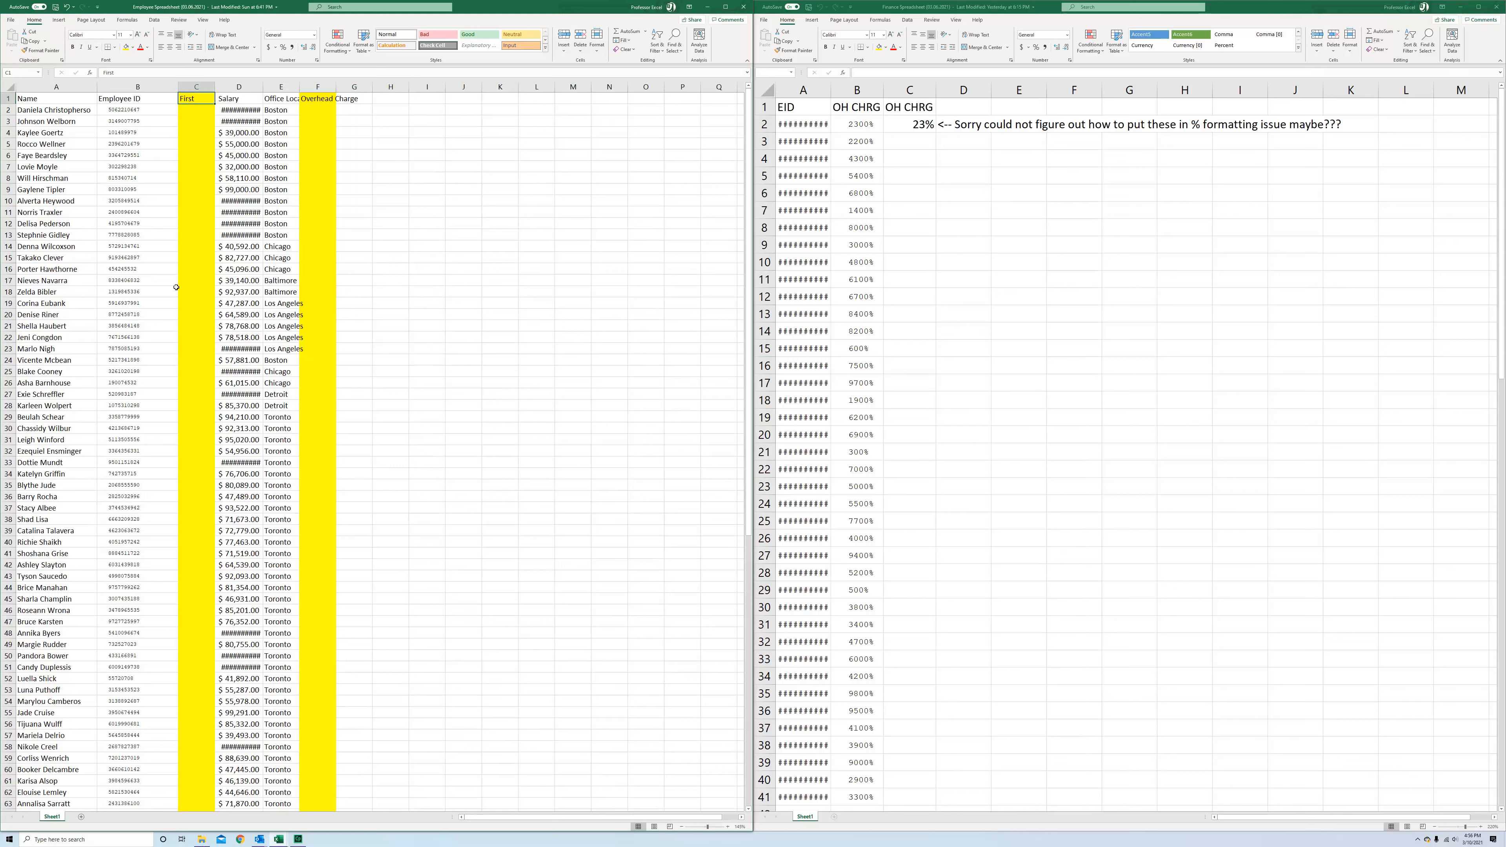
pyautogui.click(323, 108)
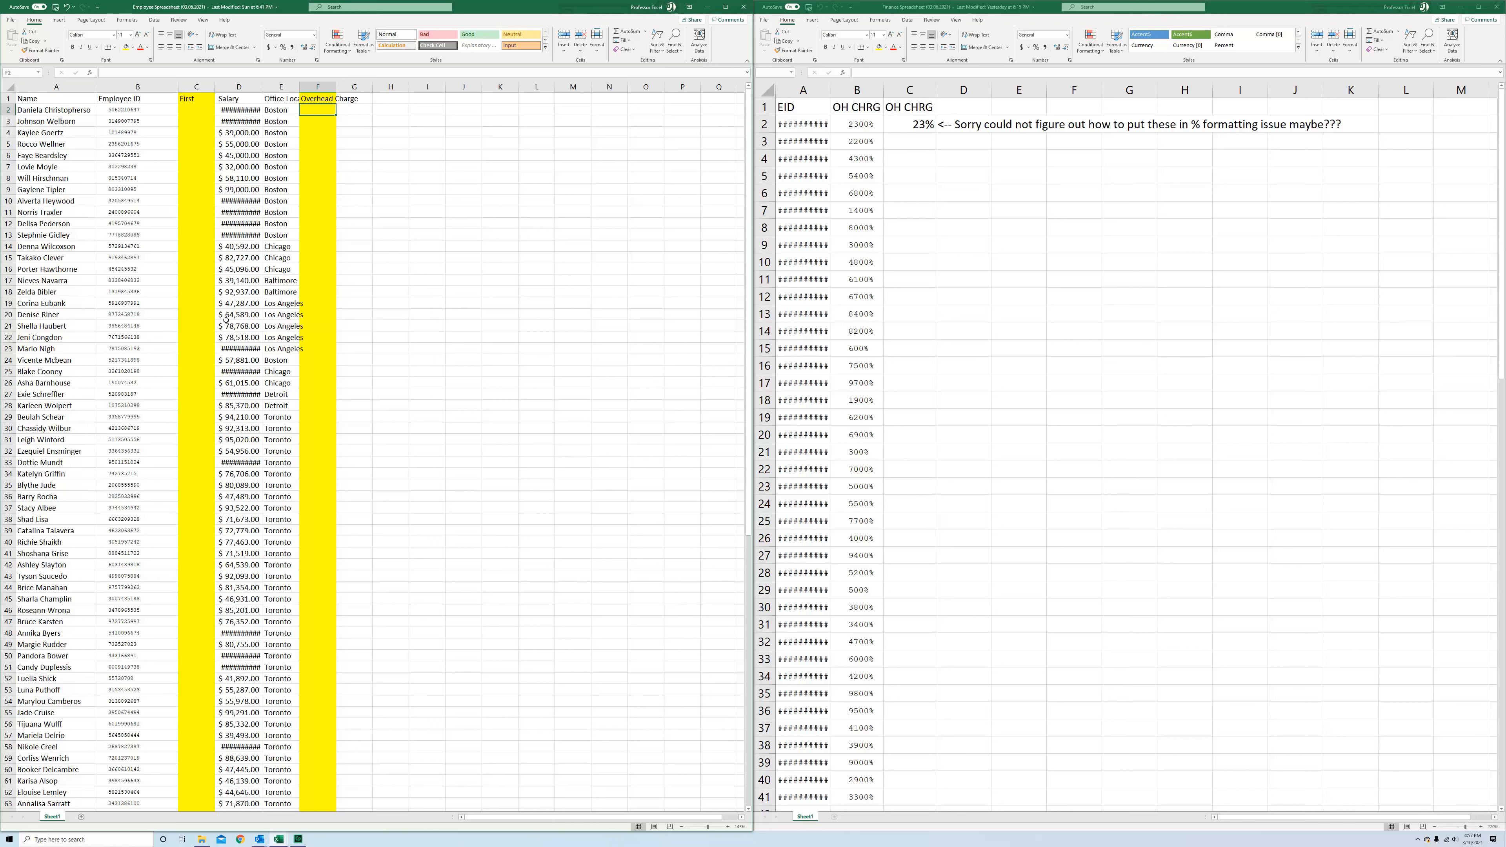
# Maximize the finance spreadsheet and autofit column A so the employee IDs display fully
pyautogui.click(743, 10)
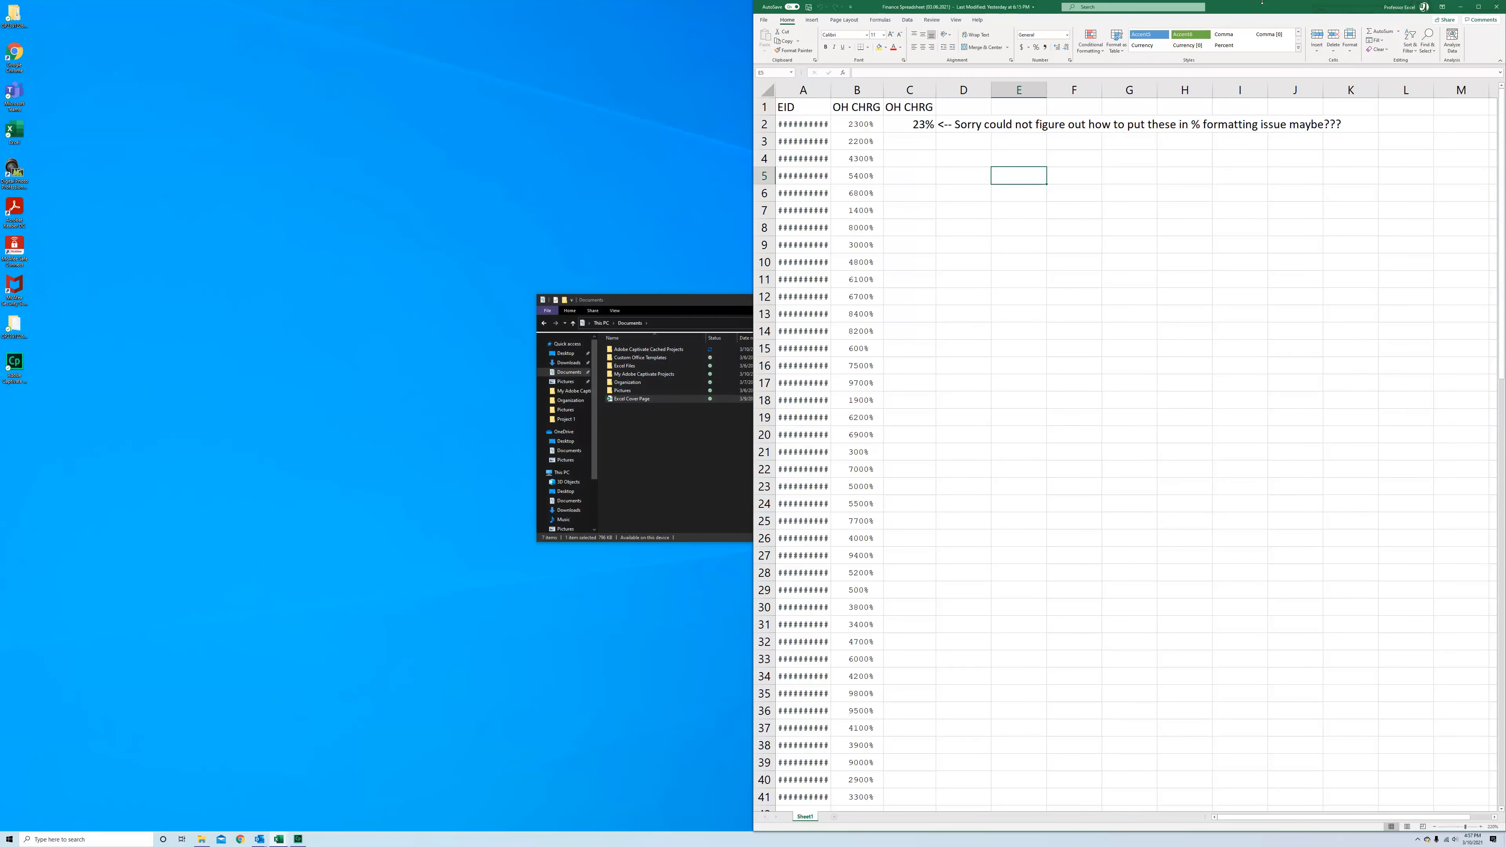
pyautogui.click(1478, 6)
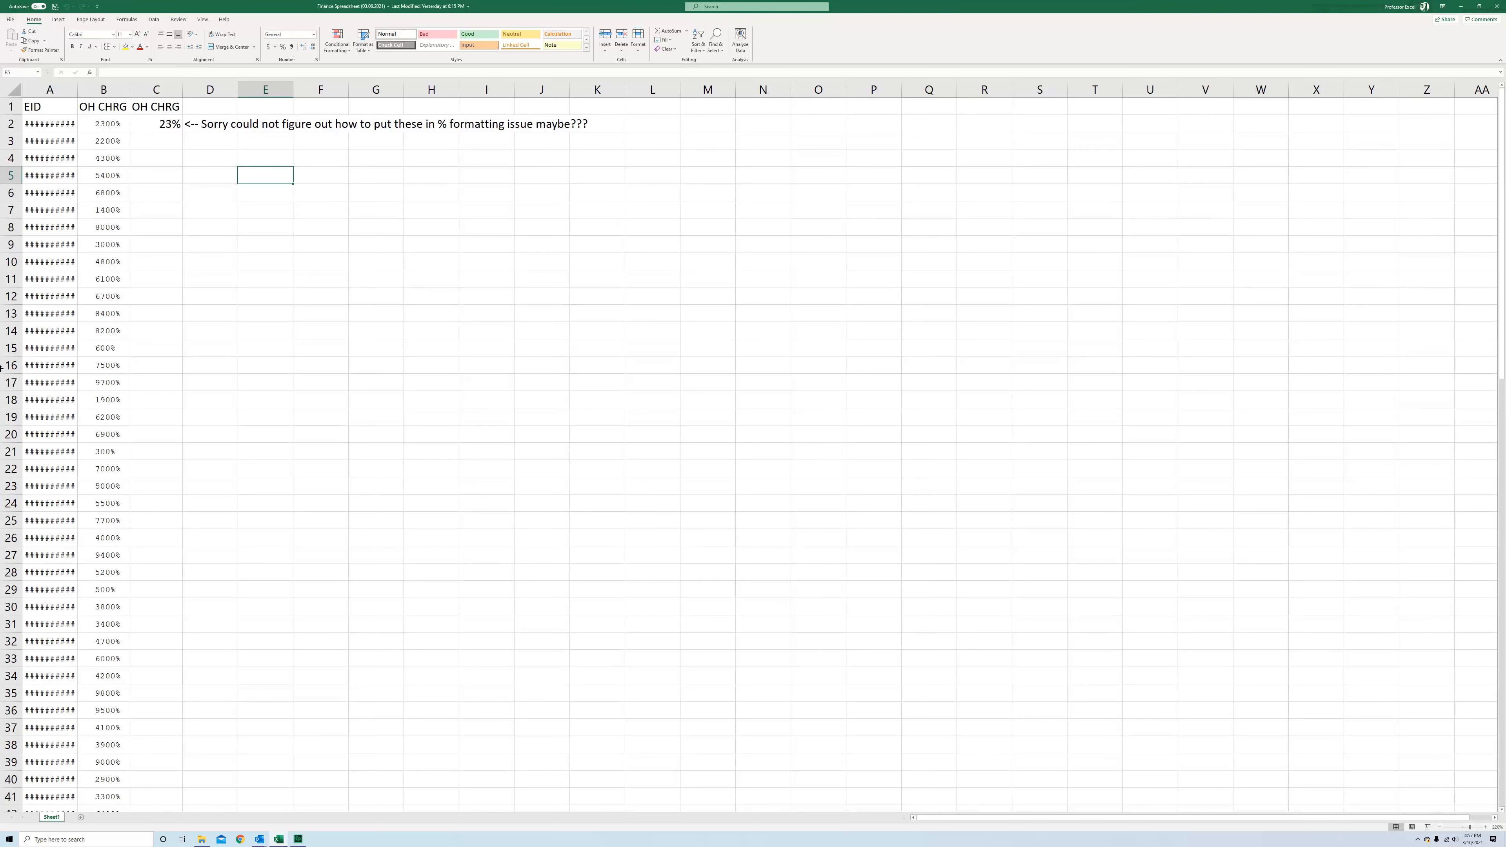
pyautogui.doubleClick(79, 90)
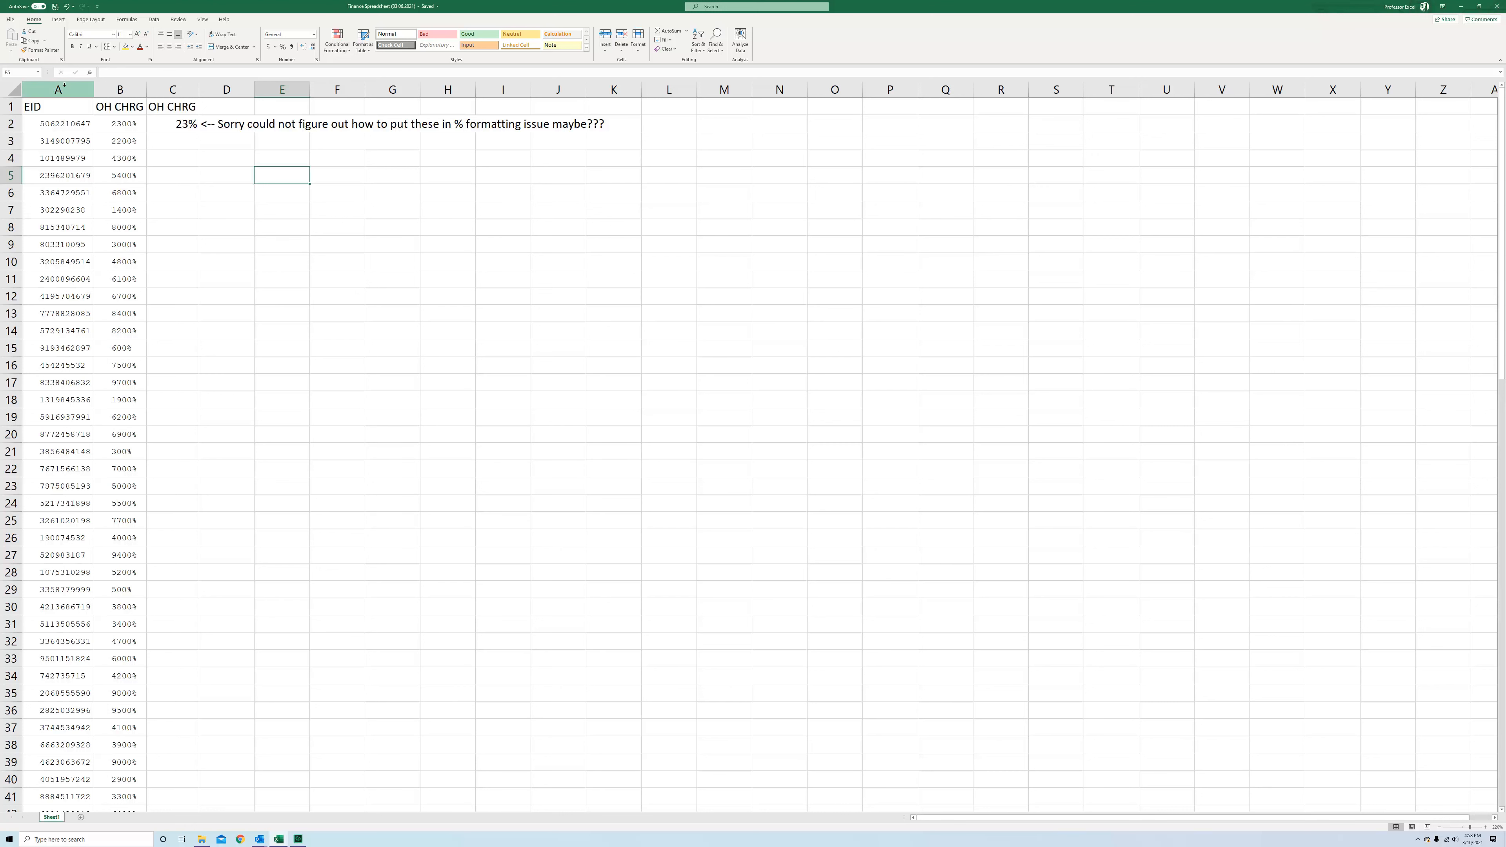
# Scroll through the EID column to check how many data rows the finance sheet has
pyautogui.click(39, 126)
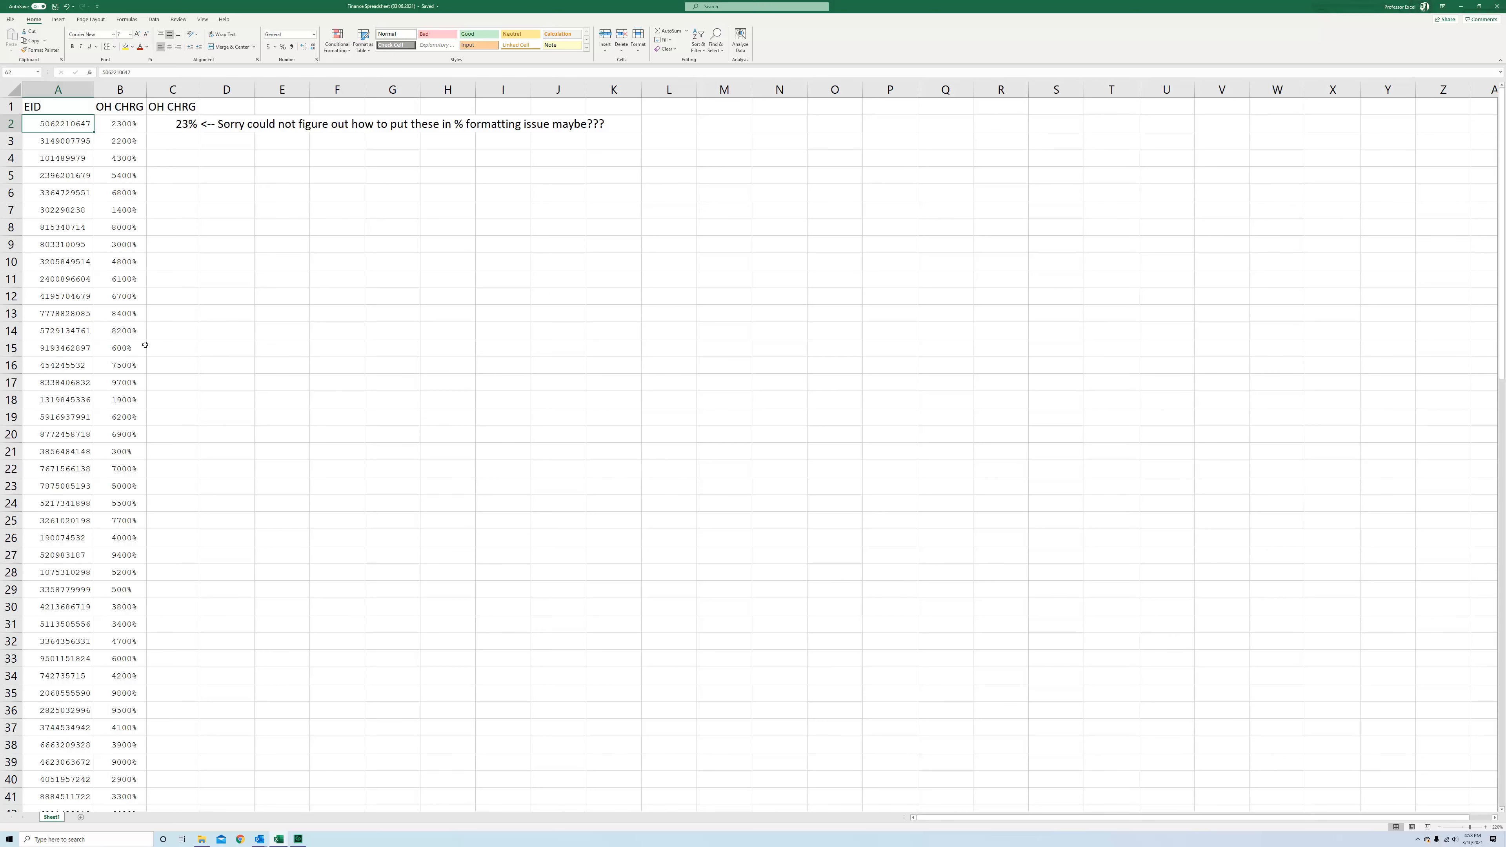
pyautogui.scroll(-17, 146, 355)
pyautogui.scroll(-12, 144, 344)
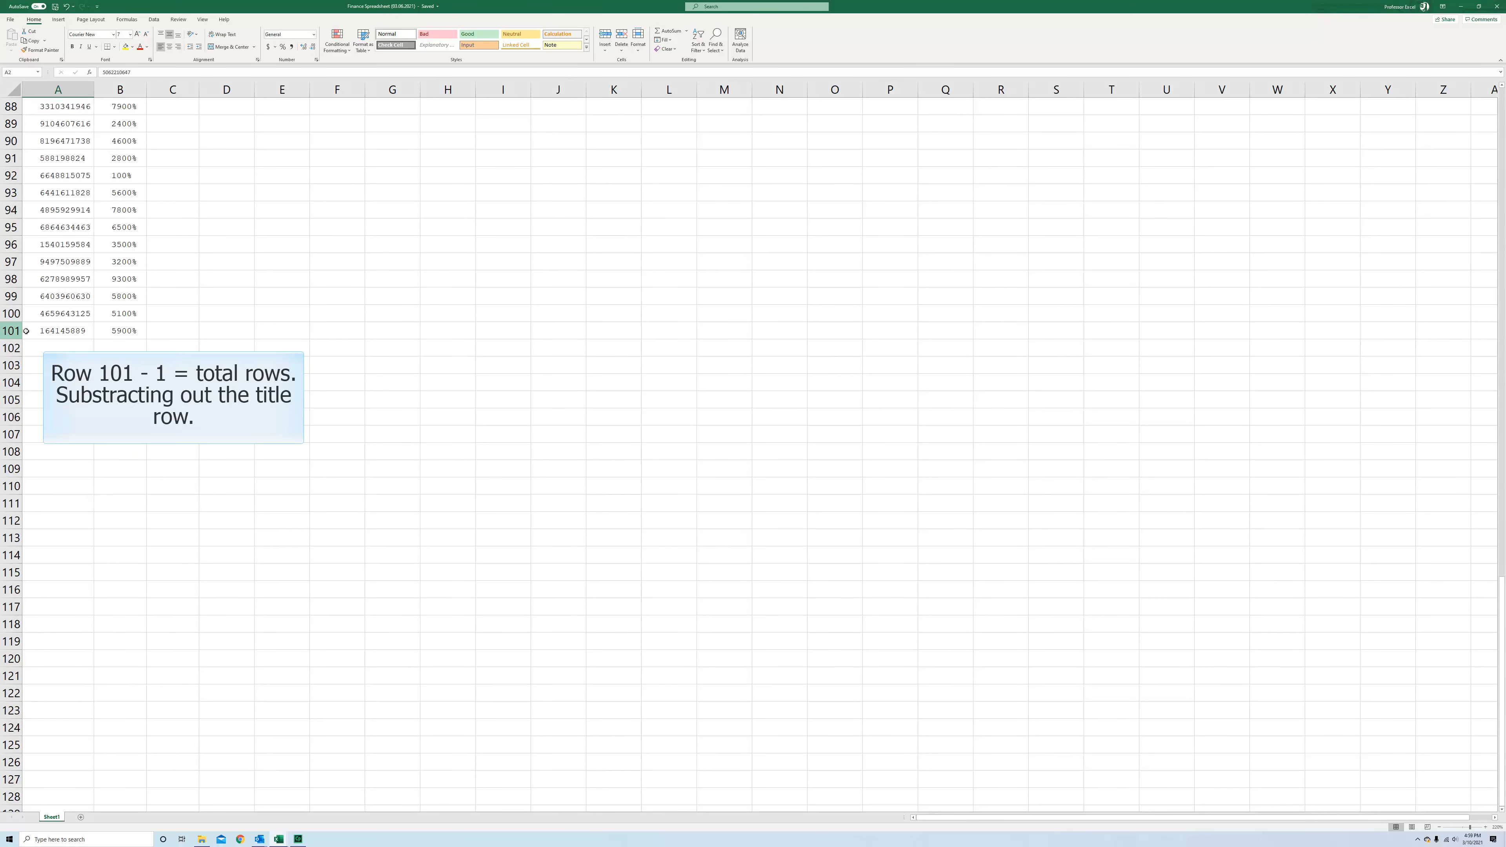
pyautogui.scroll(-1, 54, 329)
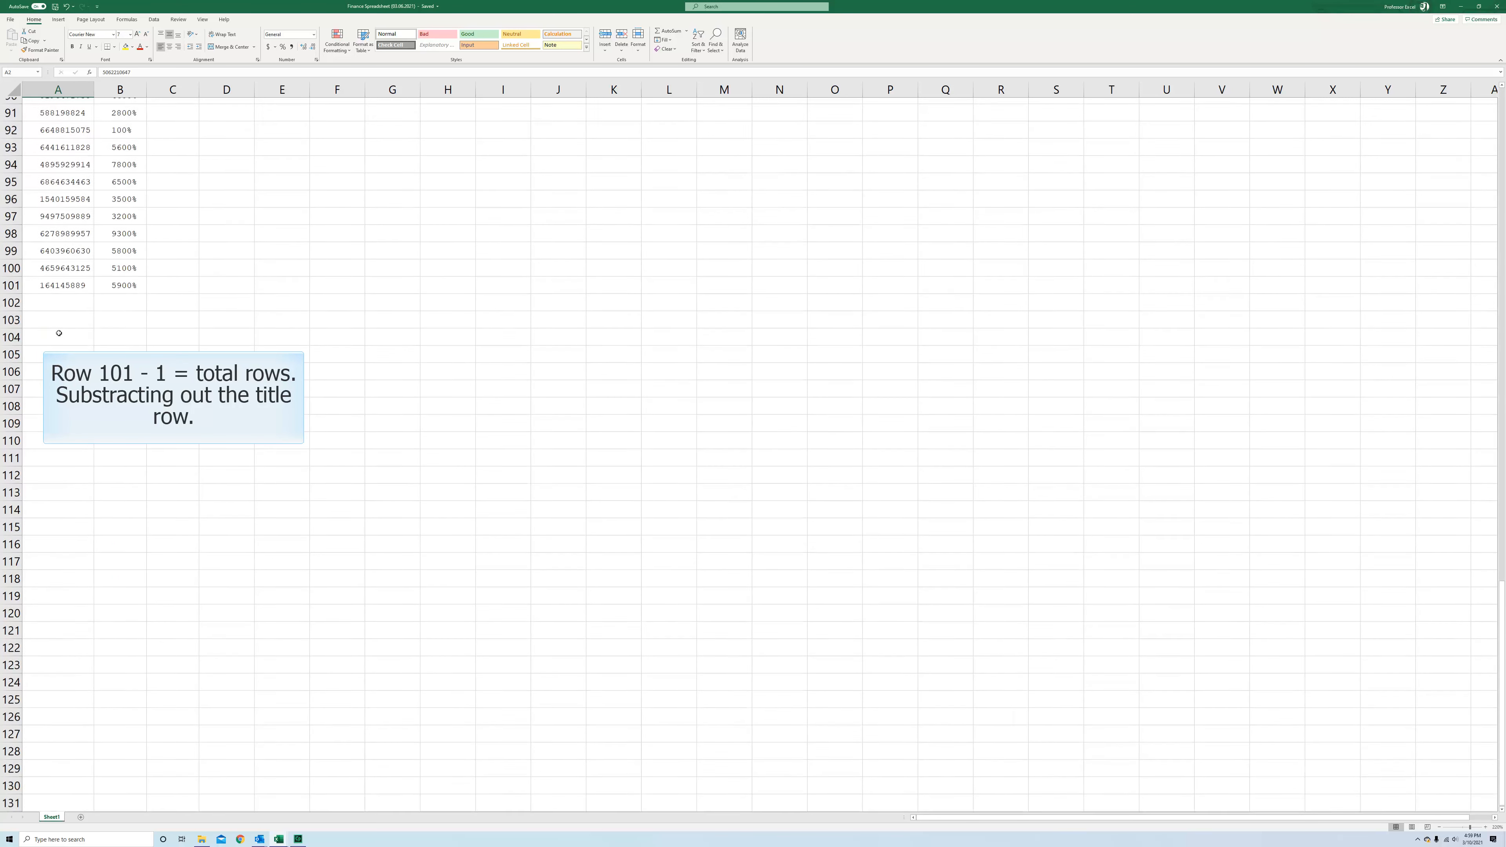
pyautogui.scroll(20, 148, 323)
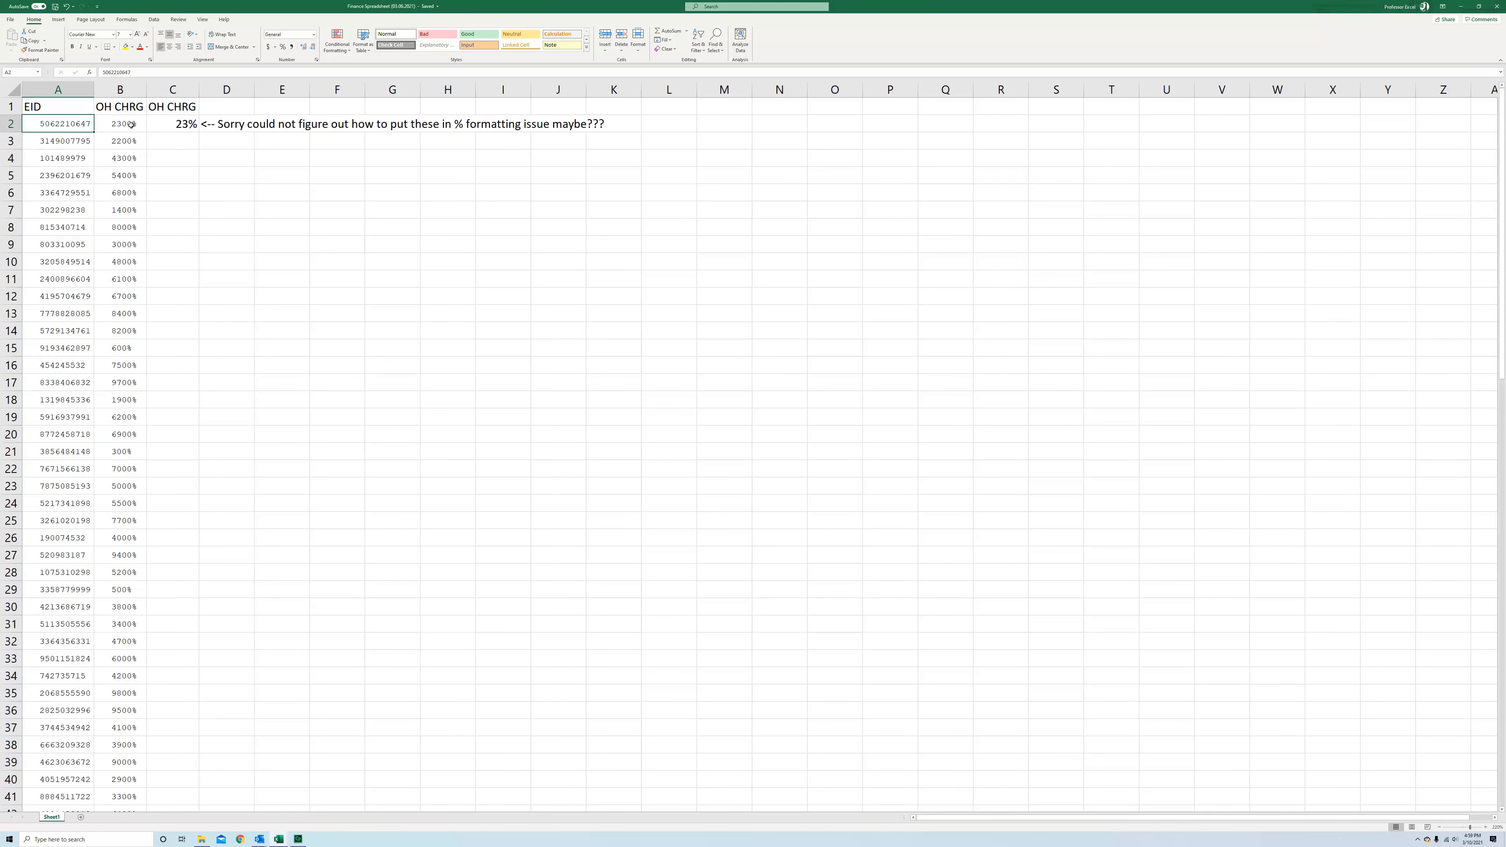
# Test percentage formatting by entering 23 and 22 in E5:E6 and applying Percent Style
pyautogui.click(131, 124)
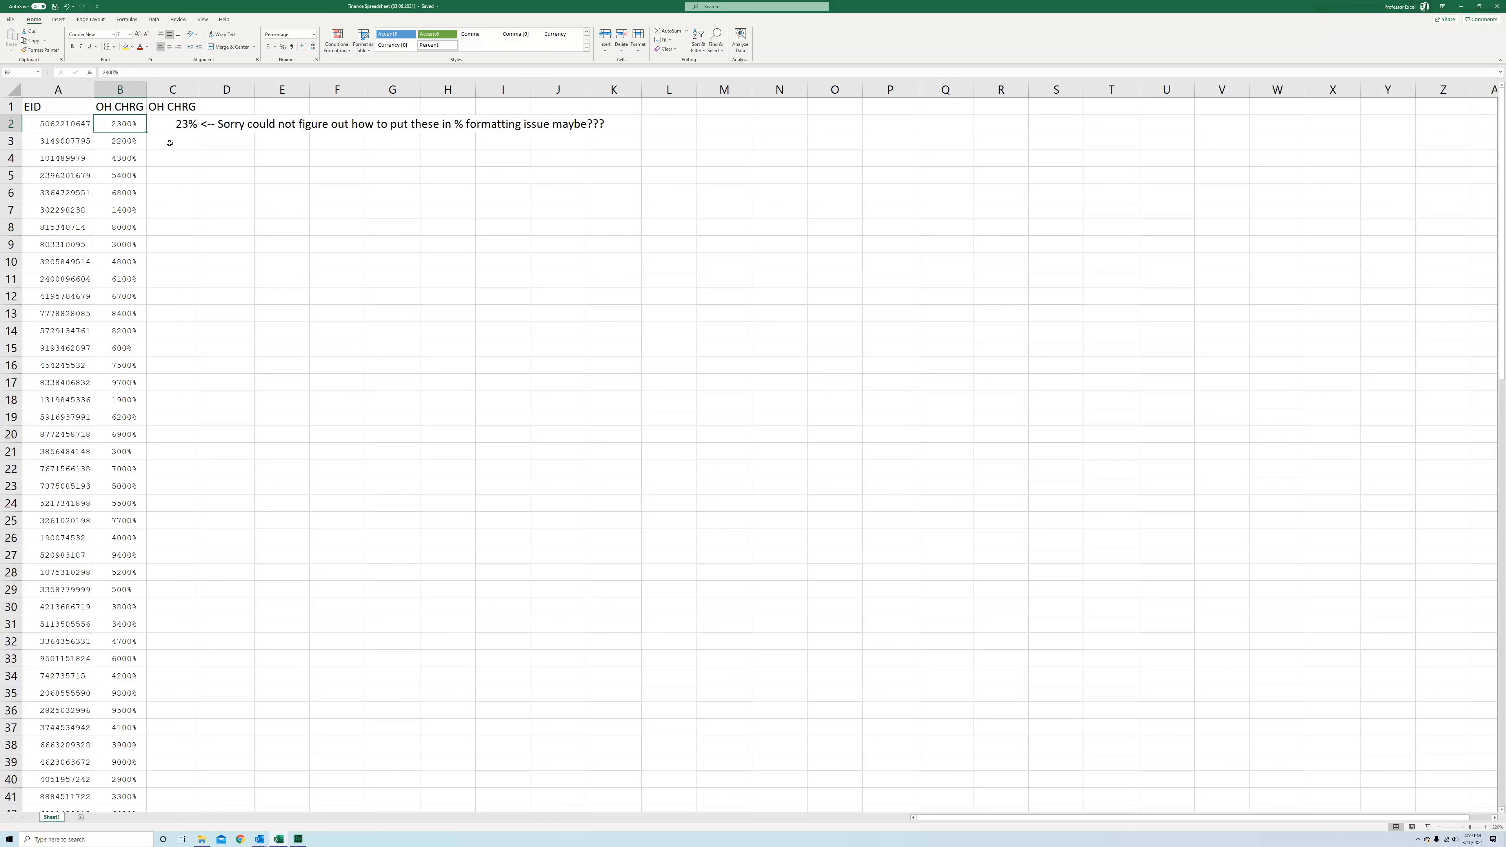
pyautogui.click(263, 175)
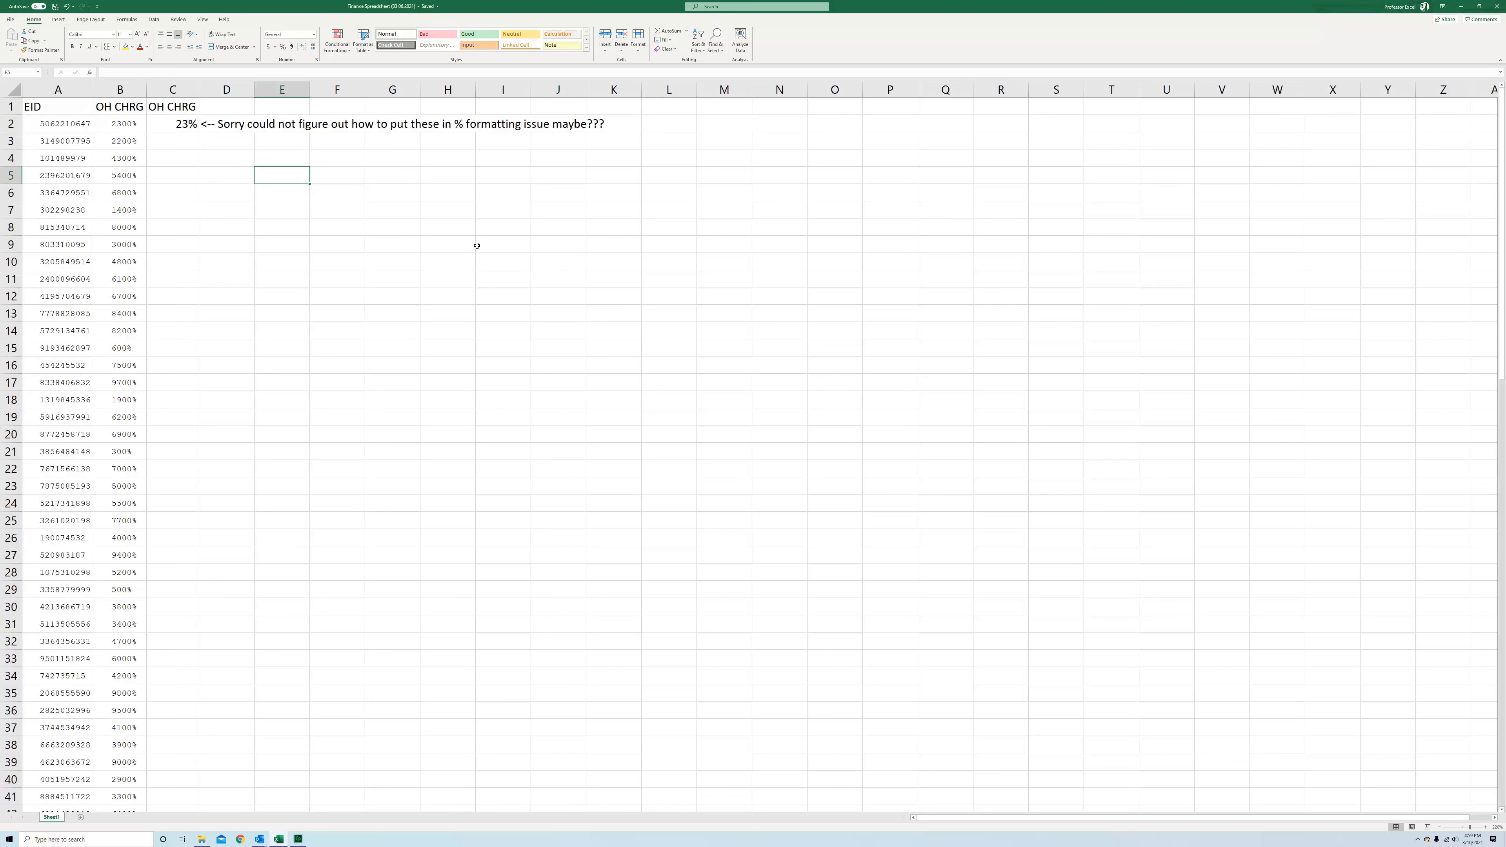
pyautogui.write('23')
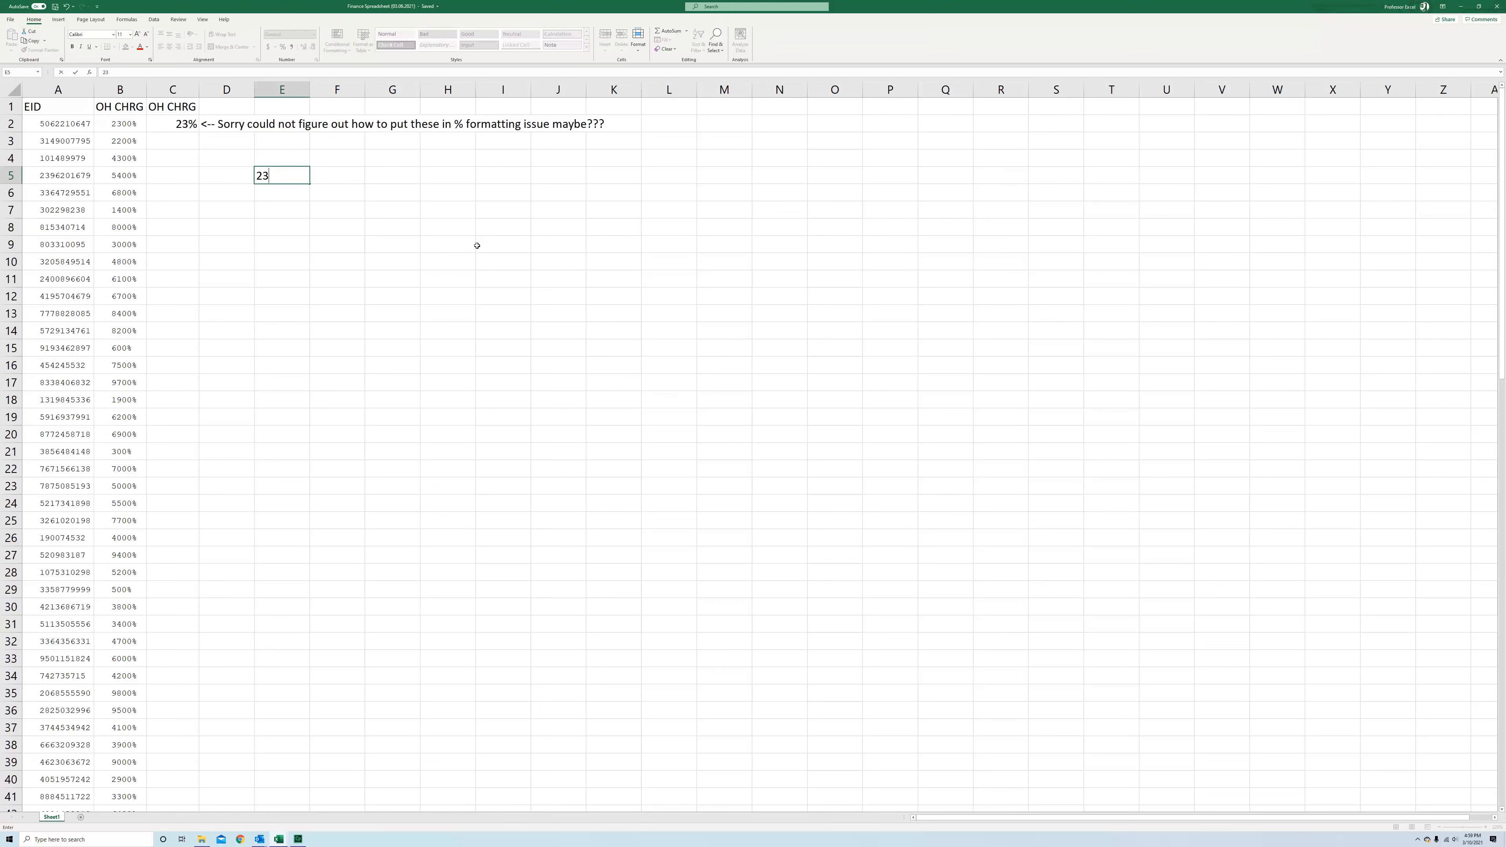
pyautogui.press('Return')
pyautogui.write('22')
pyautogui.press('Return')
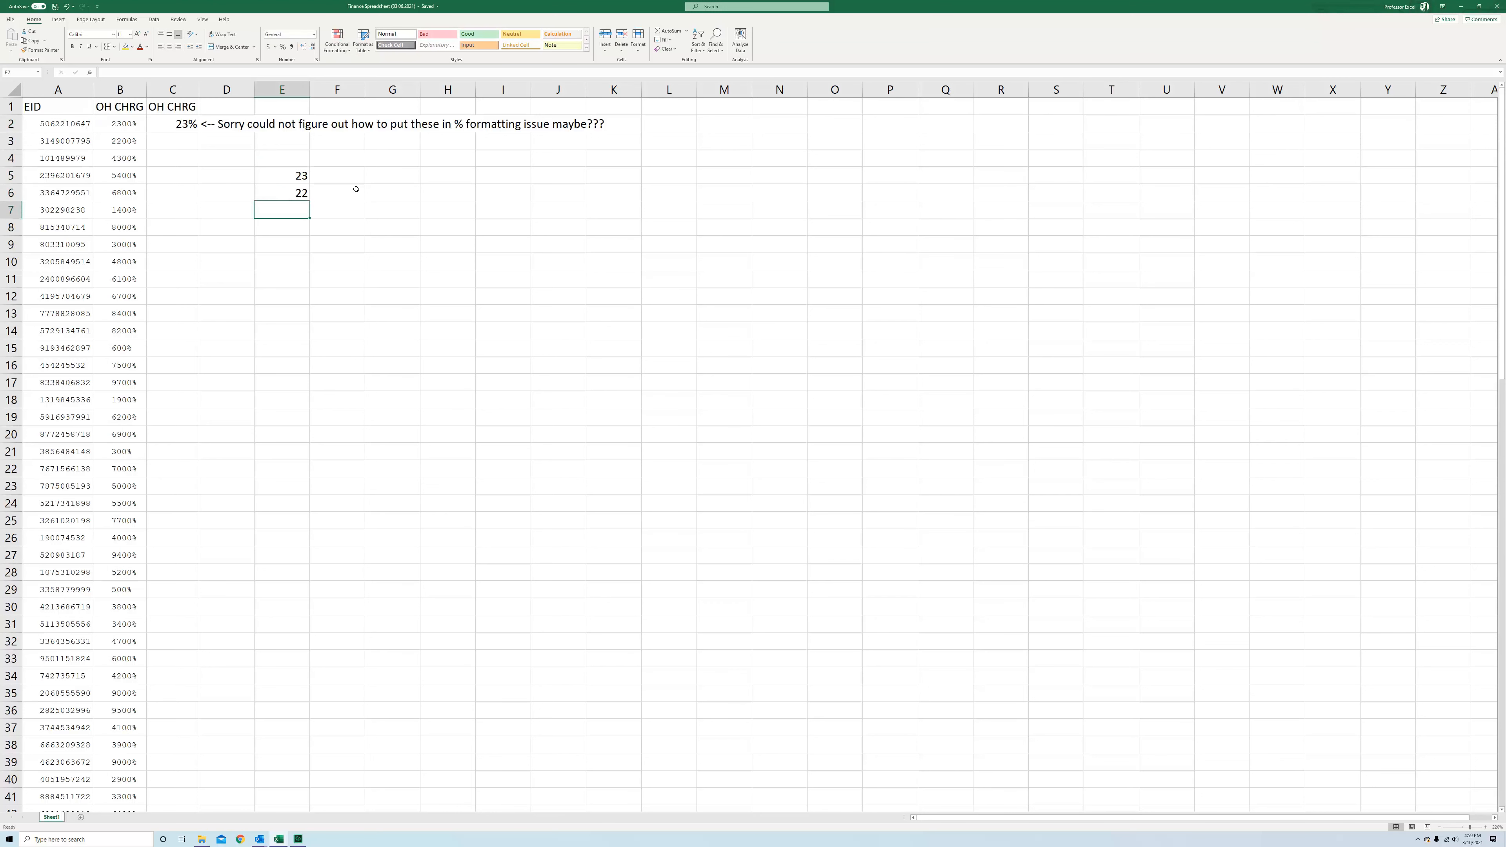
pyautogui.moveTo(302, 174); pyautogui.dragTo(303, 193)
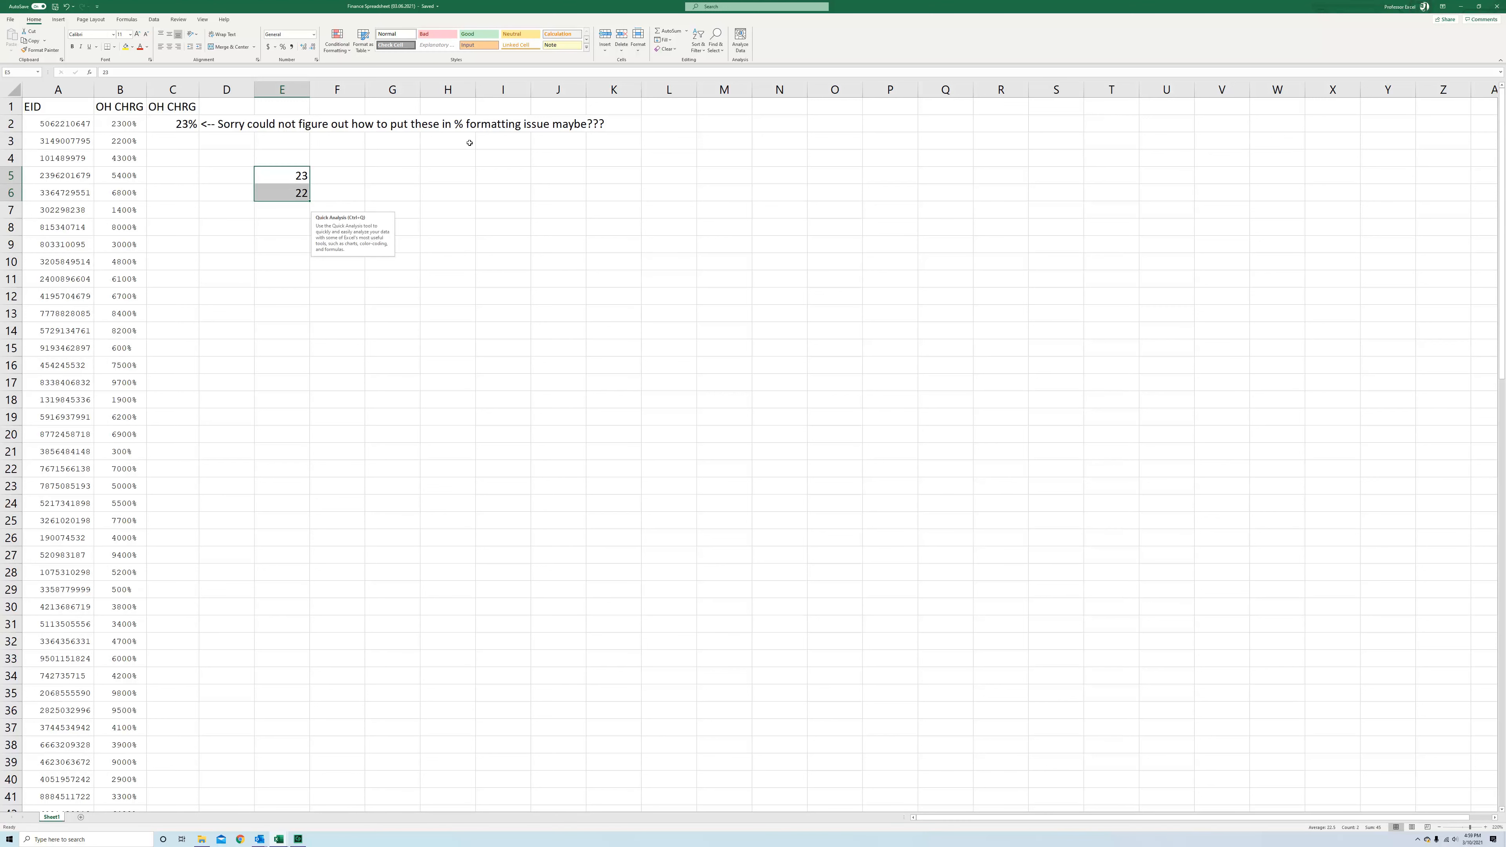
pyautogui.click(283, 48)
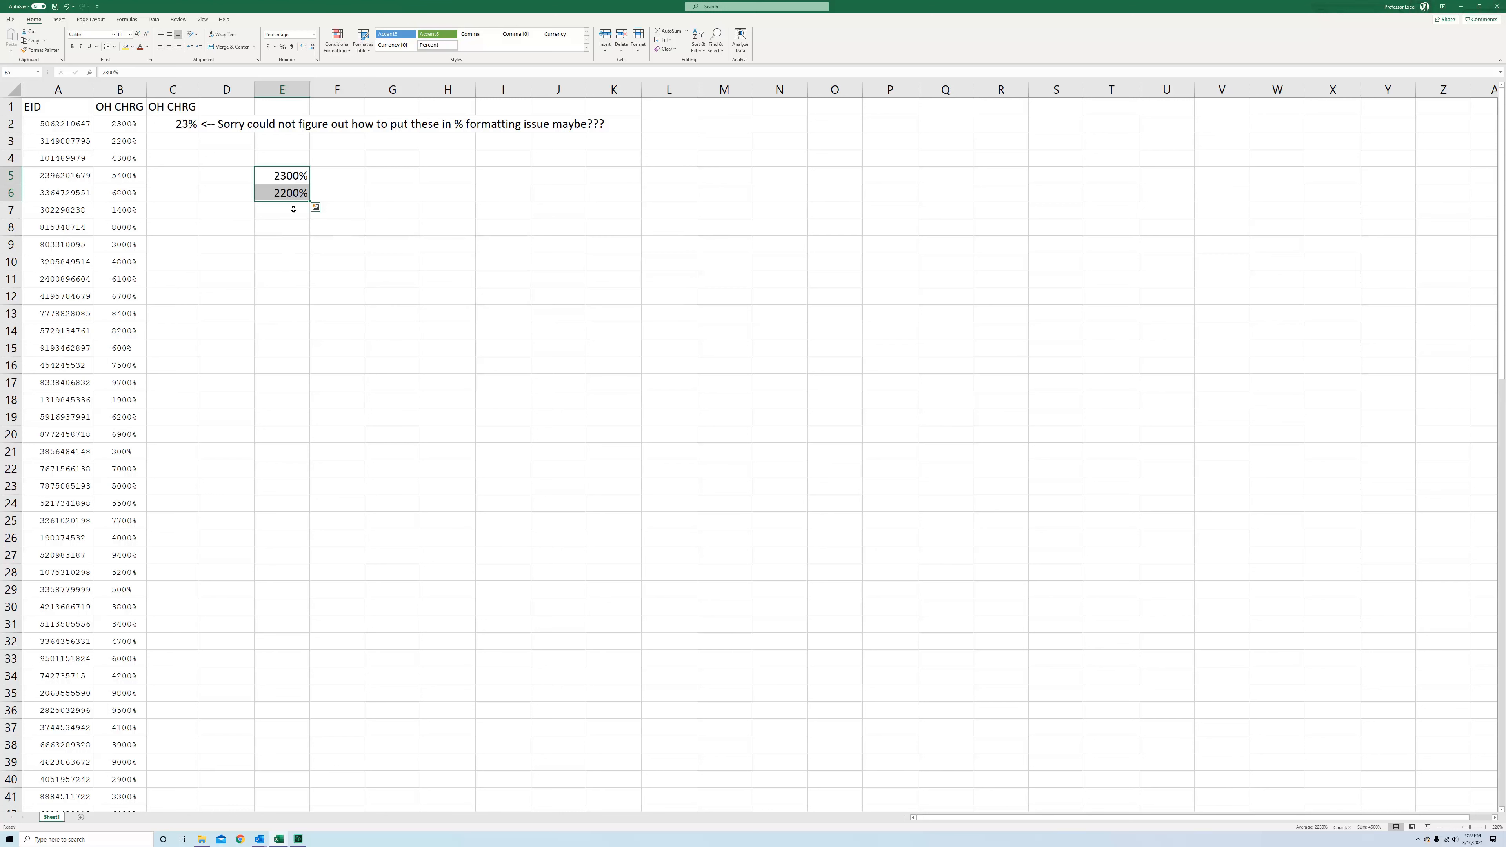
# Clear the test values from E5:E6
pyautogui.click(299, 209)
pyautogui.click(288, 178)
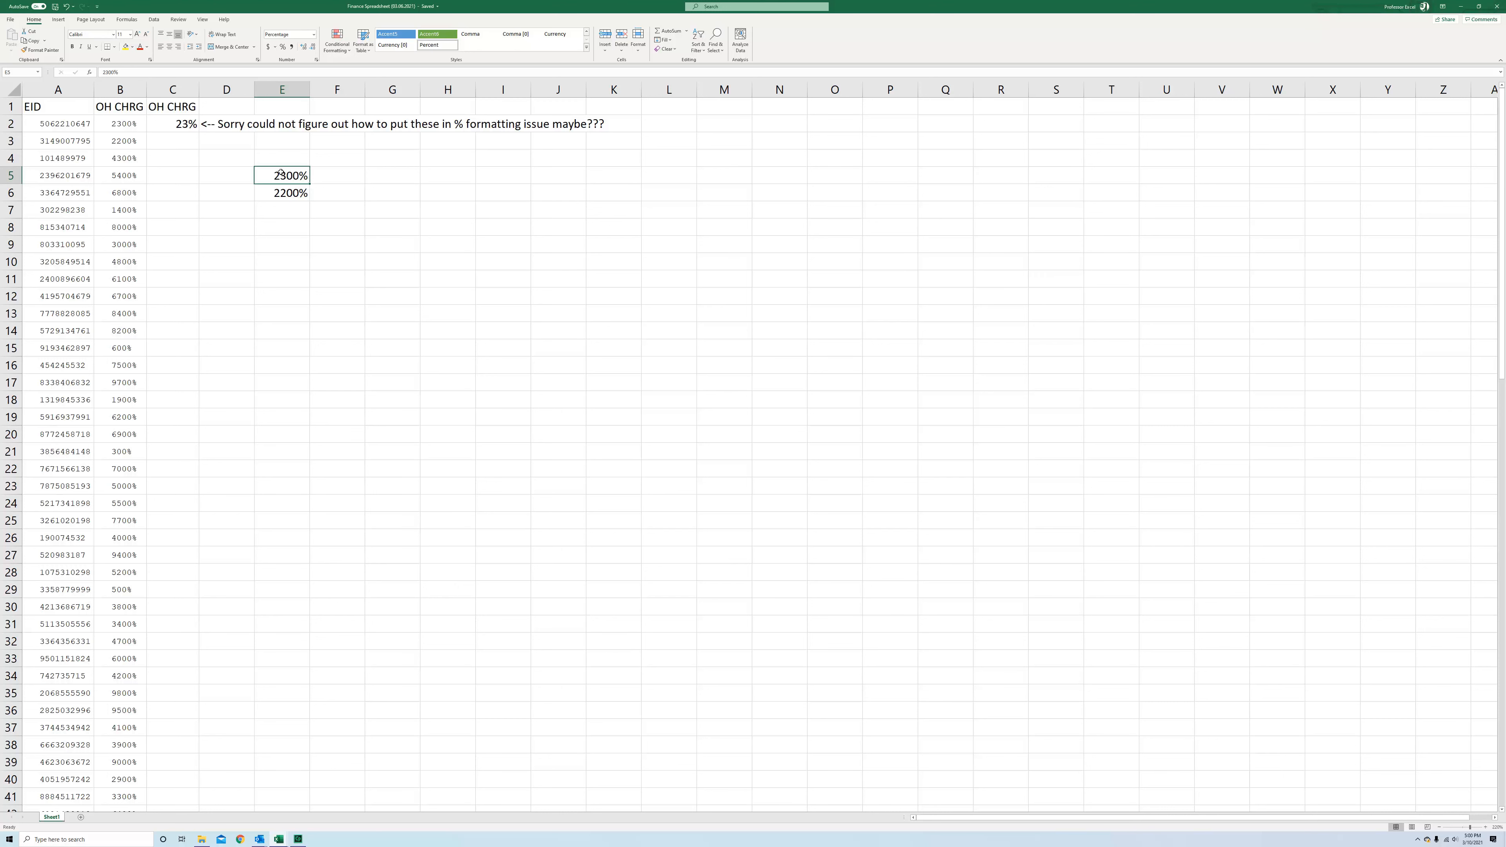
pyautogui.moveTo(285, 186); pyautogui.dragTo(285, 186)
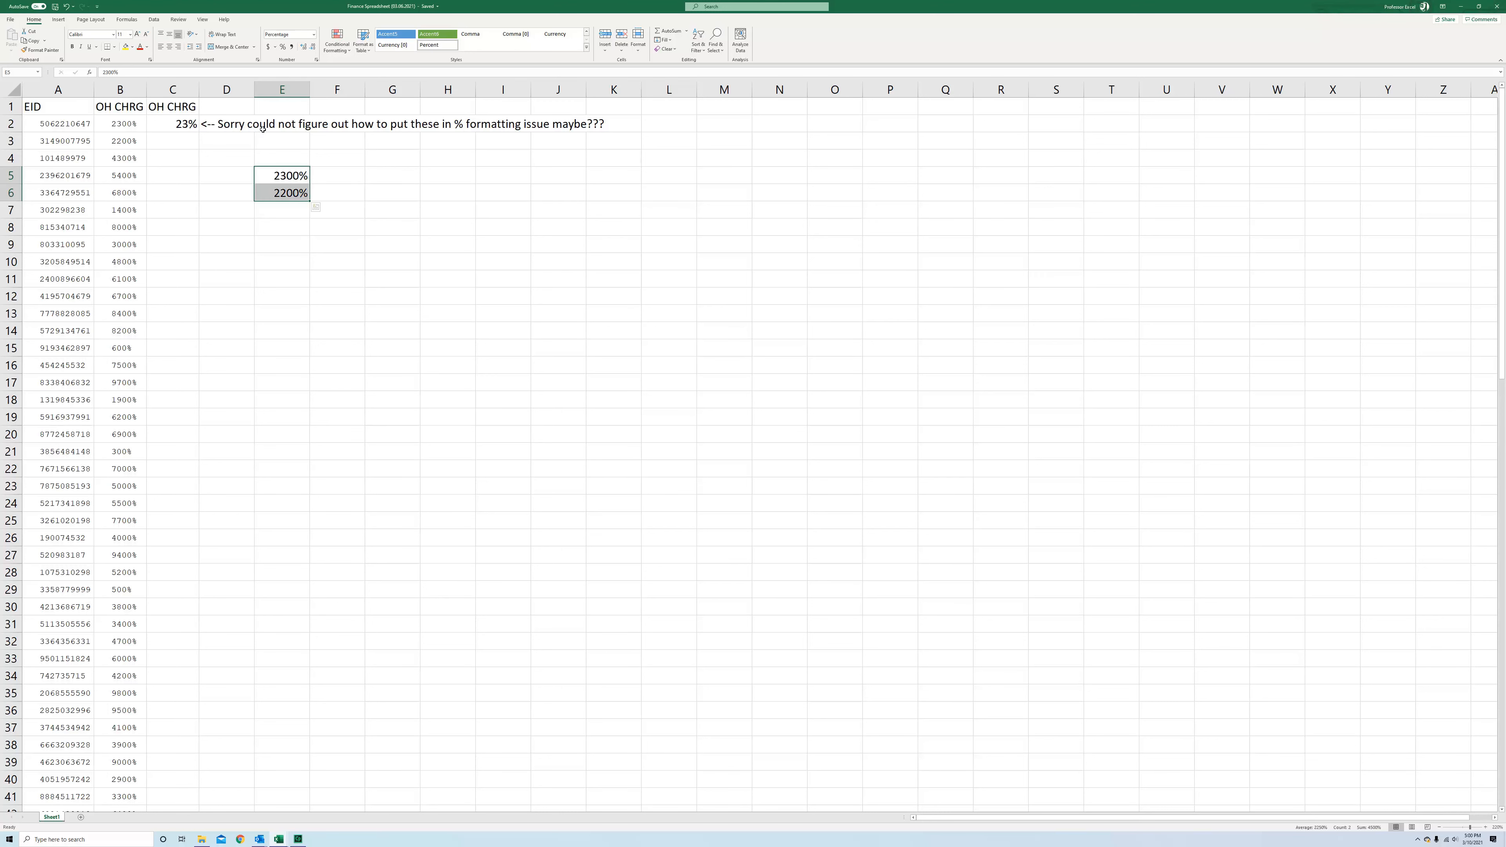
pyautogui.press('Delete')
# Enter 0.23 in E4 and 22 in E5, then apply Percent Style to E4
pyautogui.click(271, 163)
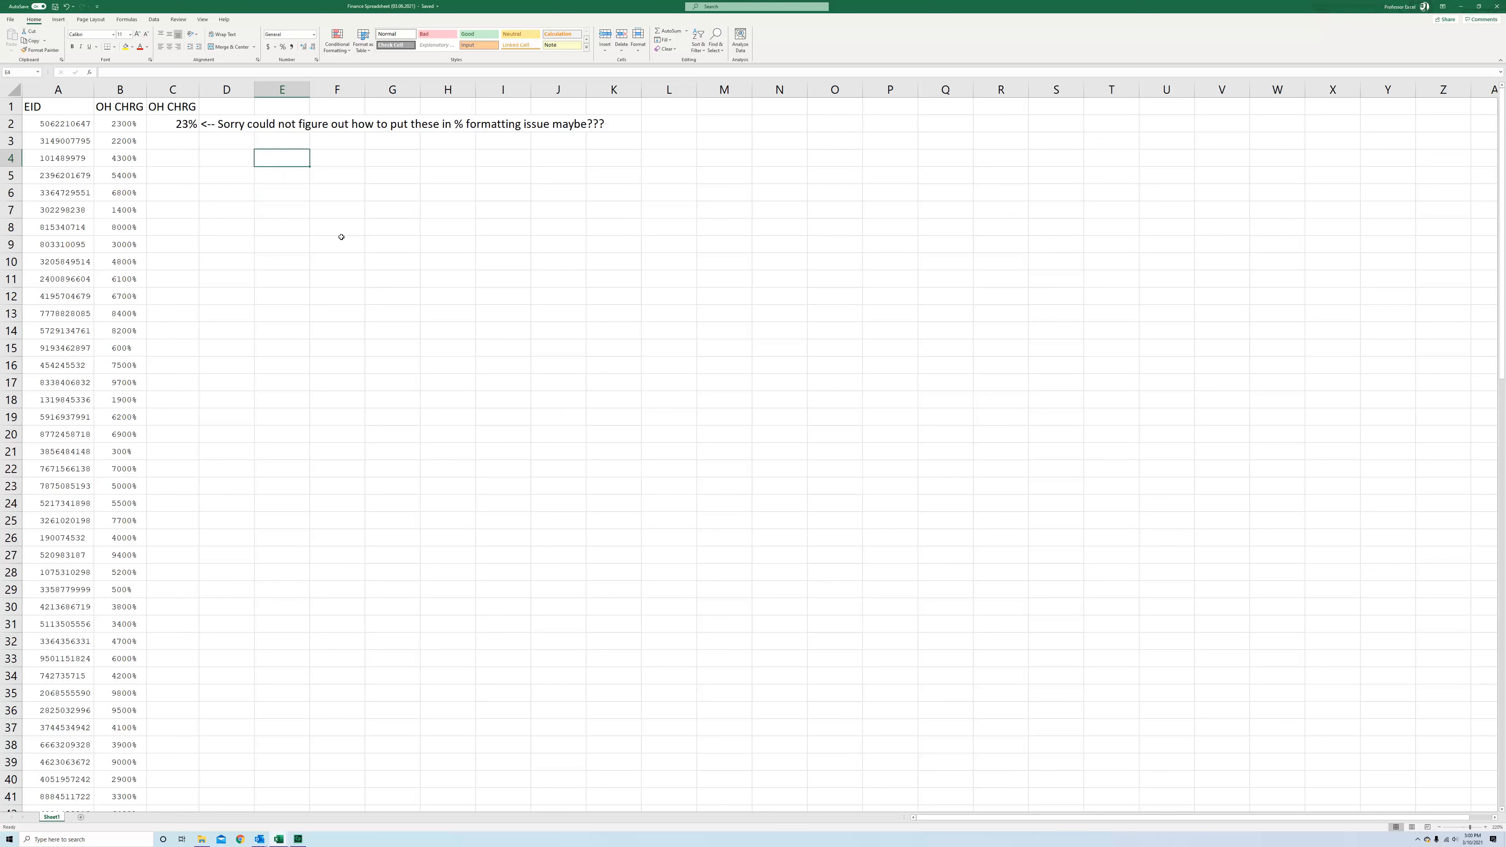
pyautogui.write('0.23')
pyautogui.press('Return')
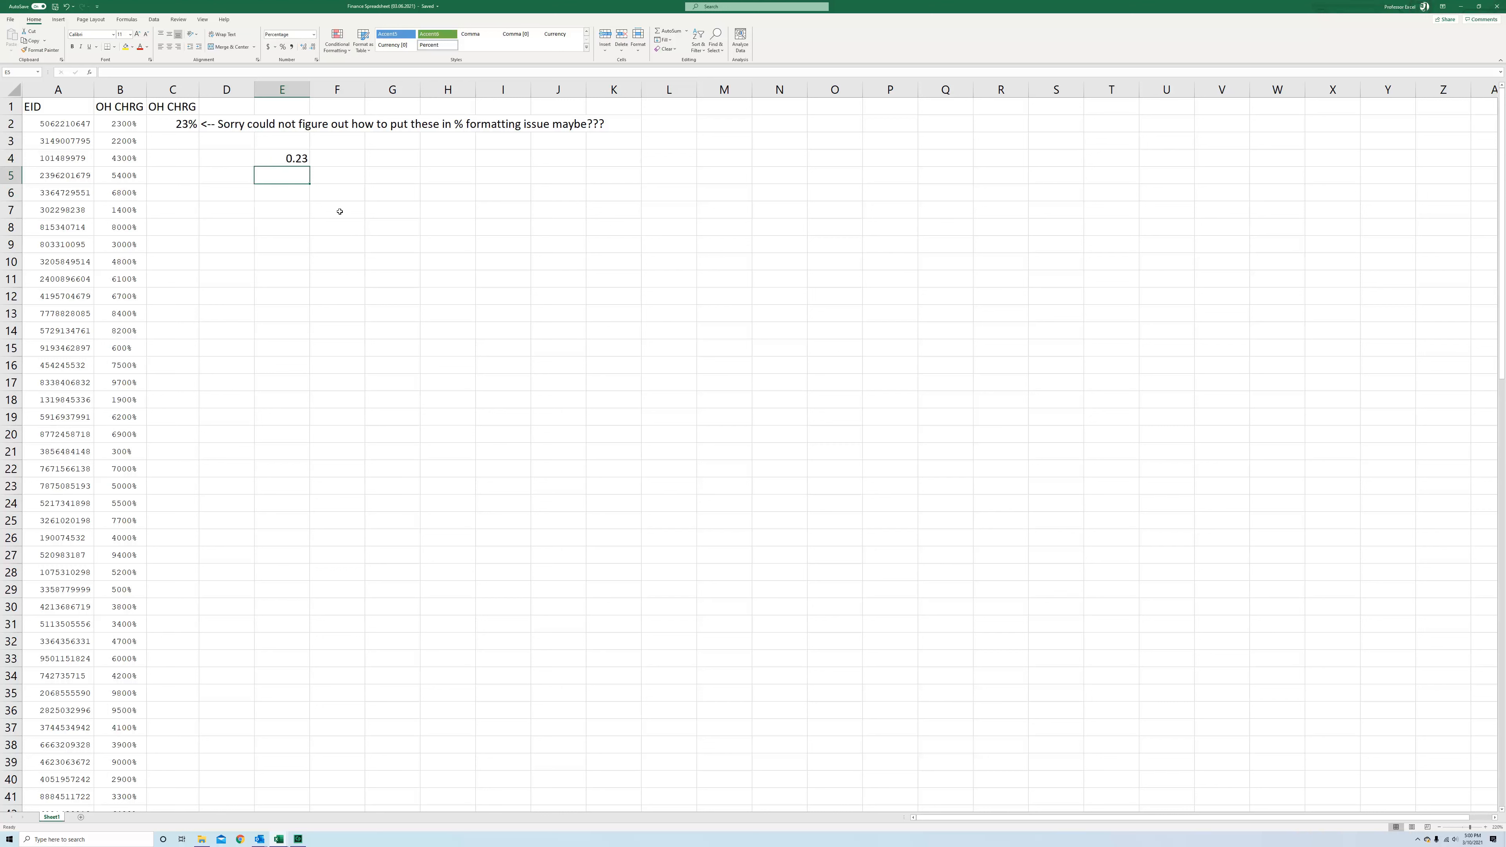
pyautogui.click(305, 158)
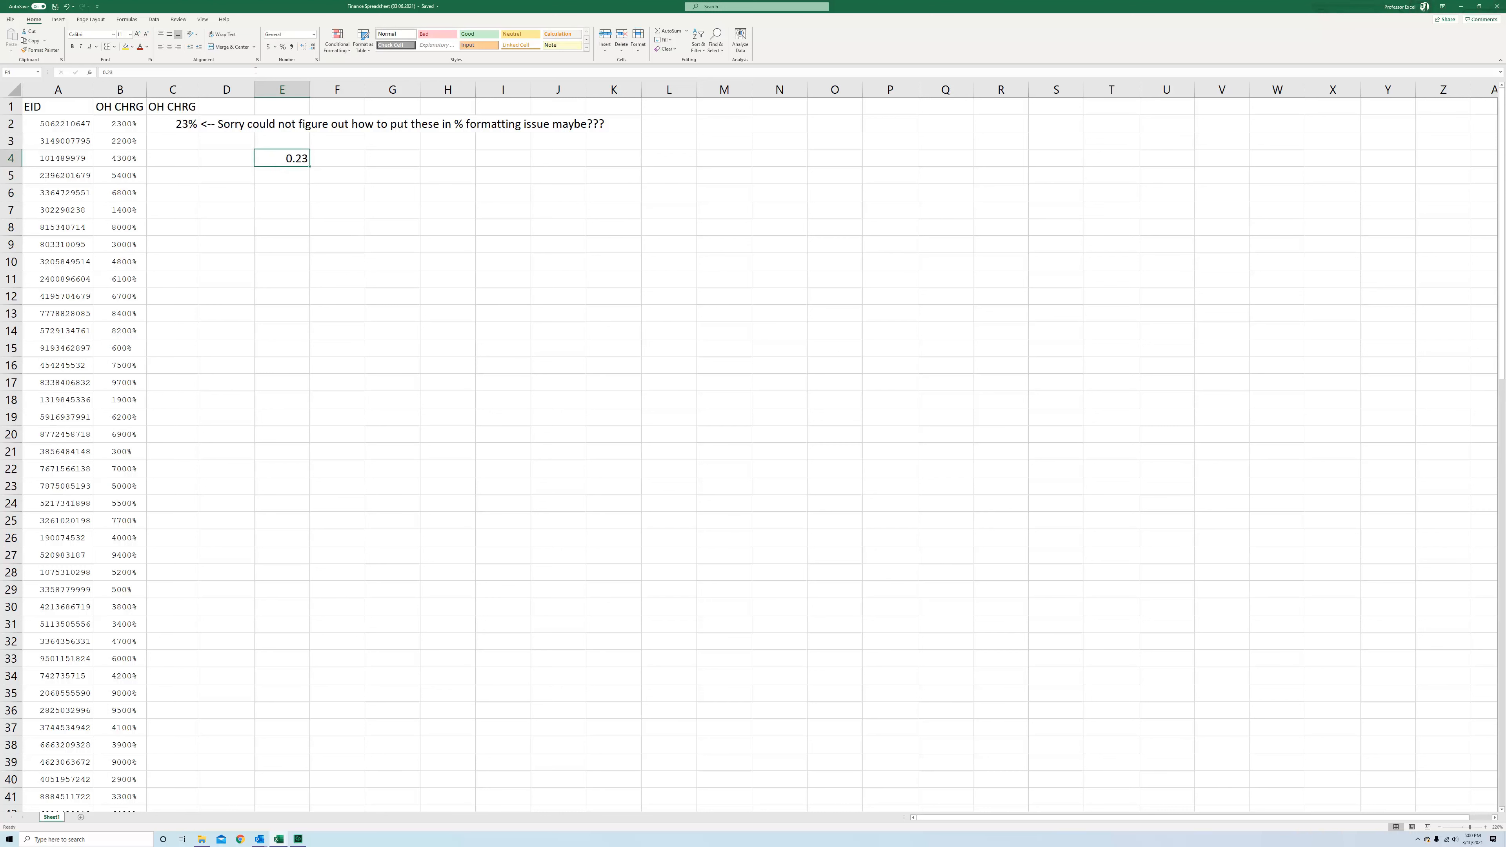
pyautogui.press('Down')
pyautogui.write('22')
pyautogui.press('Return')
pyautogui.click(304, 160)
pyautogui.click(282, 48)
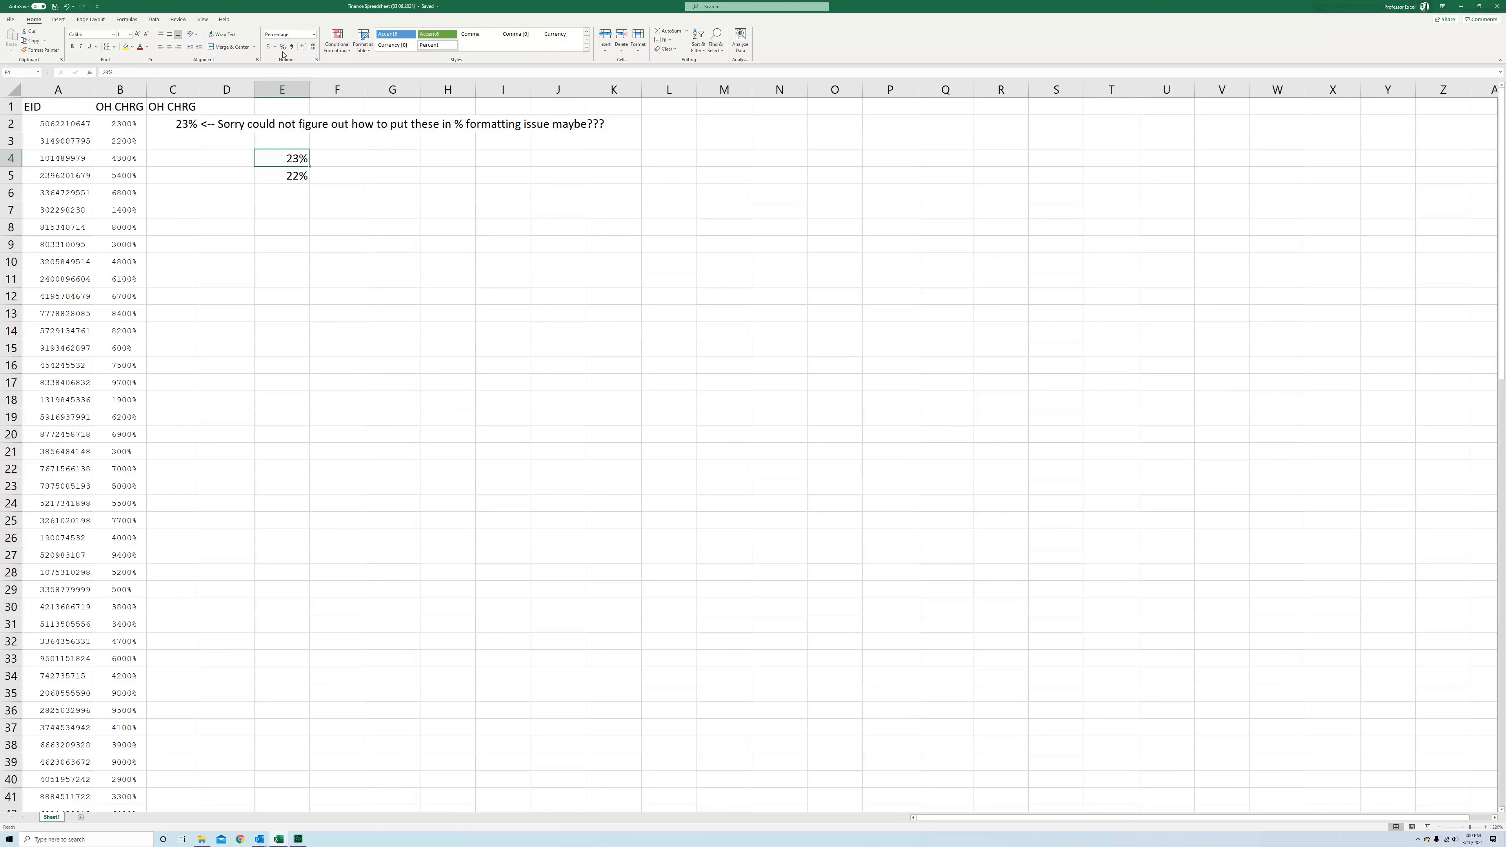
# Enter 0.23 and .22 in F4:F5 and apply Percent Style to them
pyautogui.click(335, 160)
pyautogui.write('0.23')
pyautogui.press('Return')
pyautogui.write('.22')
pyautogui.press('Return')
pyautogui.moveTo(337, 165); pyautogui.dragTo(356, 175)
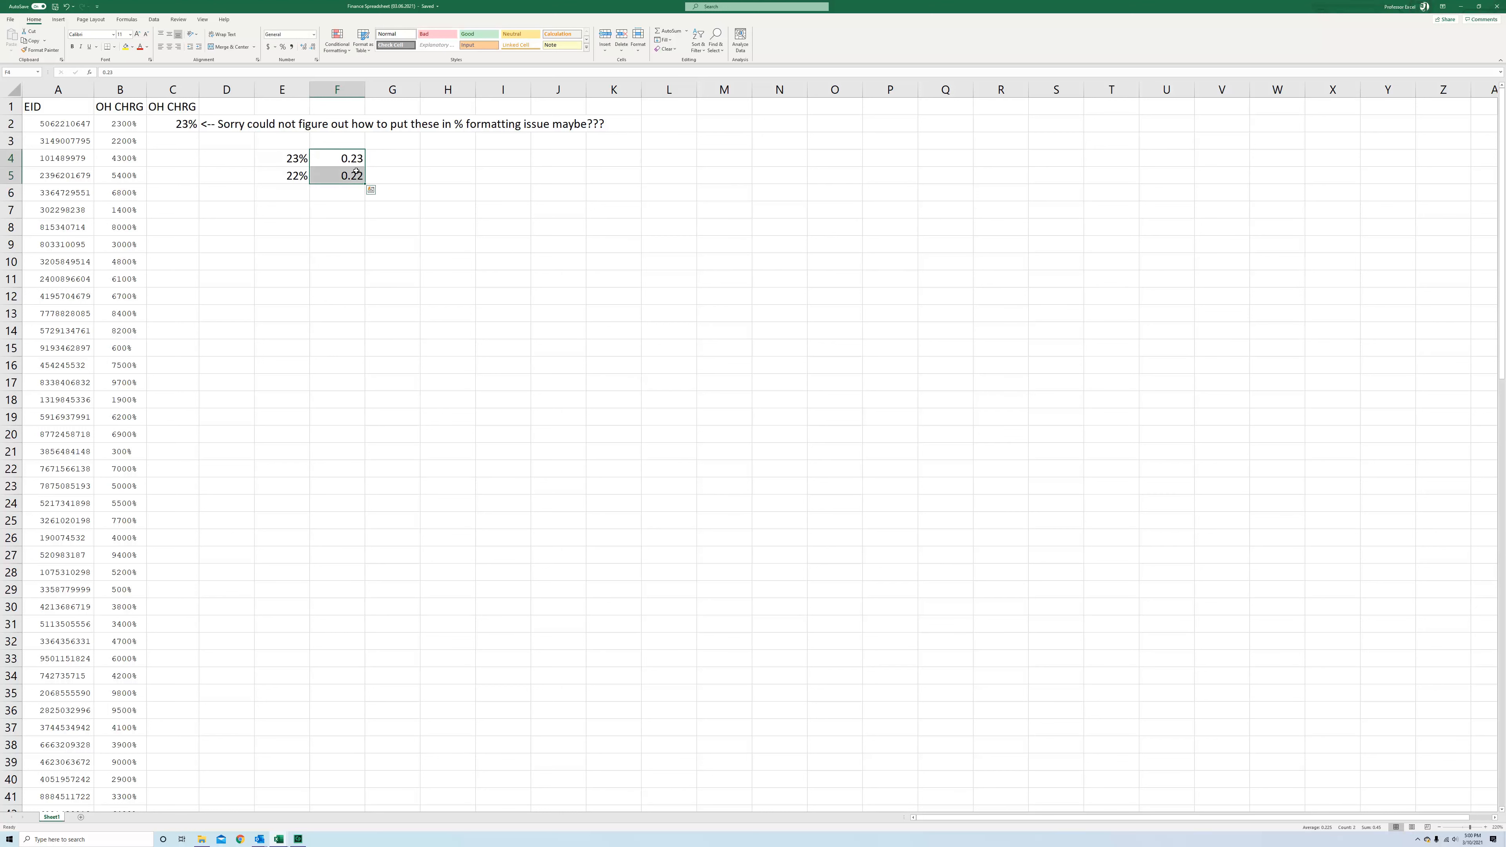
pyautogui.click(282, 47)
# Delete the test values in E4:F5
pyautogui.click(109, 87)
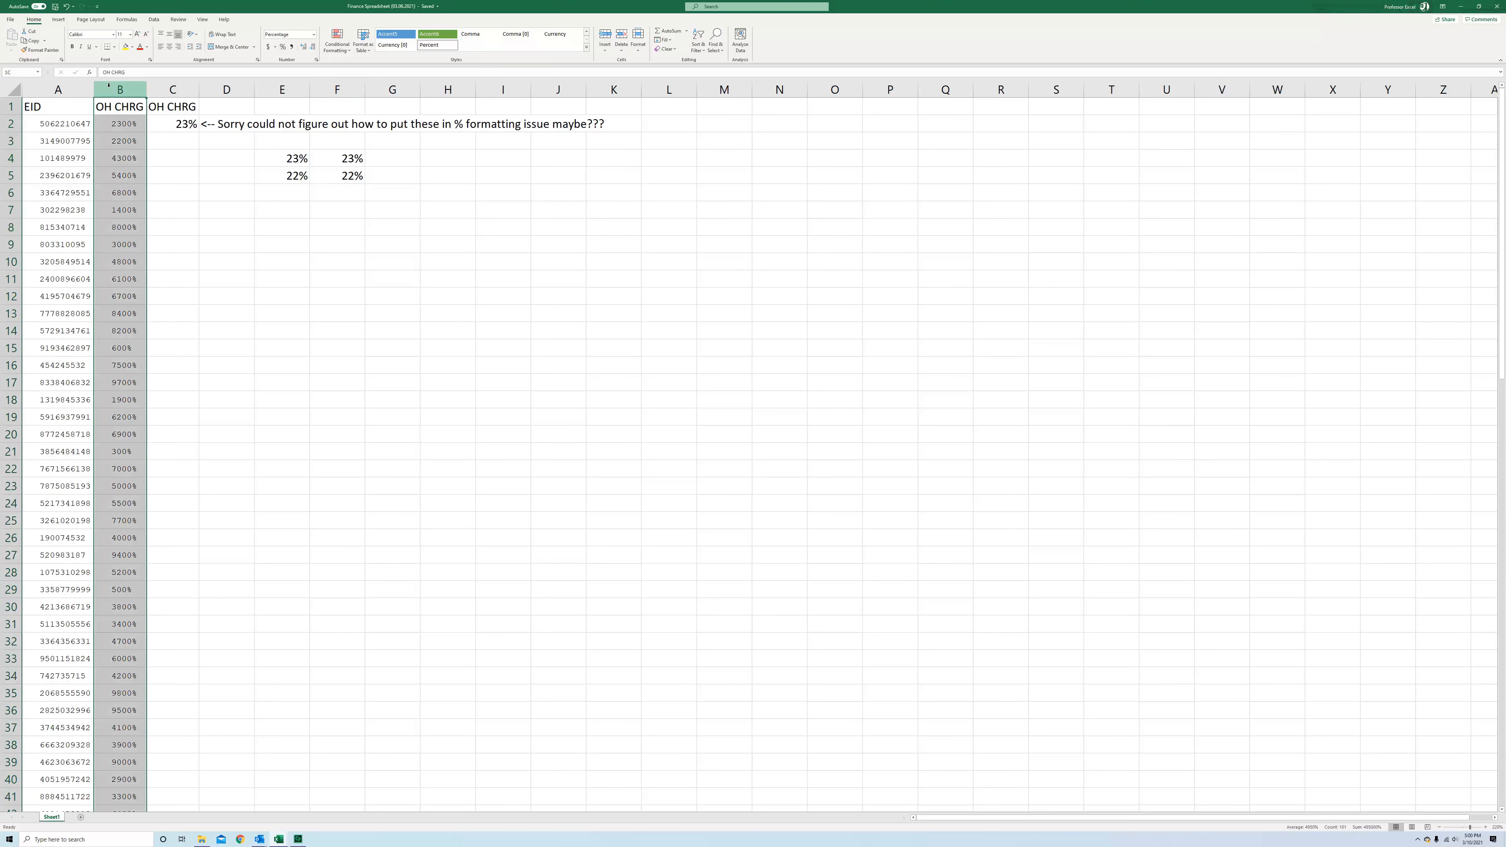
pyautogui.click(168, 153)
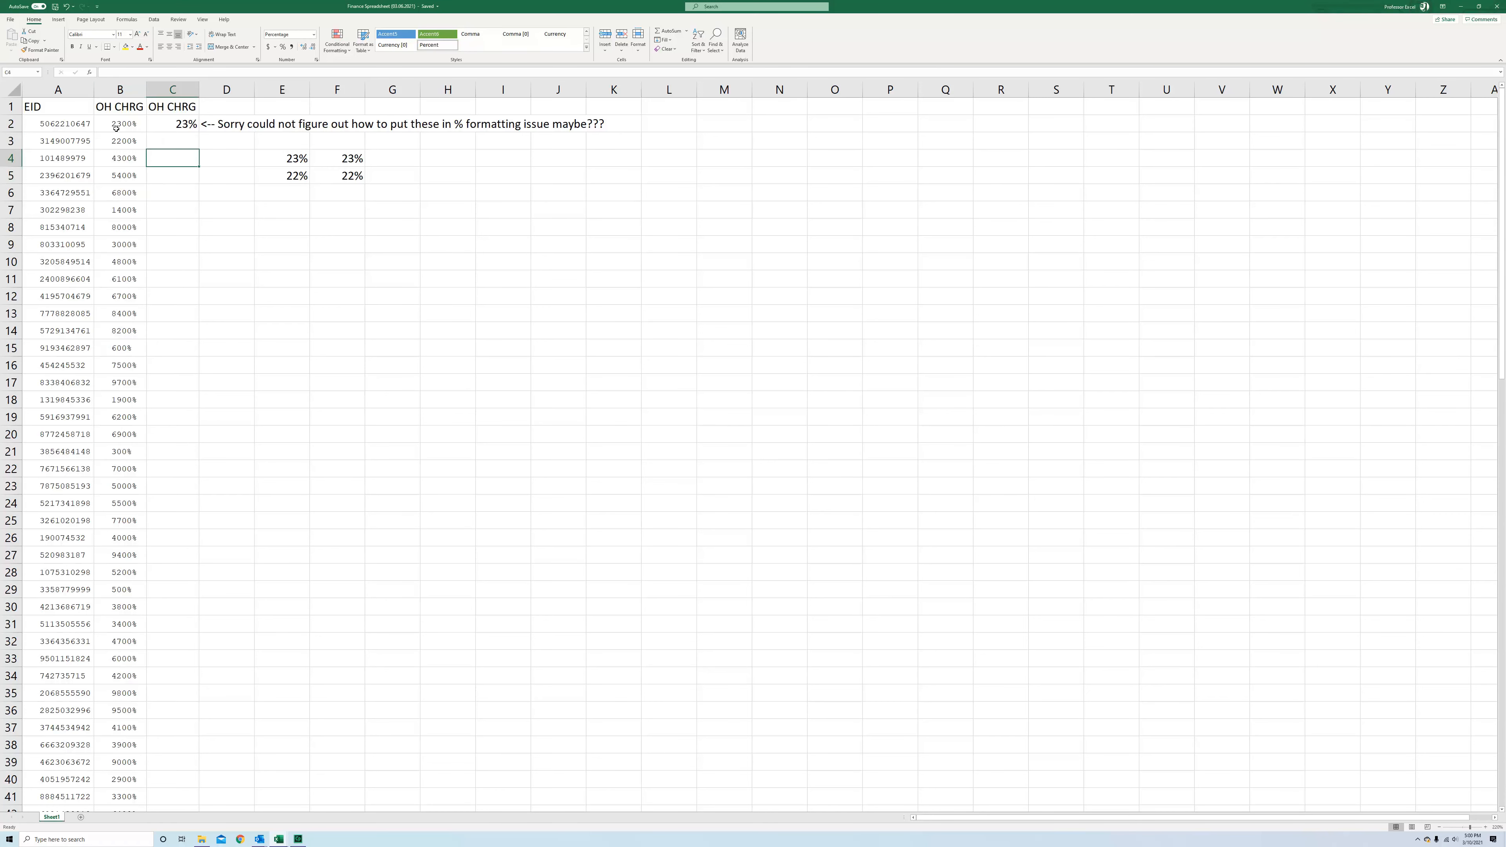
pyautogui.scroll(-4, 128, 265)
pyautogui.scroll(4, 133, 265)
pyautogui.moveTo(279, 141); pyautogui.dragTo(335, 199)
pyautogui.press('Delete')
# Enter the formula =B3/100 in C3 to convert the overhead charge into a percentage
pyautogui.click(163, 130)
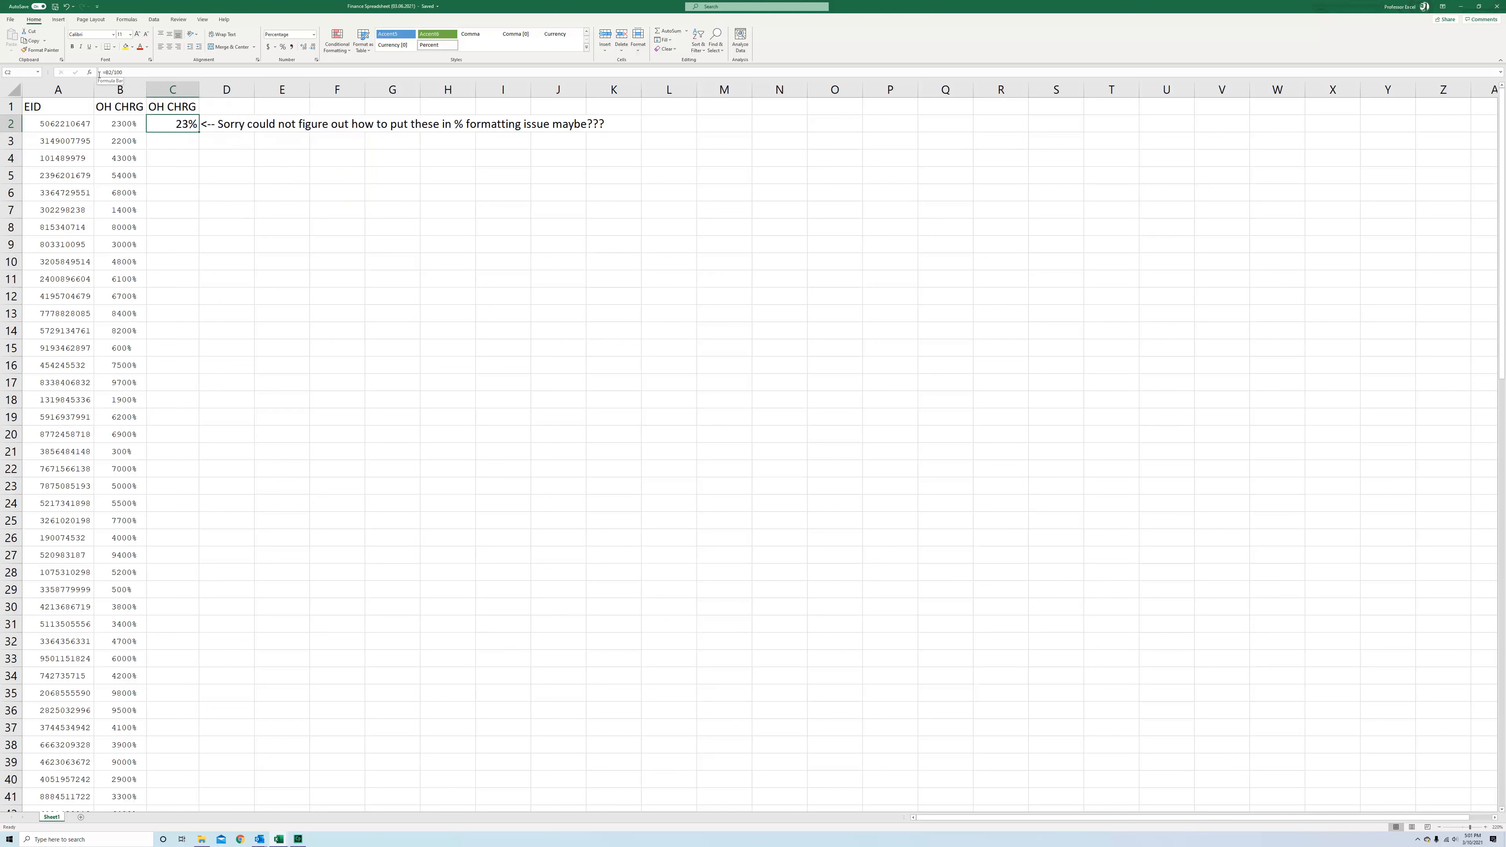
pyautogui.click(169, 141)
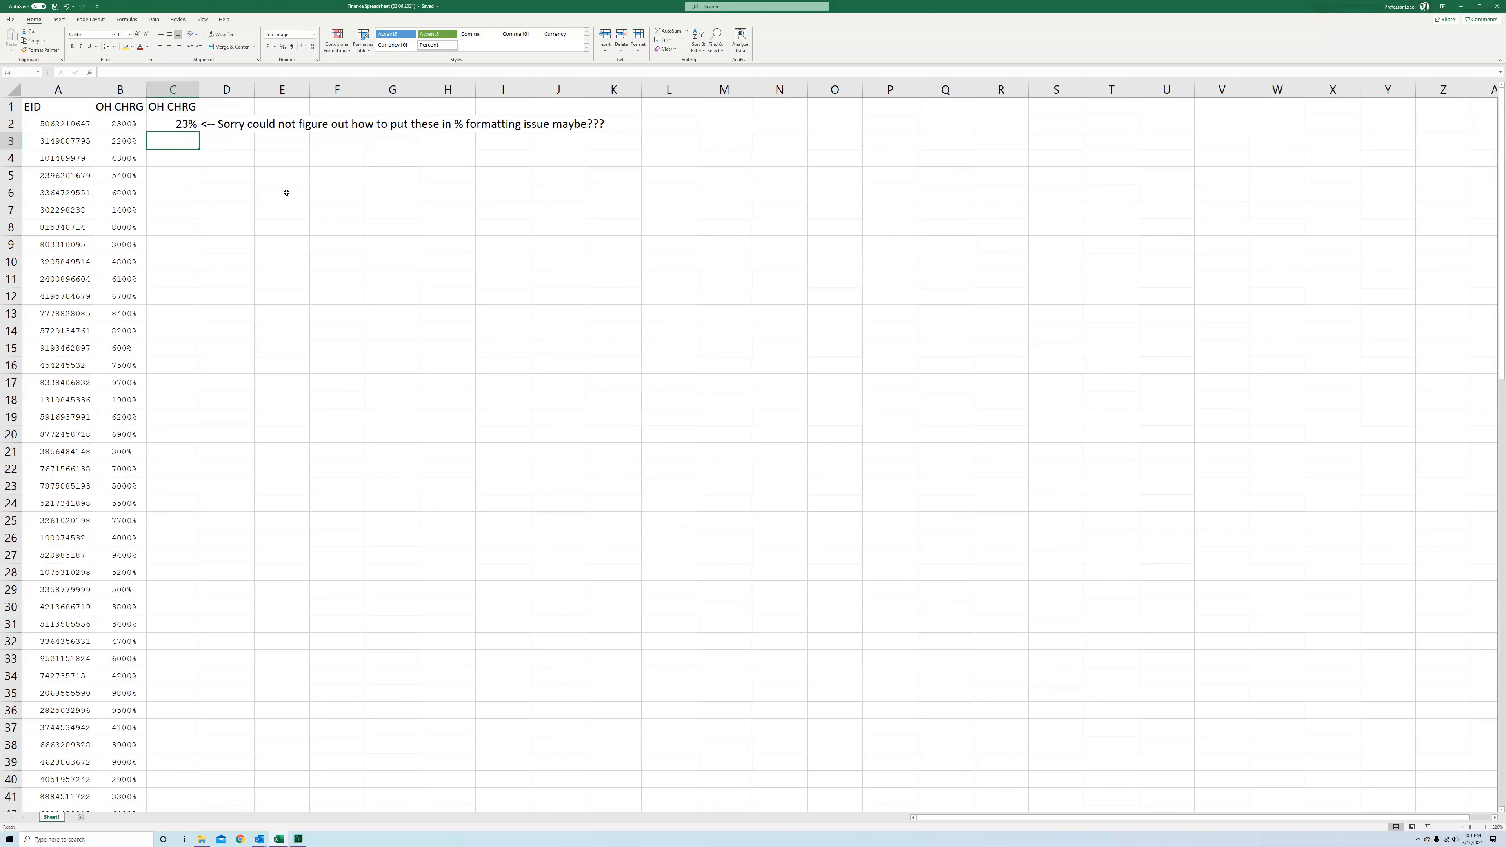
pyautogui.write('=')
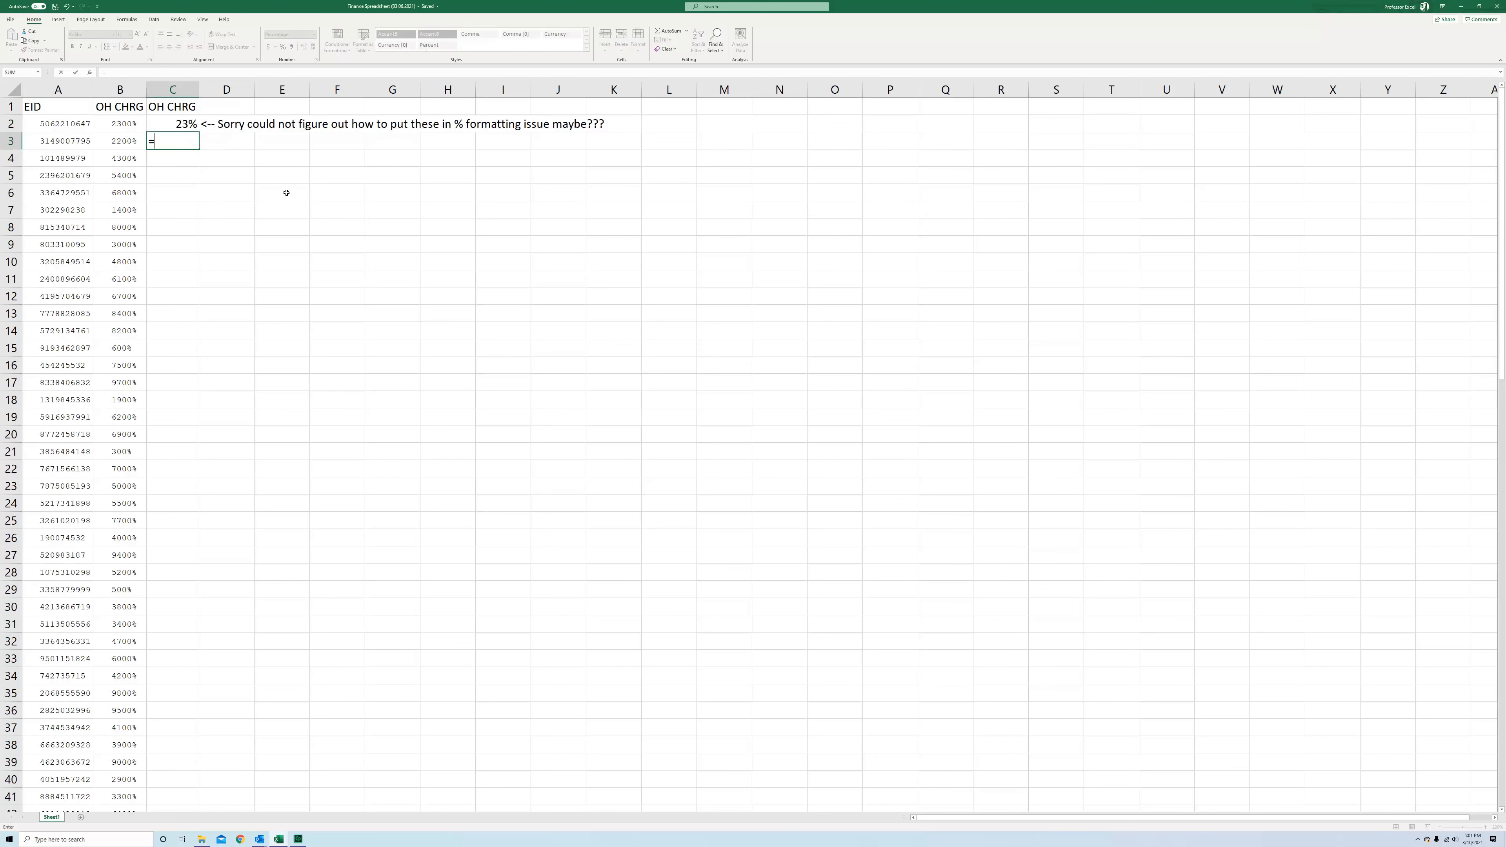
pyautogui.click(120, 138)
pyautogui.click(117, 70)
pyautogui.write('/100')
pyautogui.press('Return')
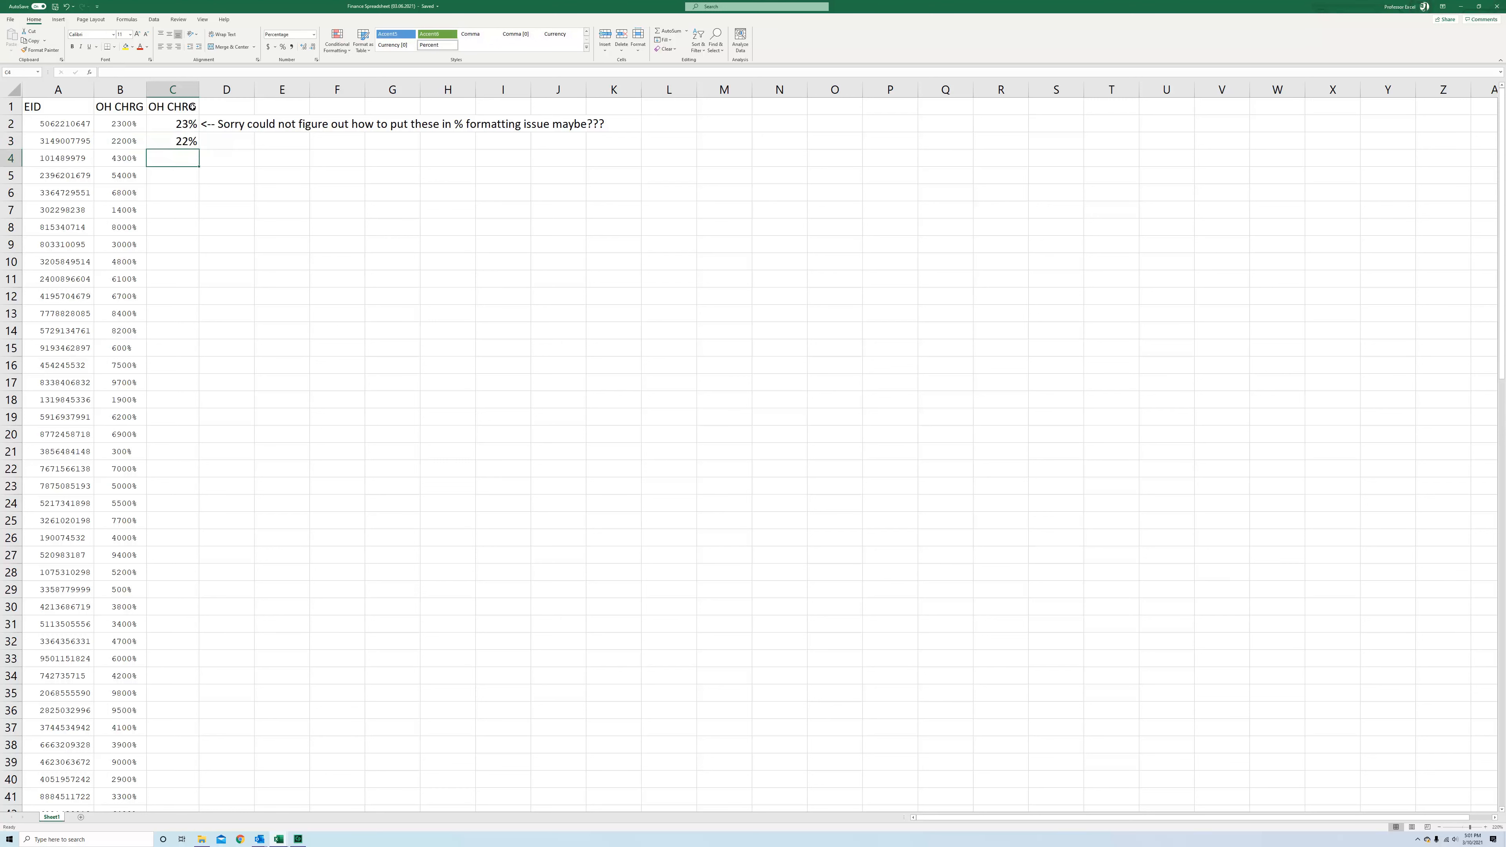
# Inspect the formula in C3 and its reference to B3
pyautogui.click(195, 143)
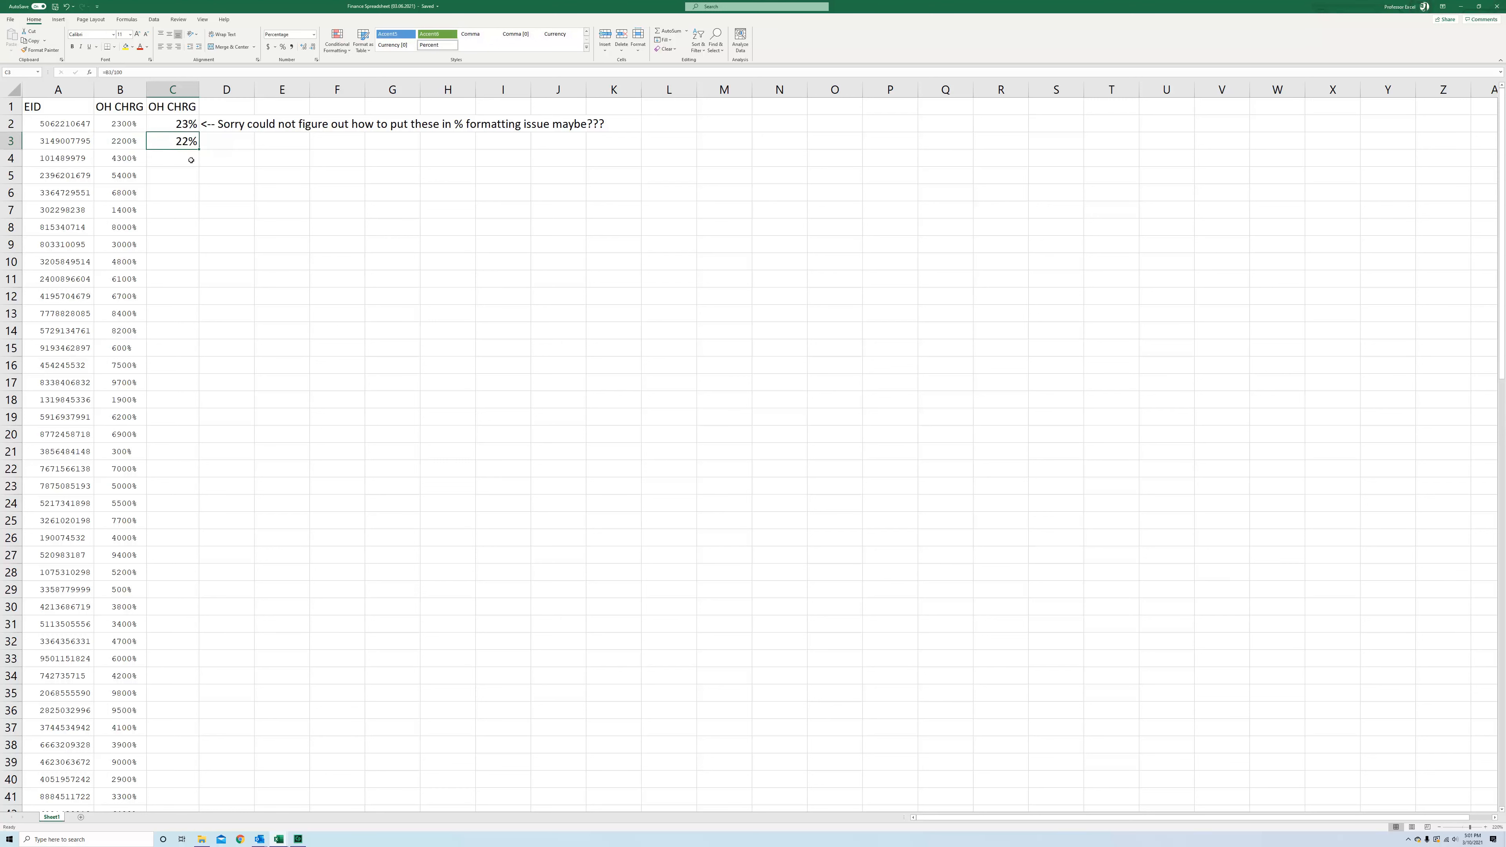
pyautogui.click(115, 144)
pyautogui.click(162, 139)
pyautogui.click(126, 71)
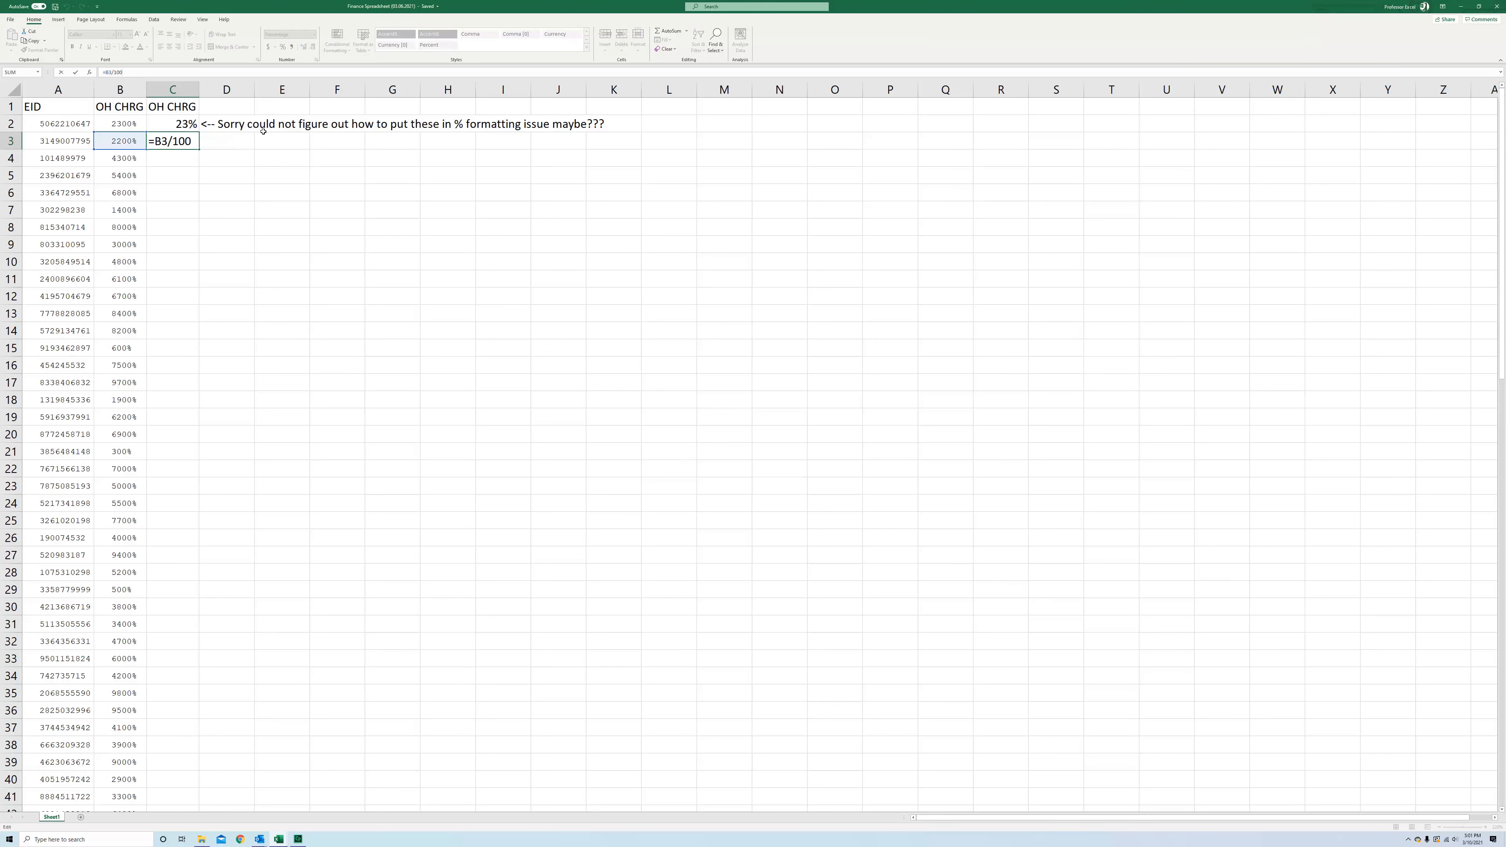
pyautogui.press('Return')
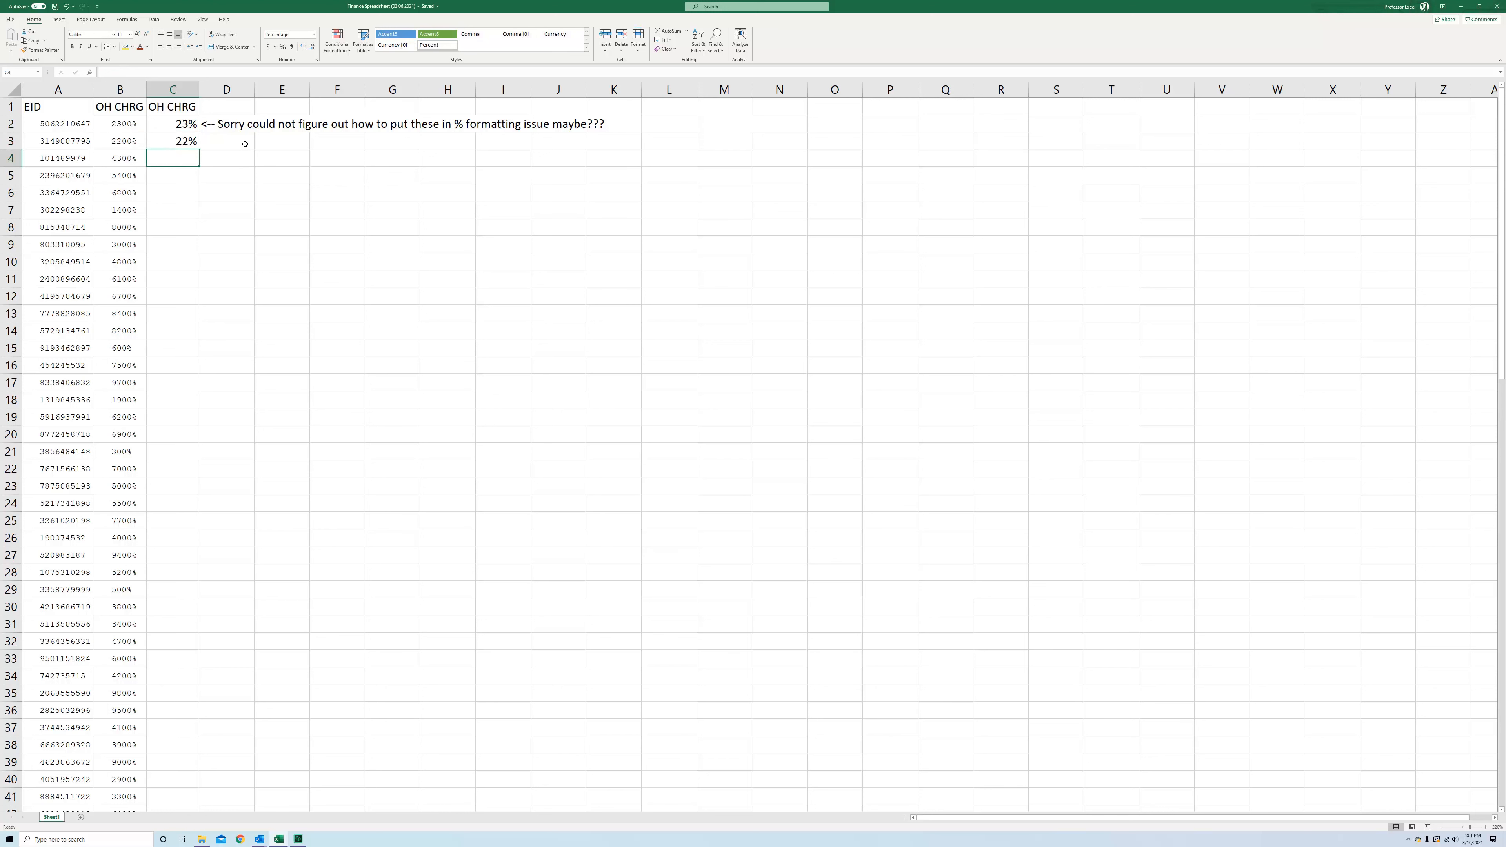
pyautogui.click(183, 142)
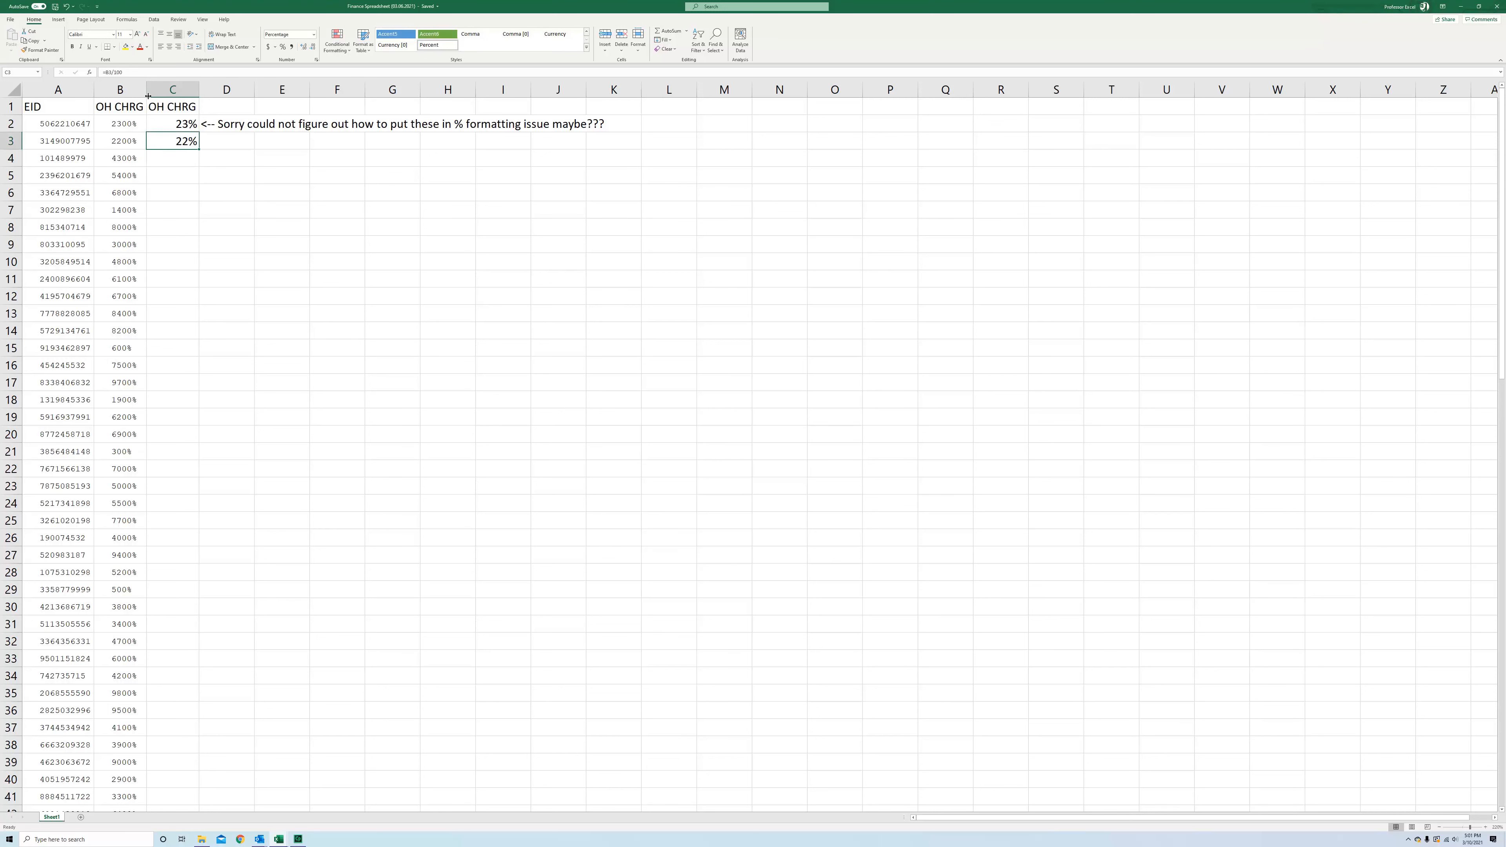
pyautogui.click(160, 73)
pyautogui.press('Return')
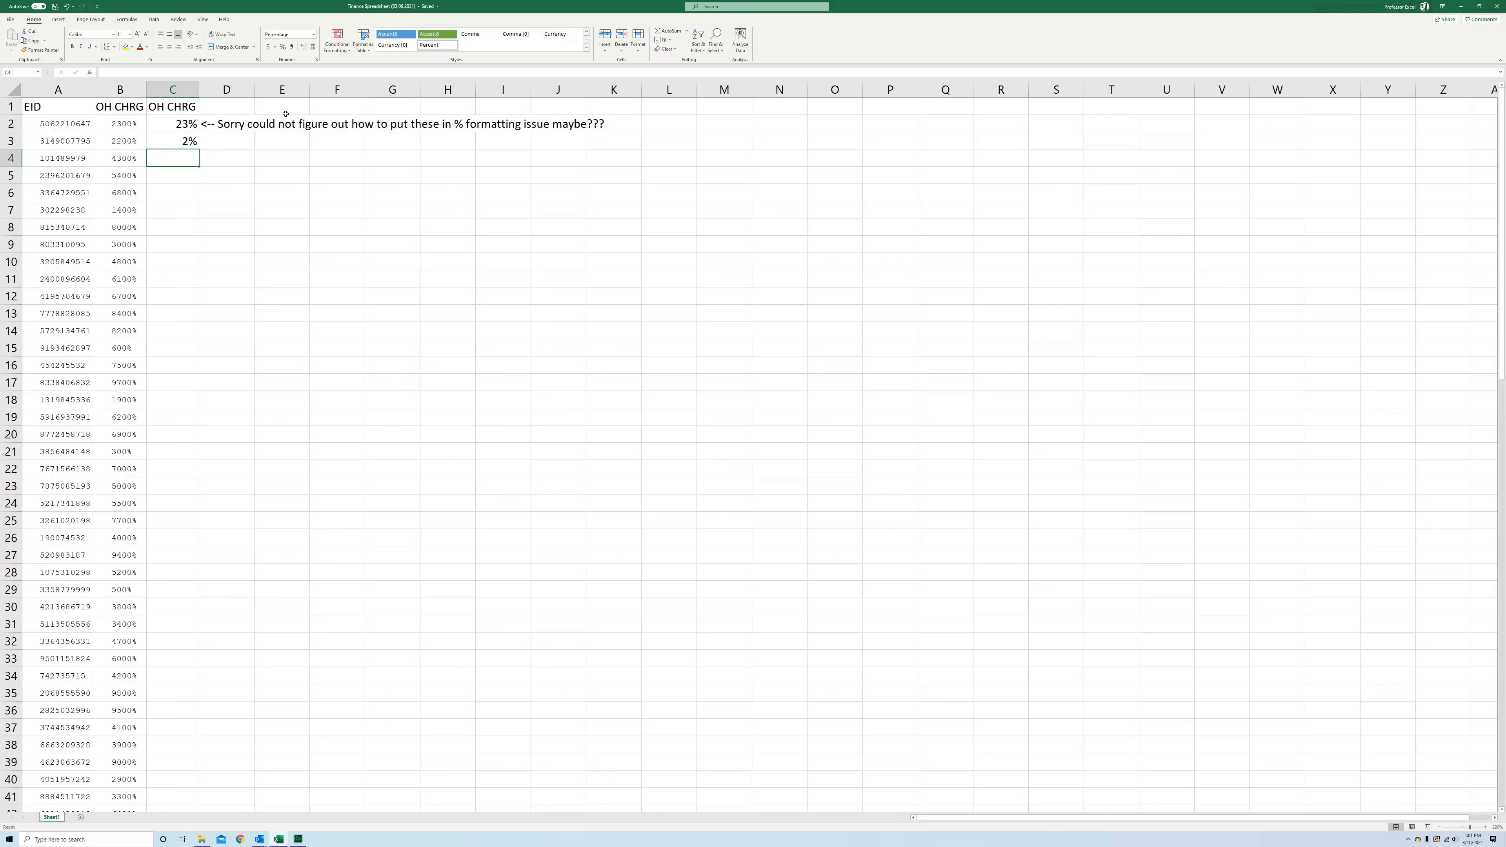
pyautogui.click(171, 141)
pyautogui.click(142, 73)
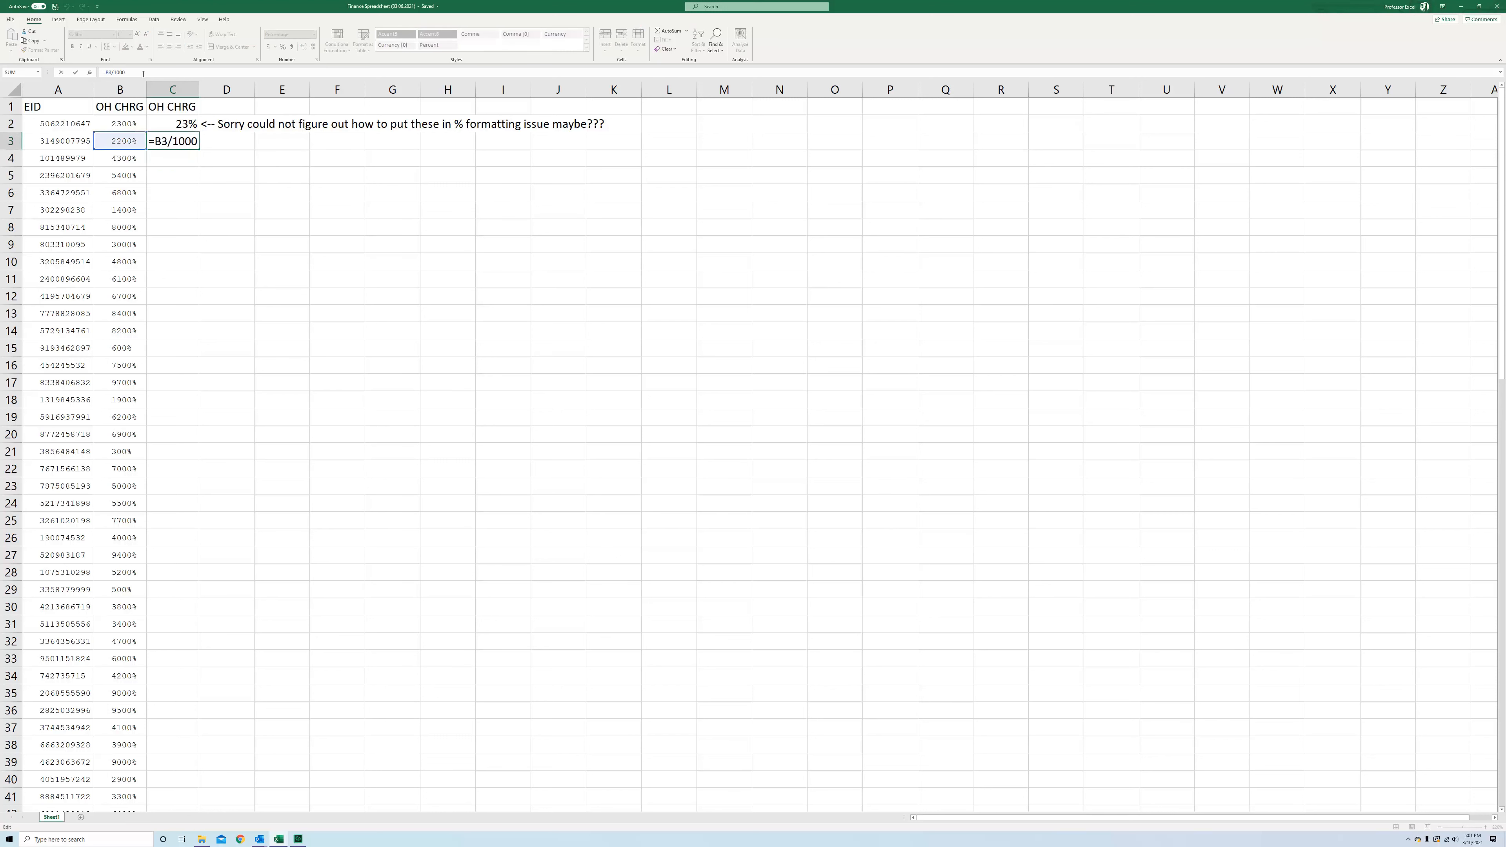
pyautogui.press('Return')
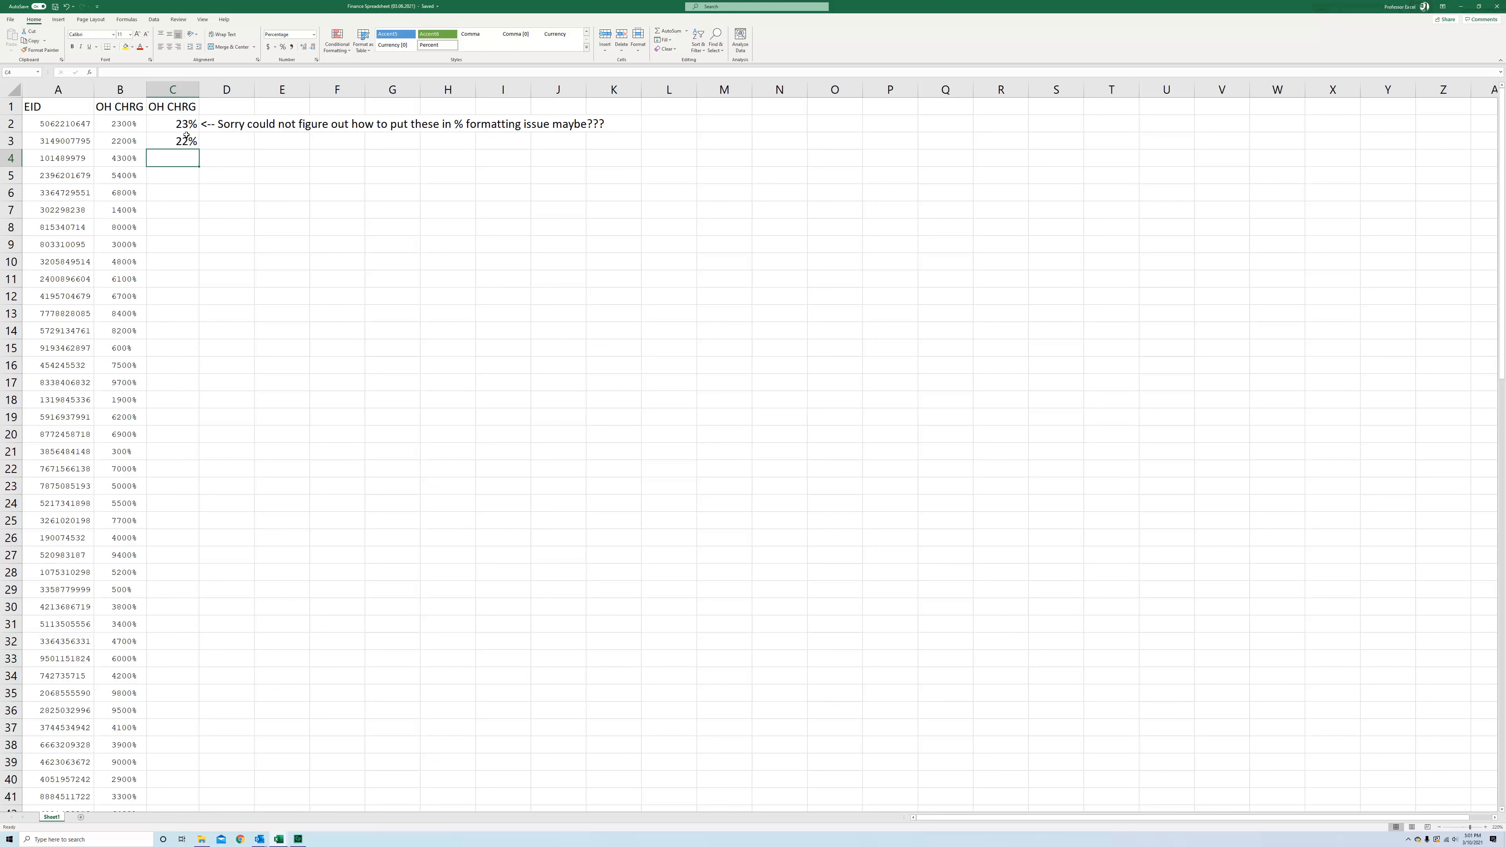
# Delete the note text next to the percentages in D2
pyautogui.click(232, 124)
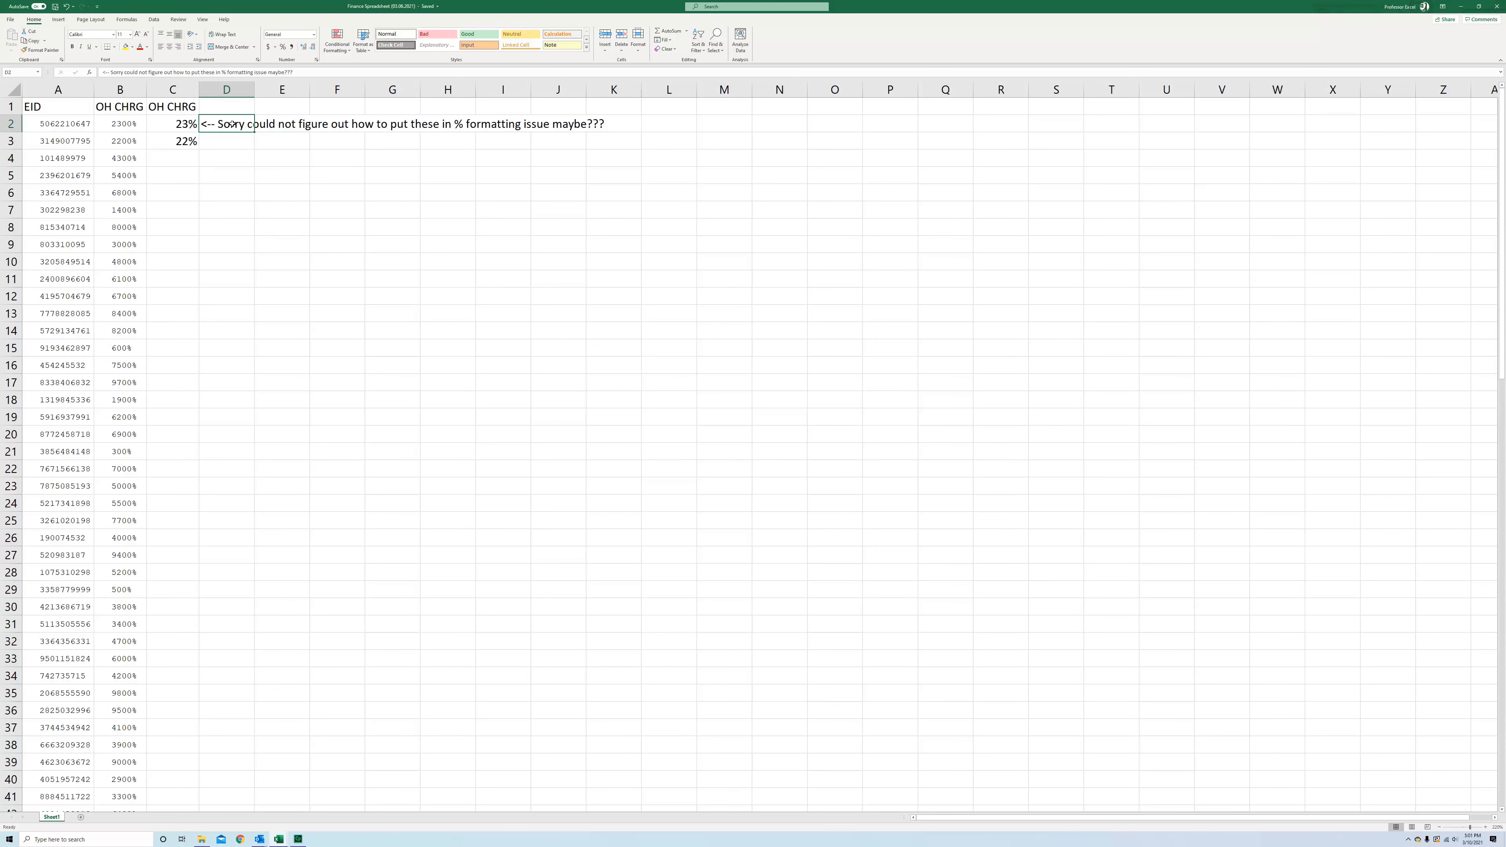
pyautogui.press('Delete')
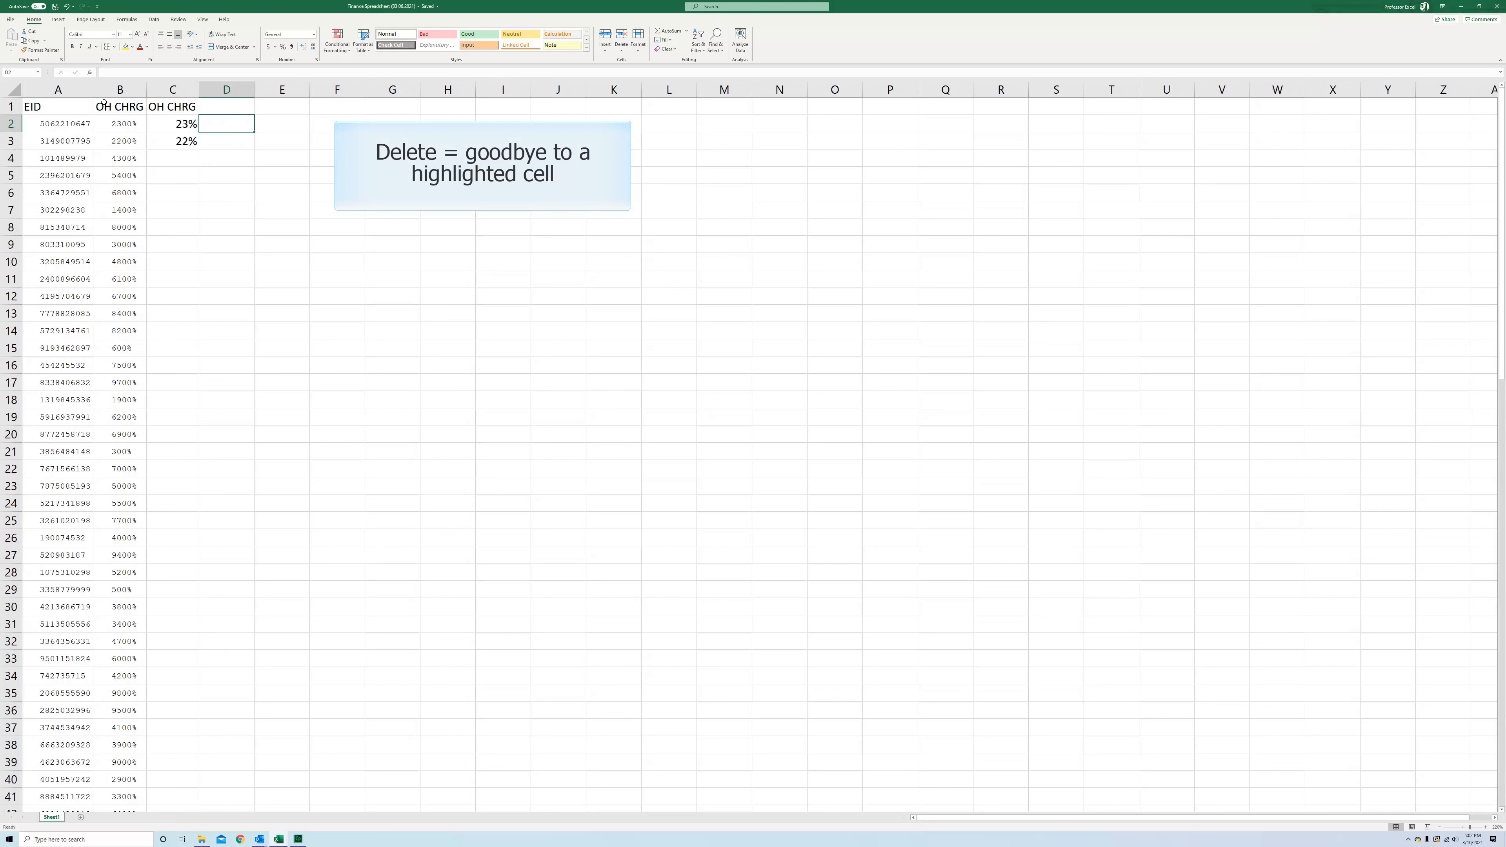
# Enter the formula =B4/100 in C4 to convert the next overhead charge
pyautogui.click(170, 146)
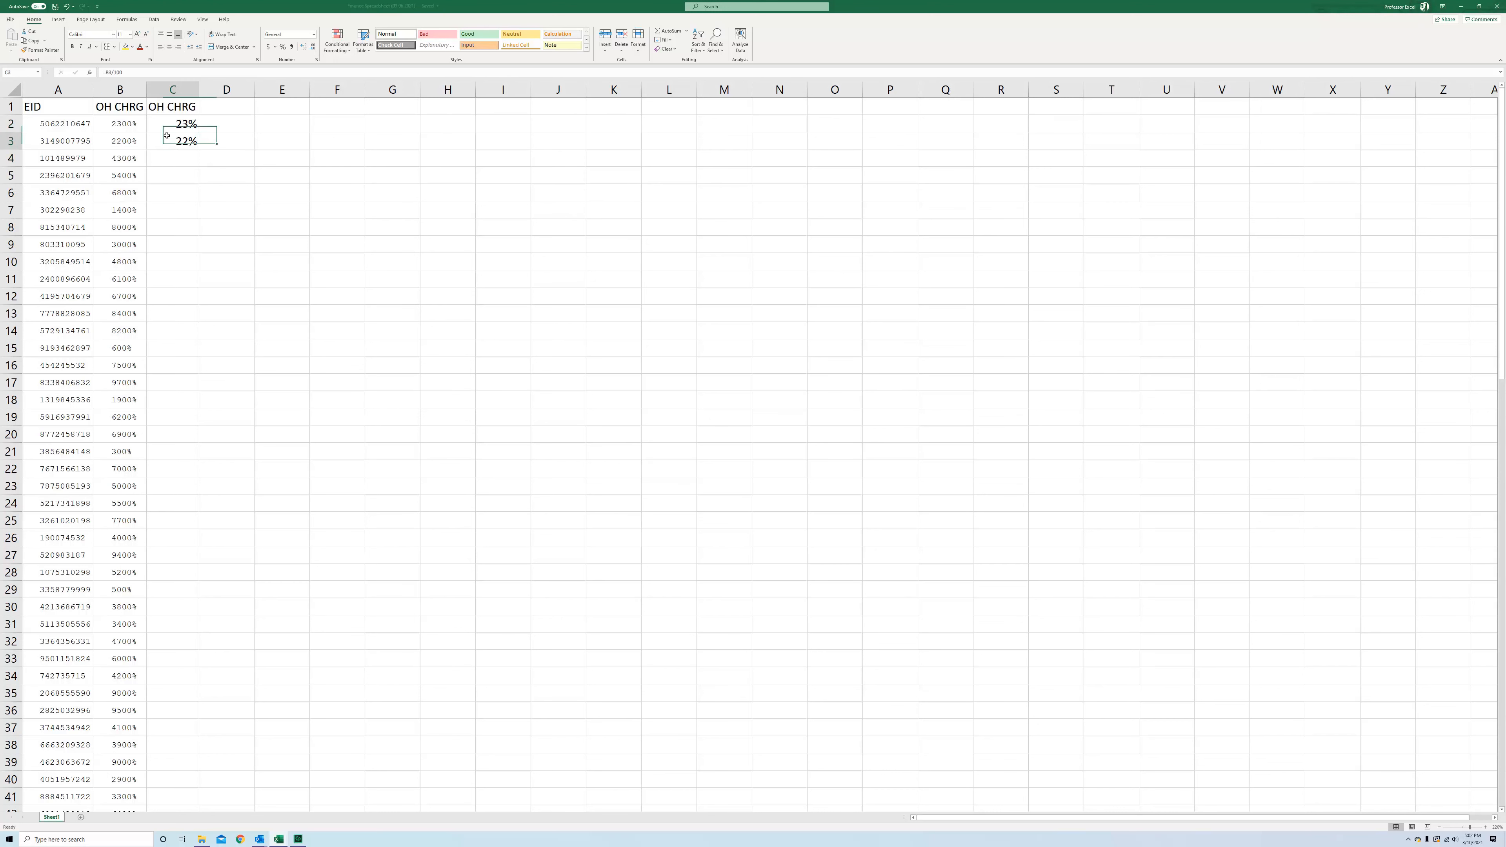
pyautogui.click(168, 156)
pyautogui.write('=')
pyautogui.click(131, 158)
pyautogui.write('/10')
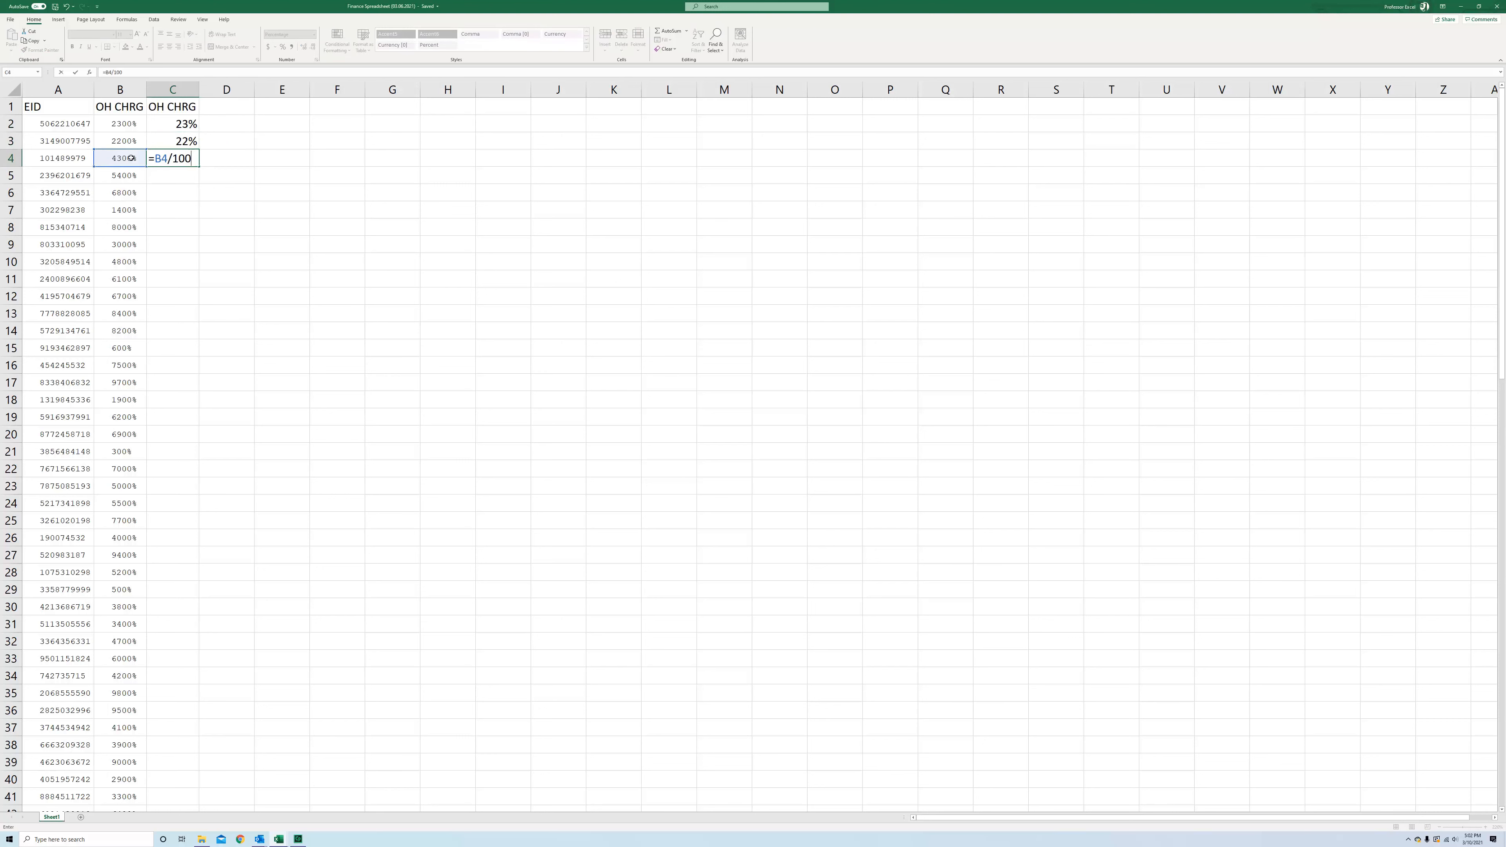
pyautogui.write('0')
pyautogui.press('Return')
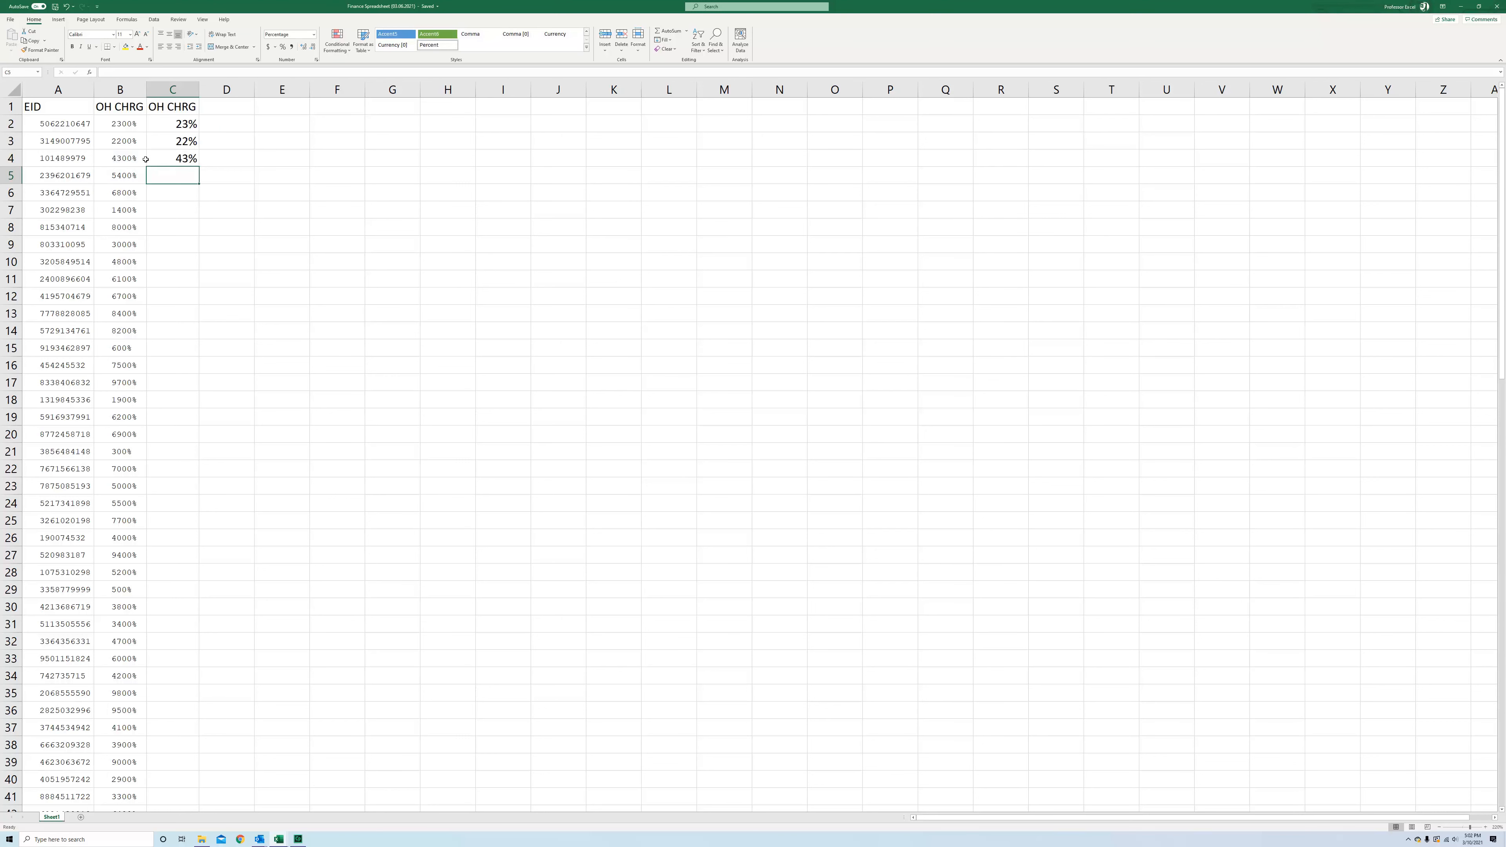
# Fill the C4 formula down the OH CHRG column to the end of the data
pyautogui.click(142, 159)
pyautogui.click(162, 155)
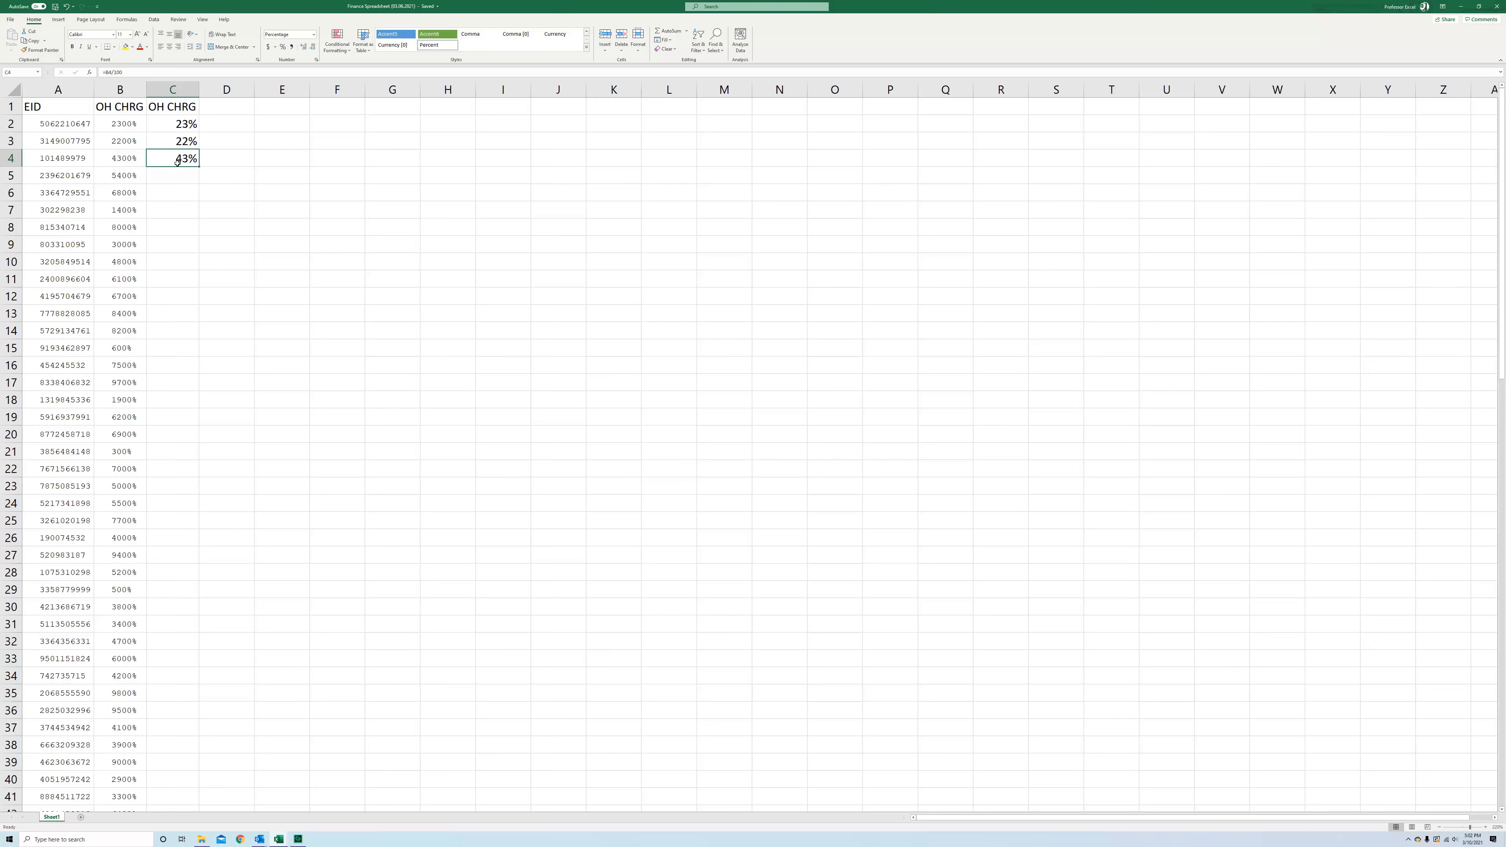
pyautogui.scroll(2, 178, 162)
pyautogui.scroll(3, 216, 198)
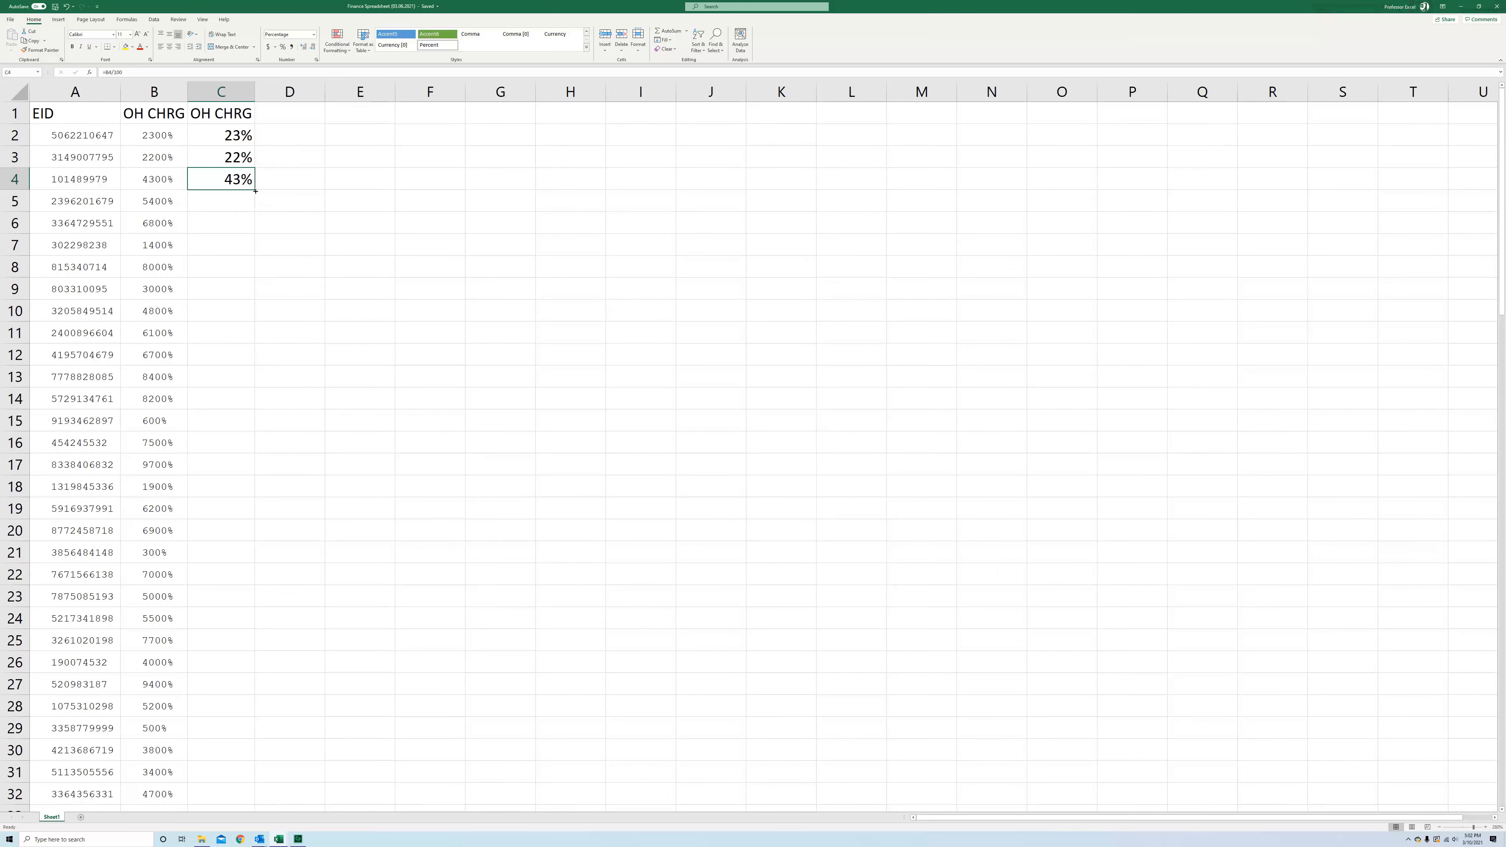
pyautogui.doubleClick(256, 191)
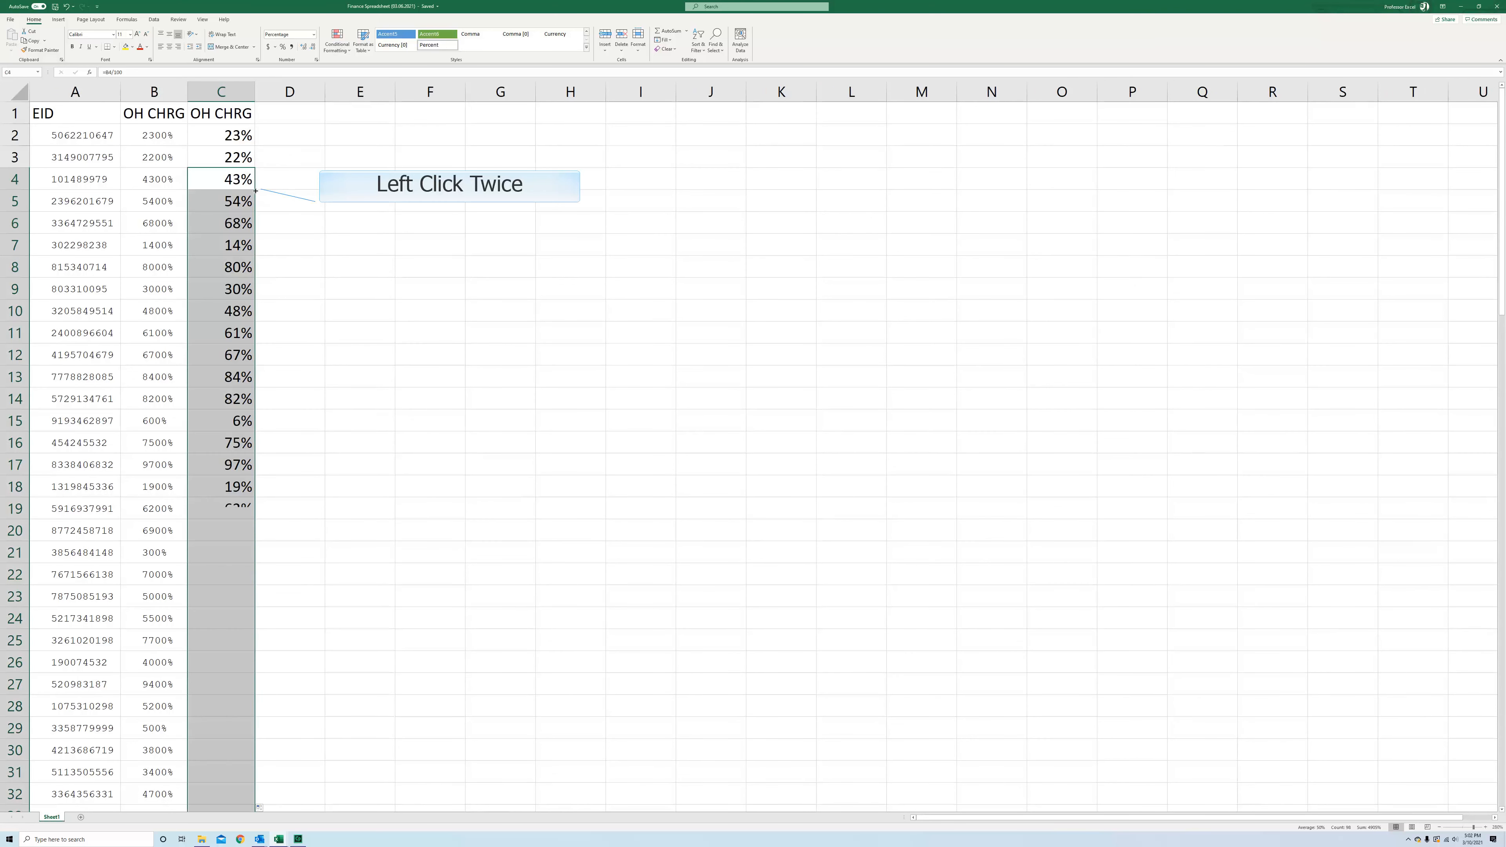
# Scroll through the filled percentages in column C down to the last data row
pyautogui.scroll(-3, 210, 420)
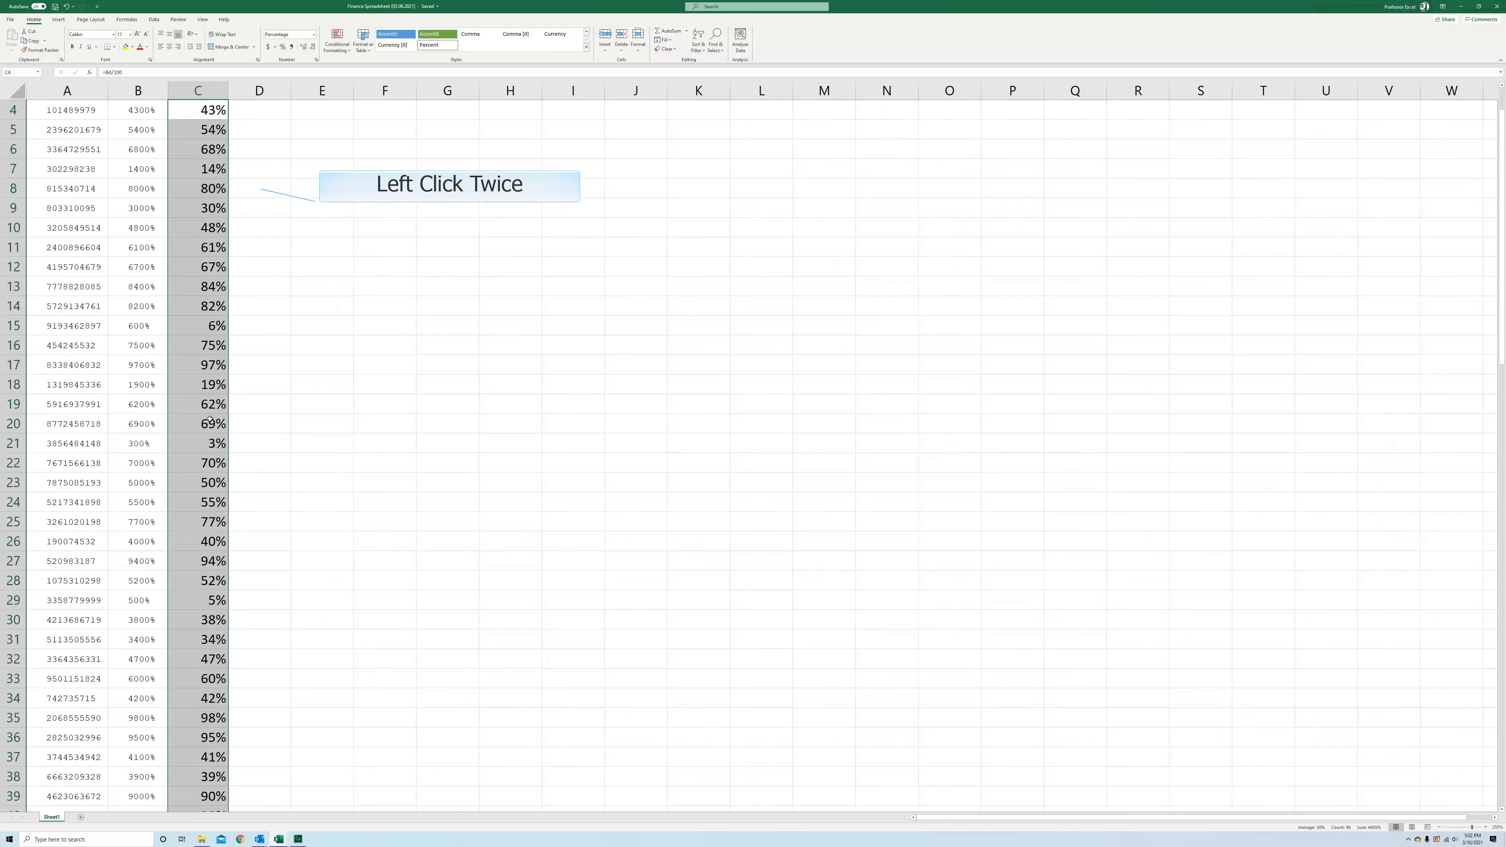
pyautogui.click(256, 214)
pyautogui.scroll(-14, 256, 209)
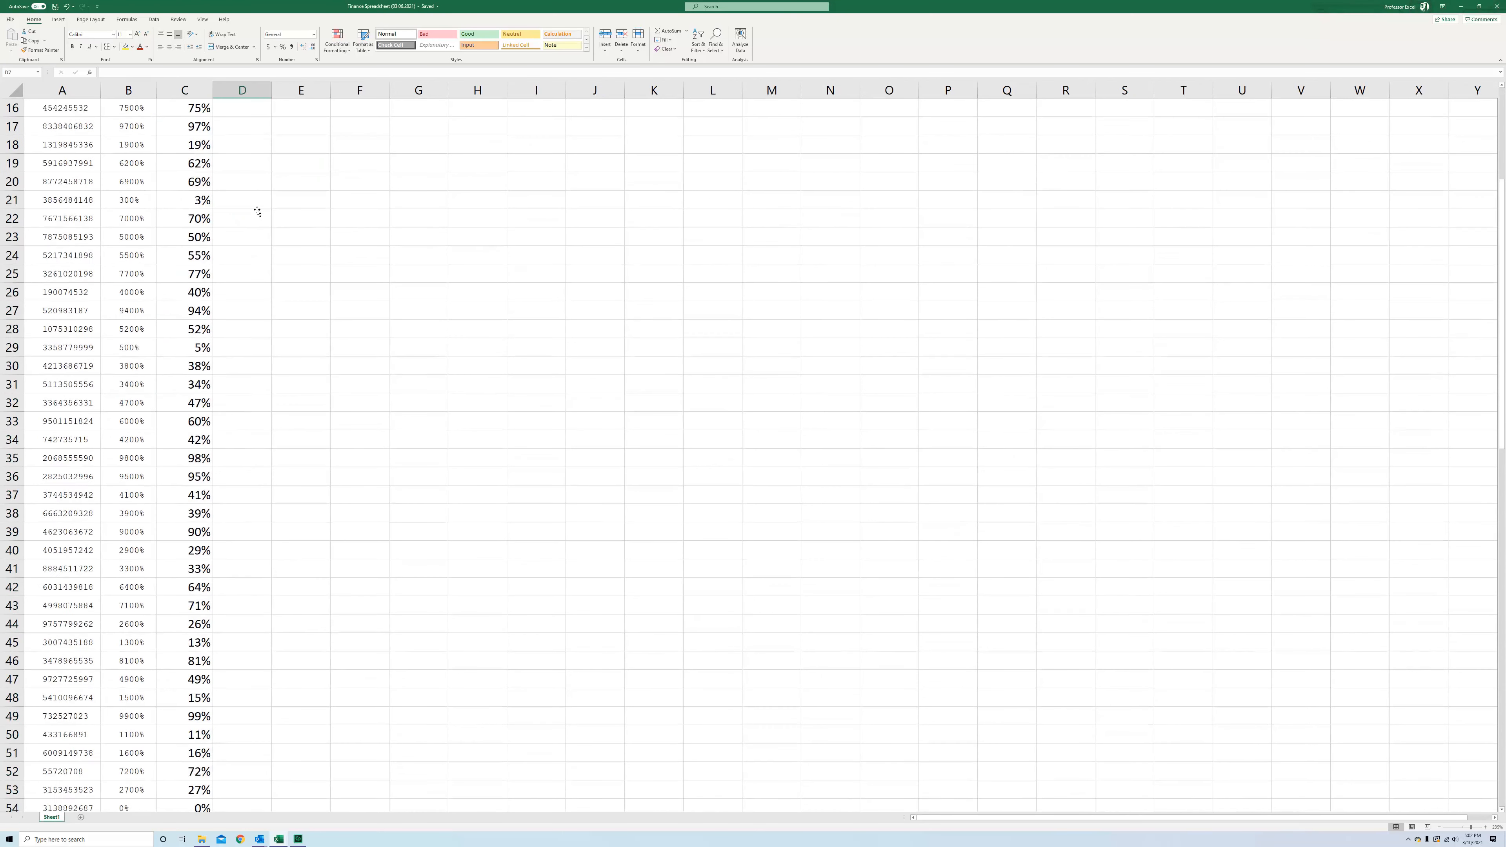
pyautogui.scroll(-9, 172, 488)
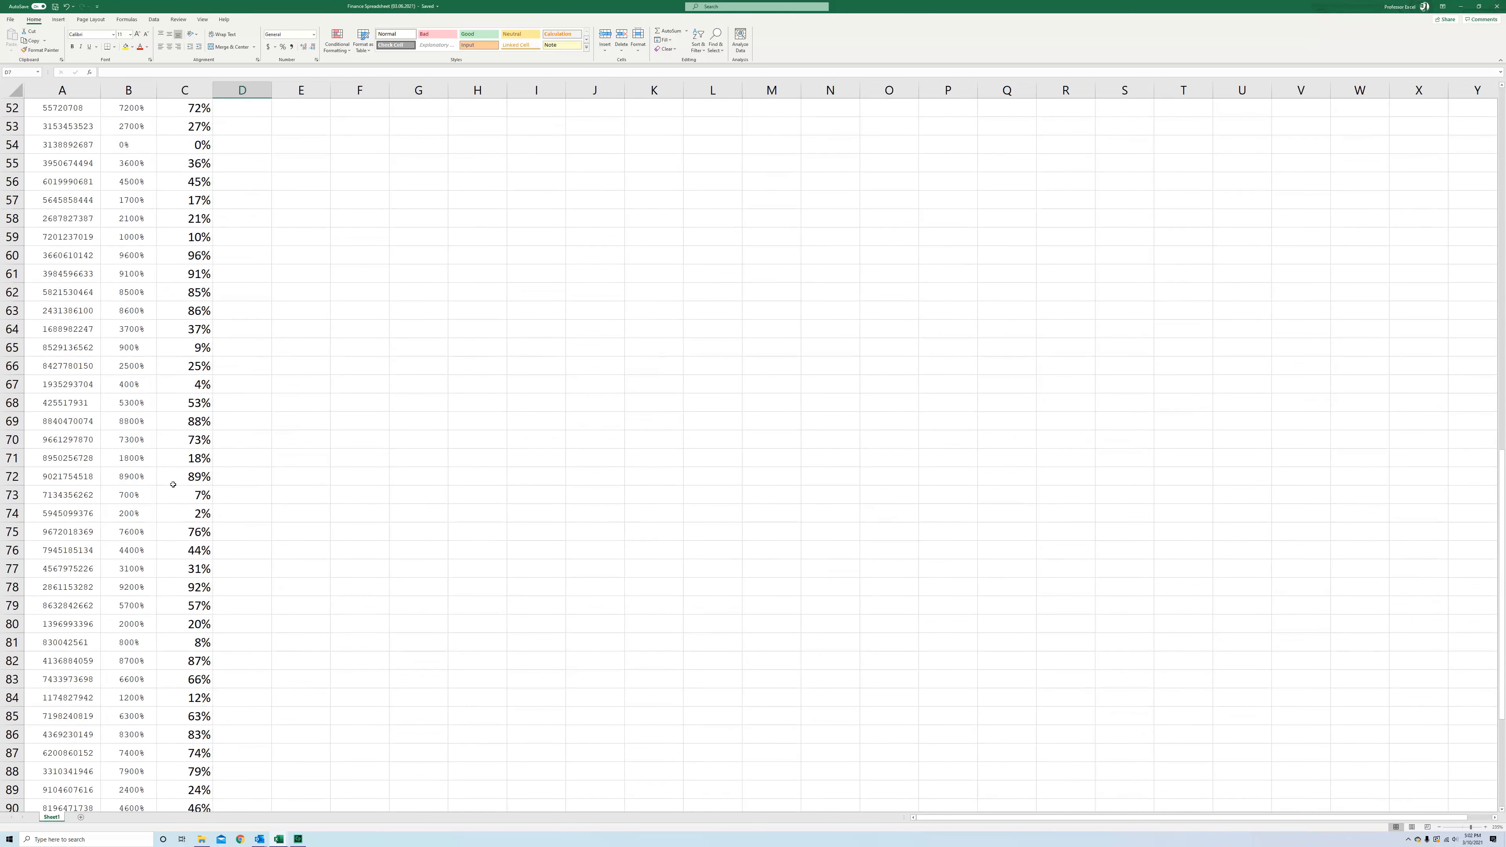
pyautogui.click(178, 482)
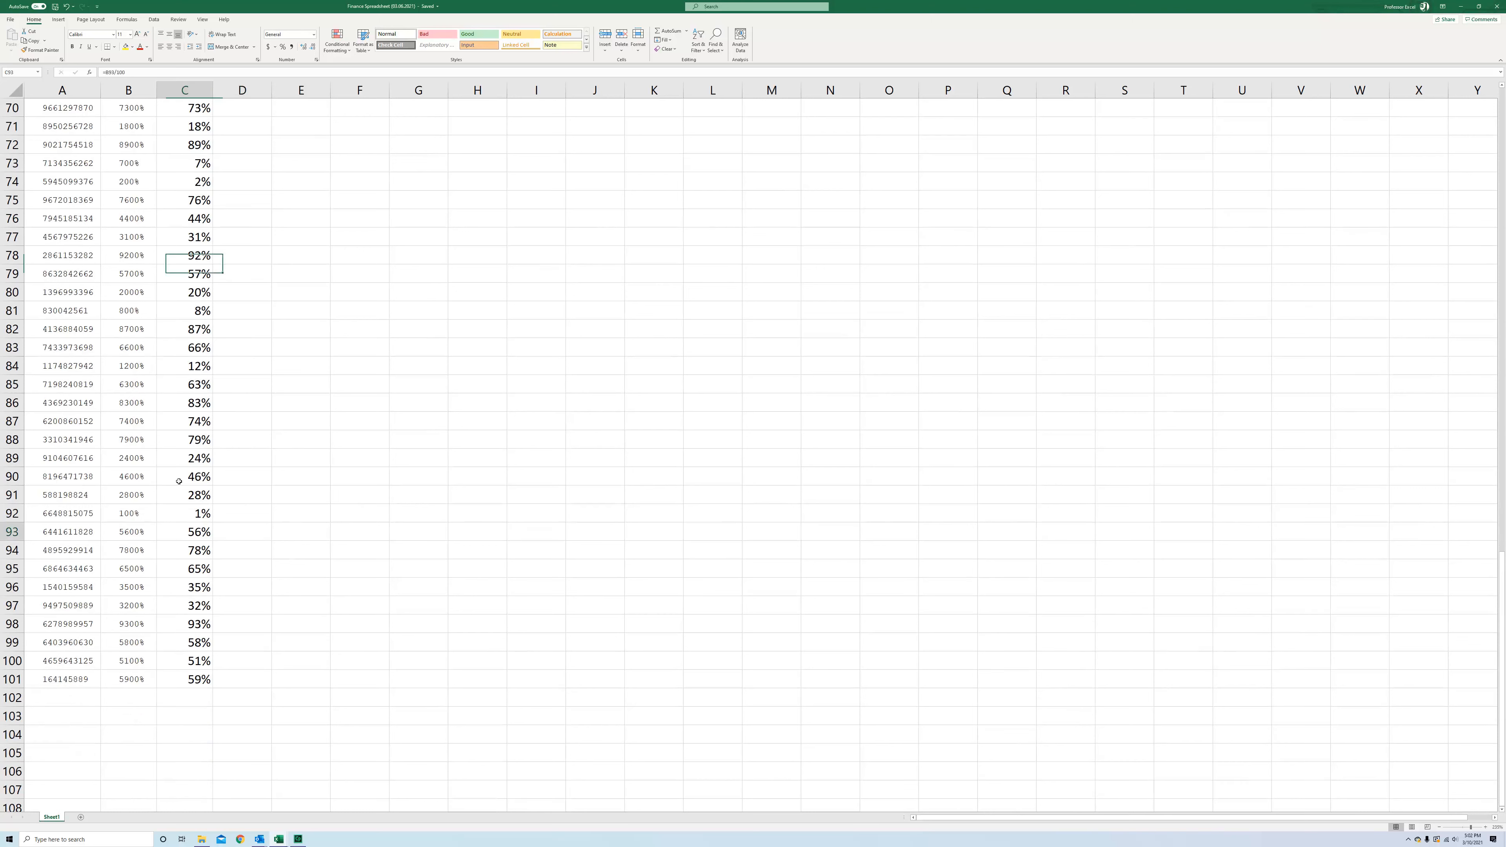
pyautogui.press('Left')
pyautogui.click(192, 535)
pyautogui.click(138, 515)
pyautogui.click(189, 511)
pyautogui.scroll(20, 265, 627)
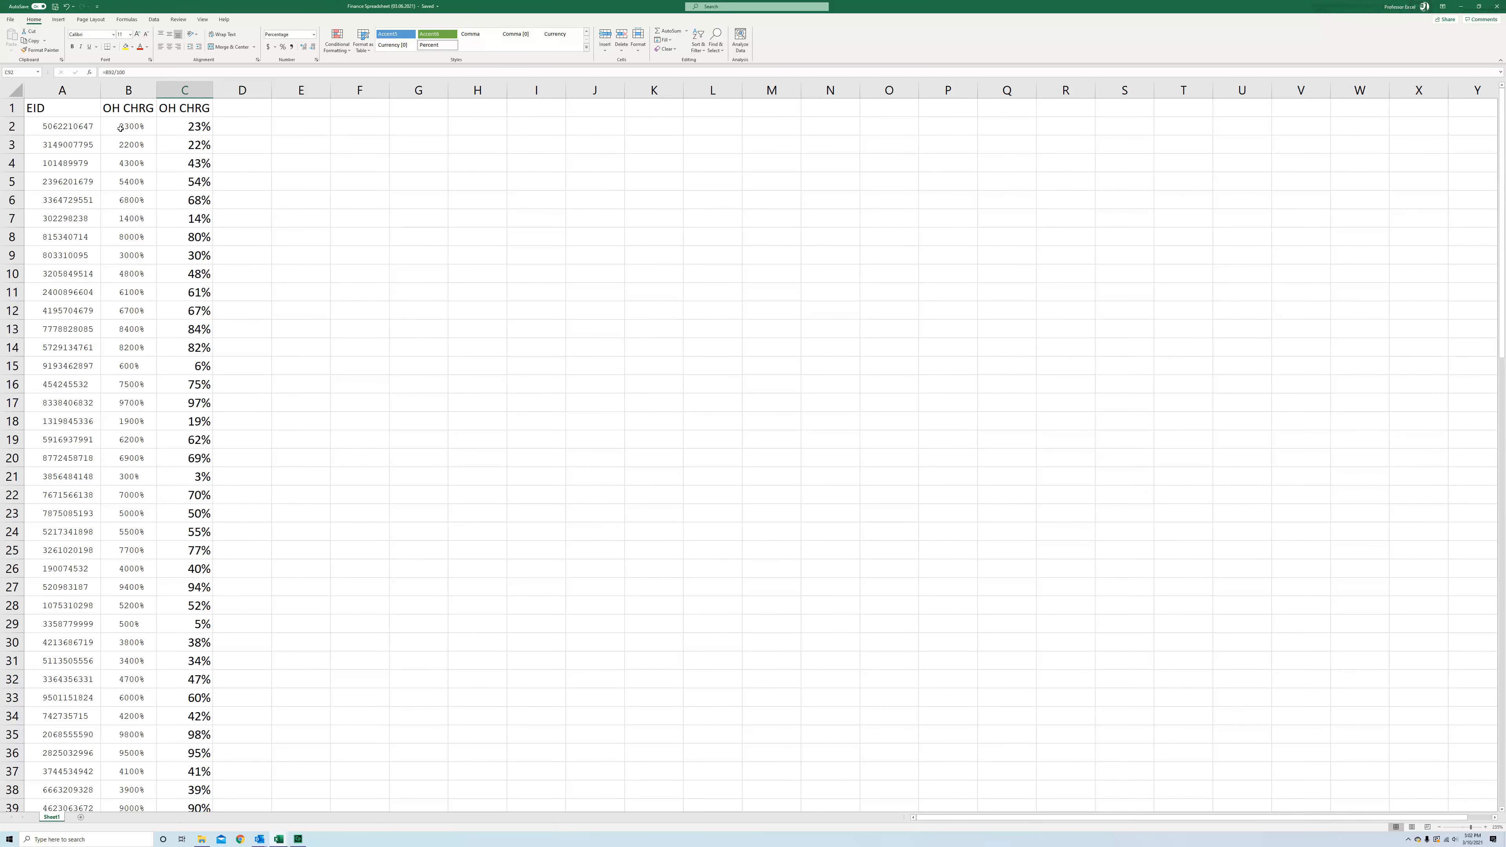
# Try to delete the original OH CHRG column B, then undo the deletion
pyautogui.click(173, 123)
pyautogui.click(141, 90)
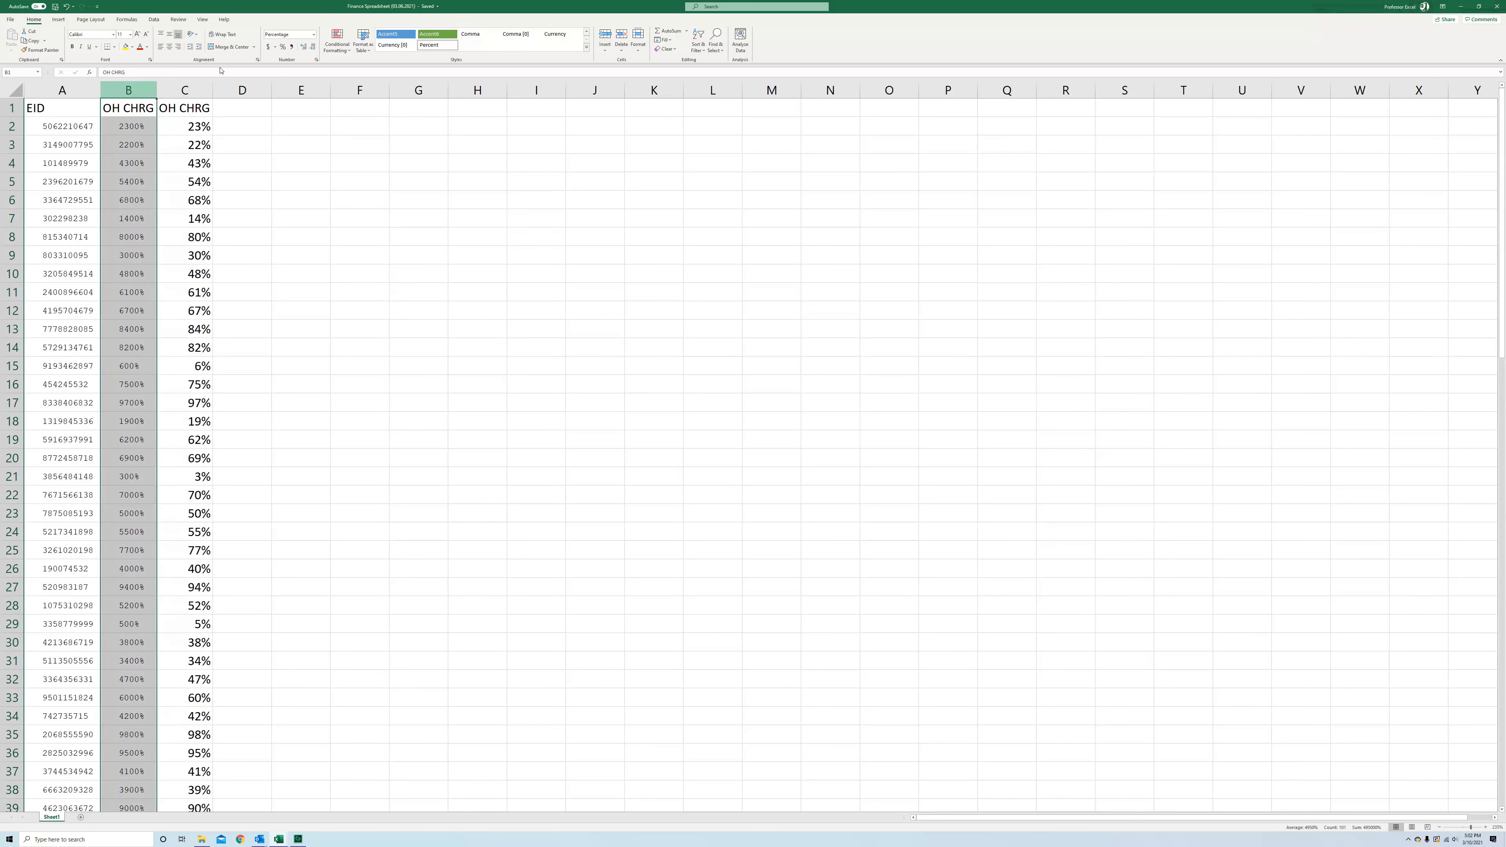
pyautogui.click(619, 35)
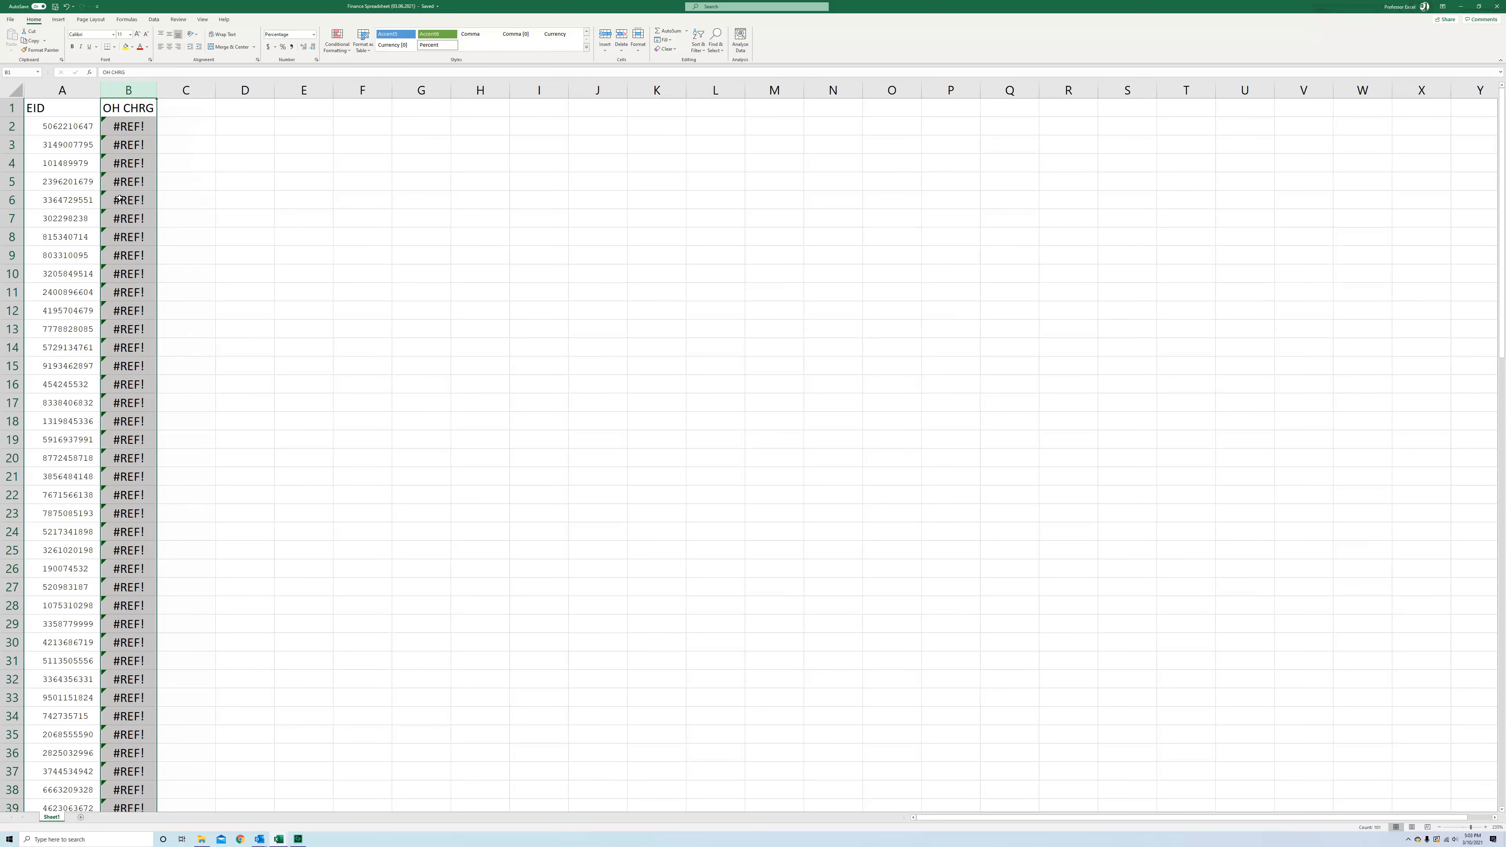
pyautogui.click(67, 6)
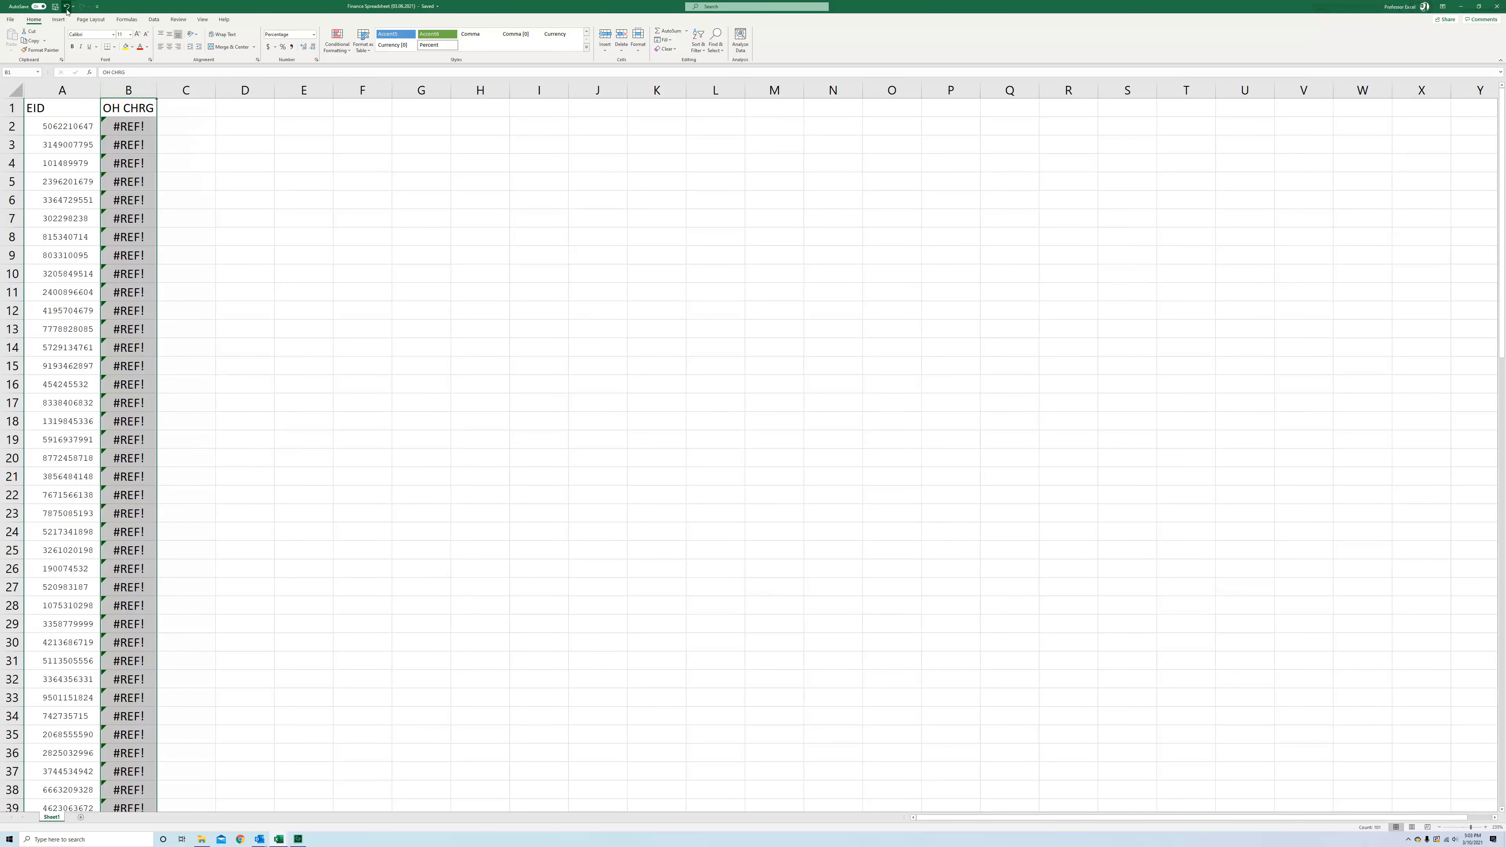
# Copy the converted percentages in C2:C101 and paste them back in place as values
pyautogui.click(198, 127)
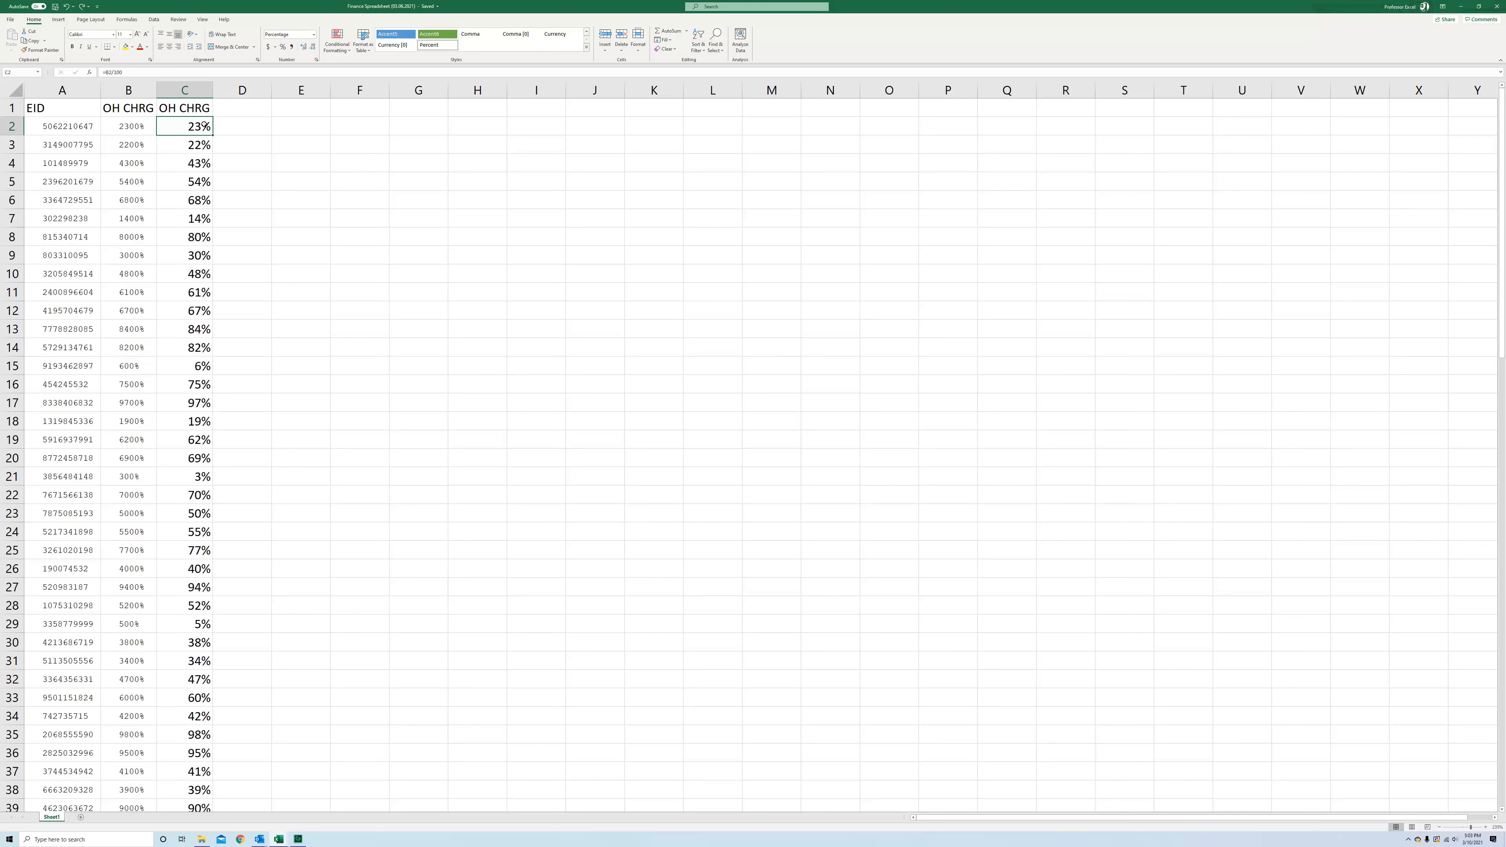
pyautogui.moveTo(196, 125)
pyautogui.mouseDown()
pyautogui.moveTo(152, 617)
pyautogui.moveTo(161, 807)
pyautogui.moveTo(176, 24)
pyautogui.moveTo(178, 145)
pyautogui.moveTo(188, 126)
pyautogui.mouseUp()
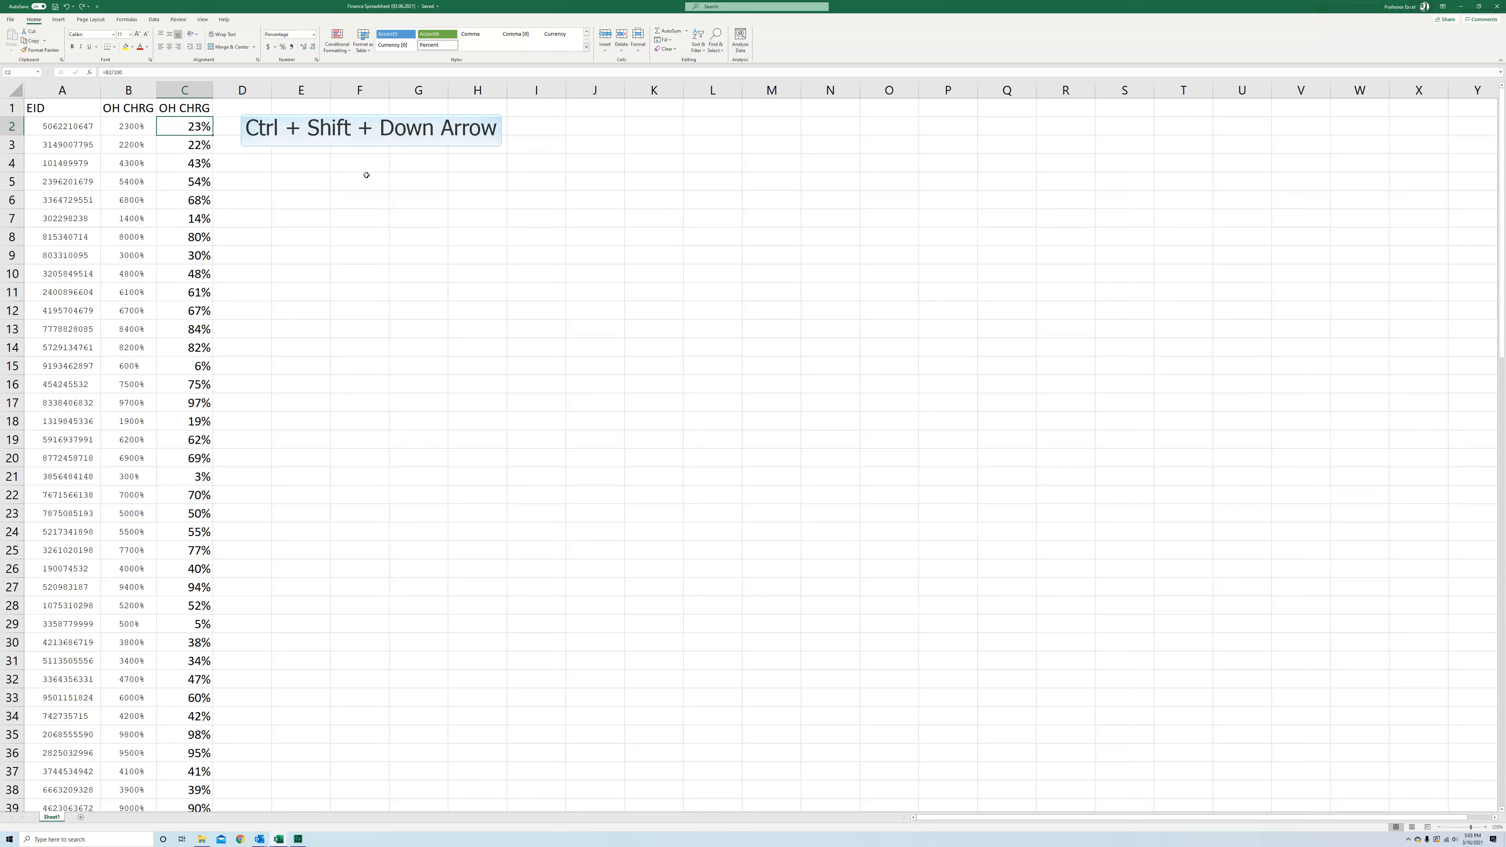
pyautogui.hotkey('ctrl', 'shift', 'Down')
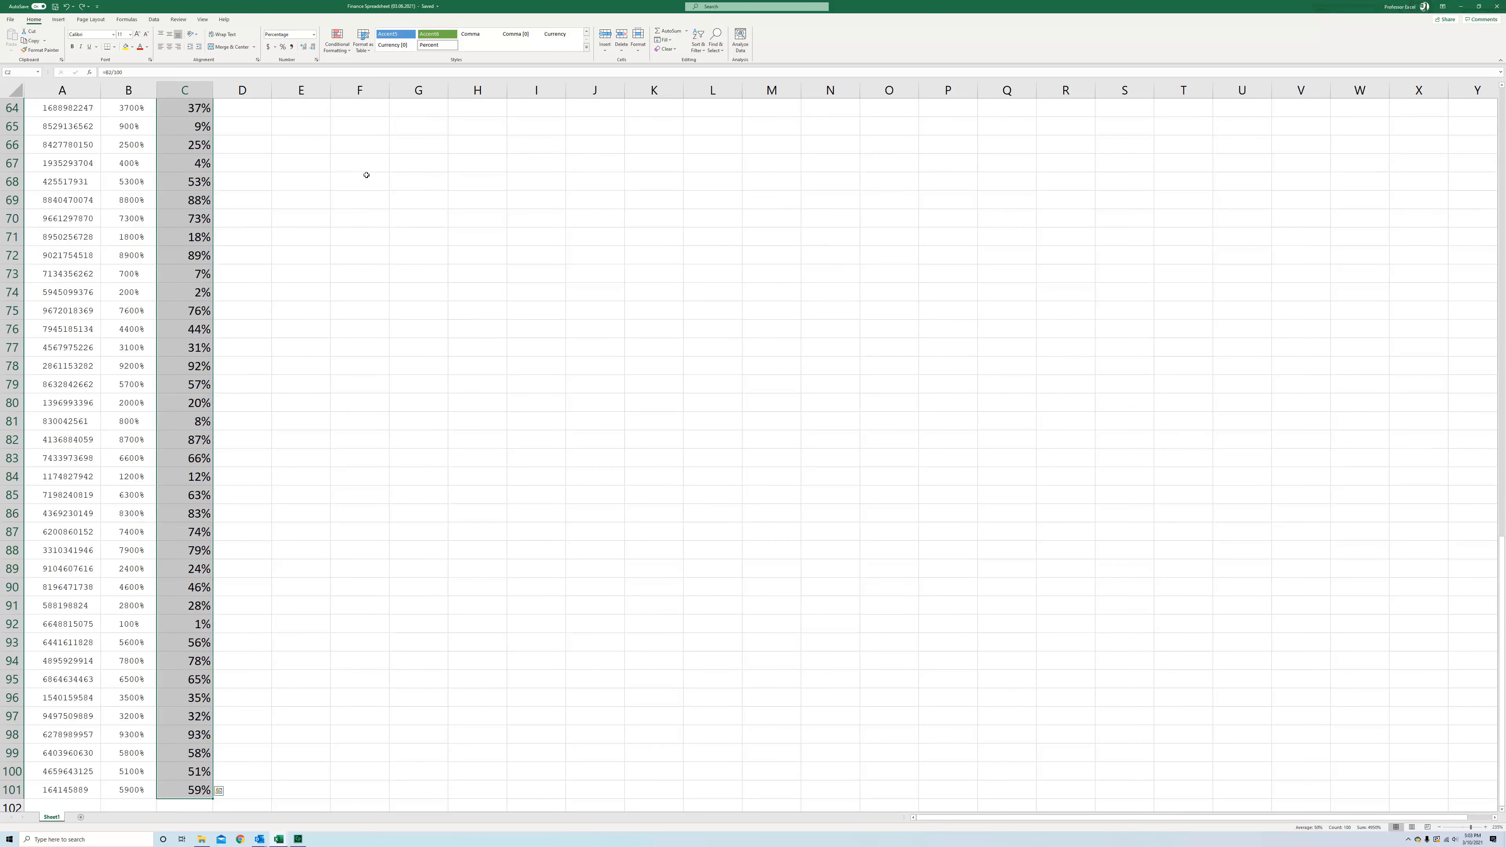
pyautogui.rightClick(205, 183)
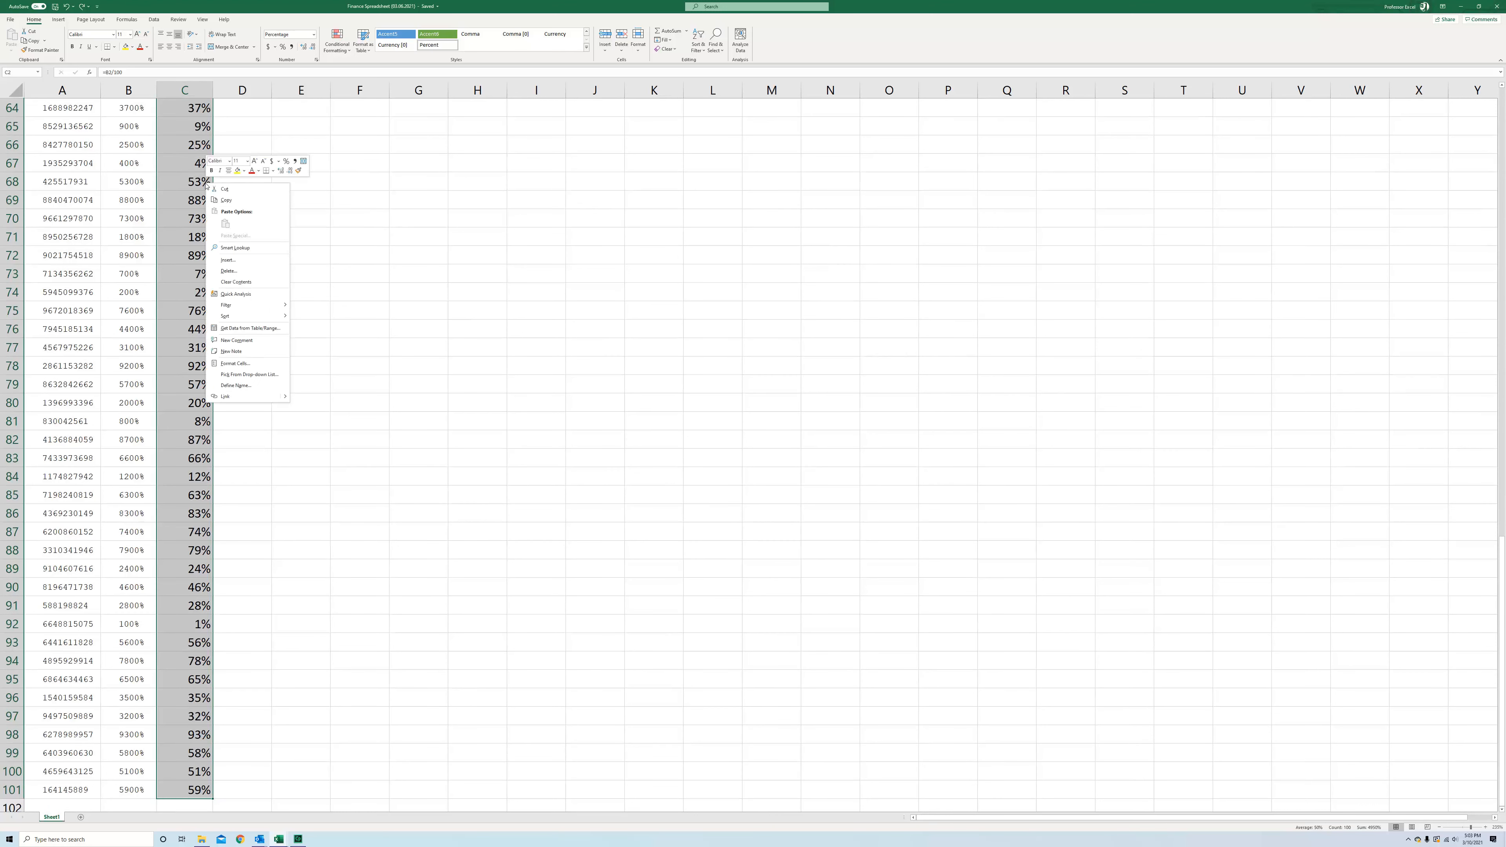
pyautogui.click(216, 199)
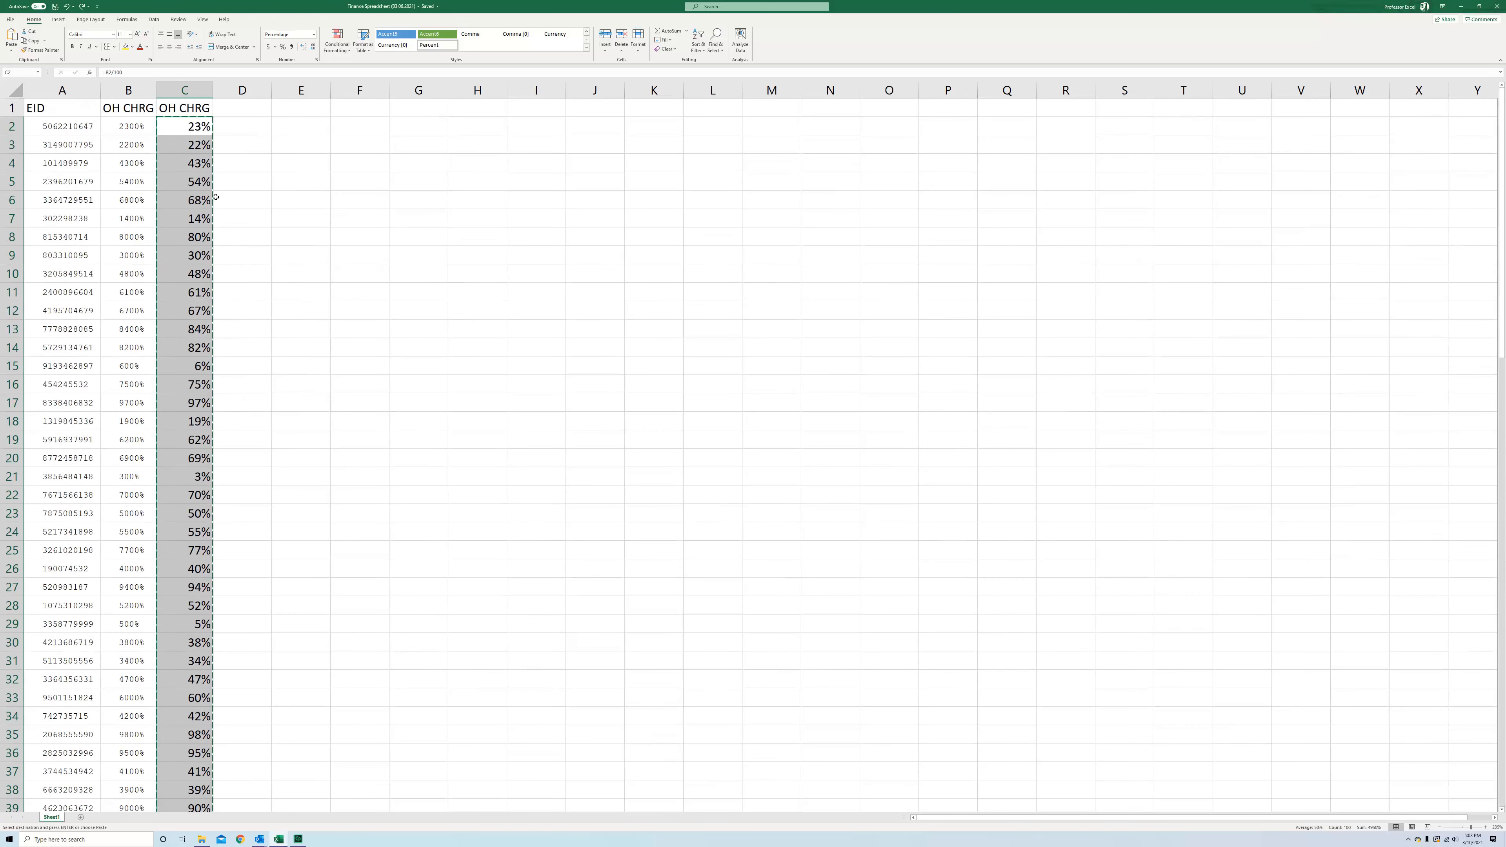
pyautogui.rightClick(183, 123)
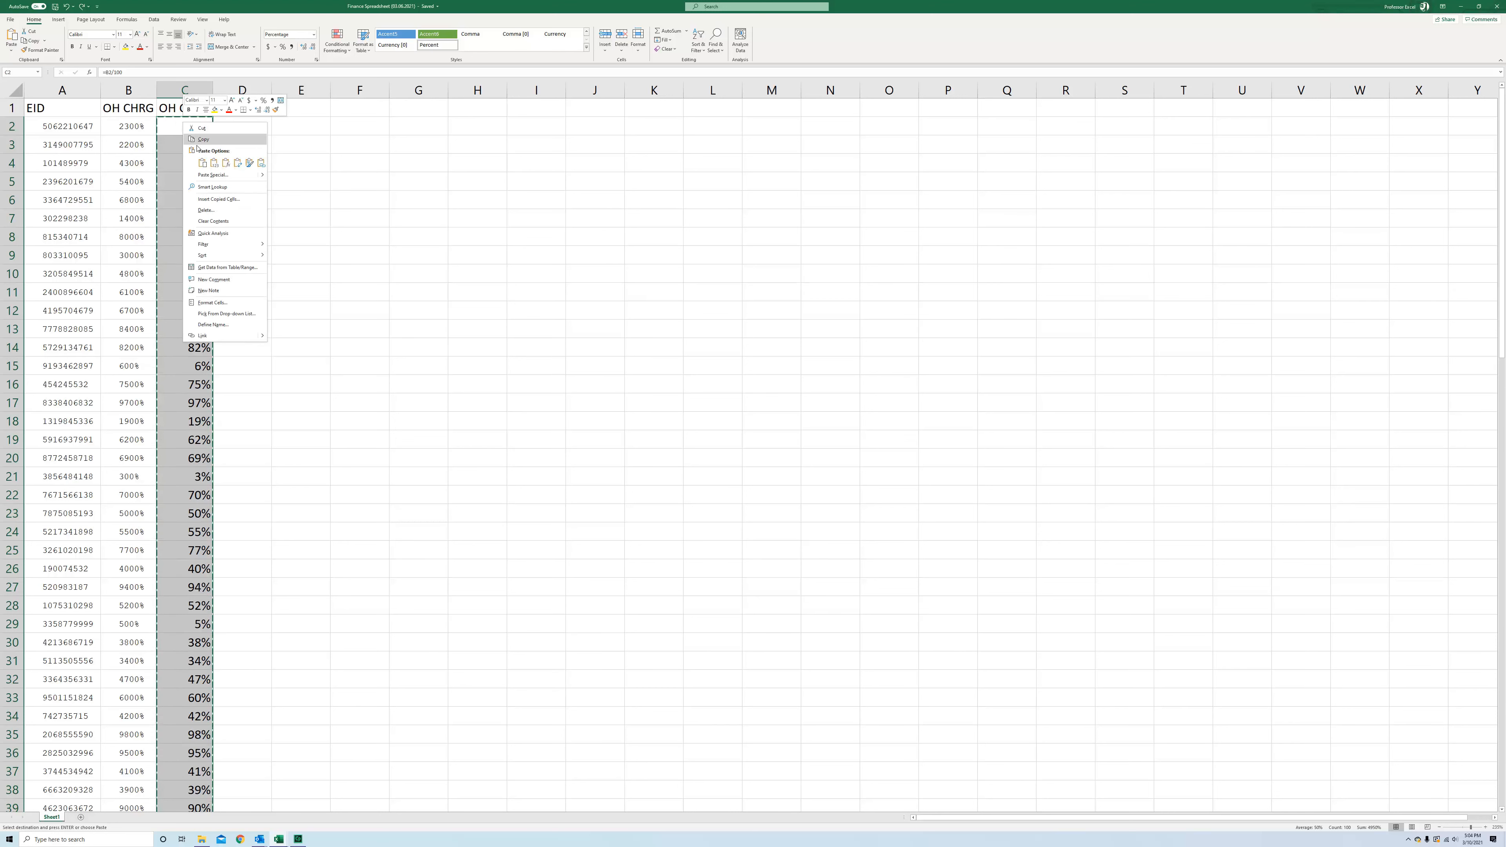
pyautogui.click(204, 162)
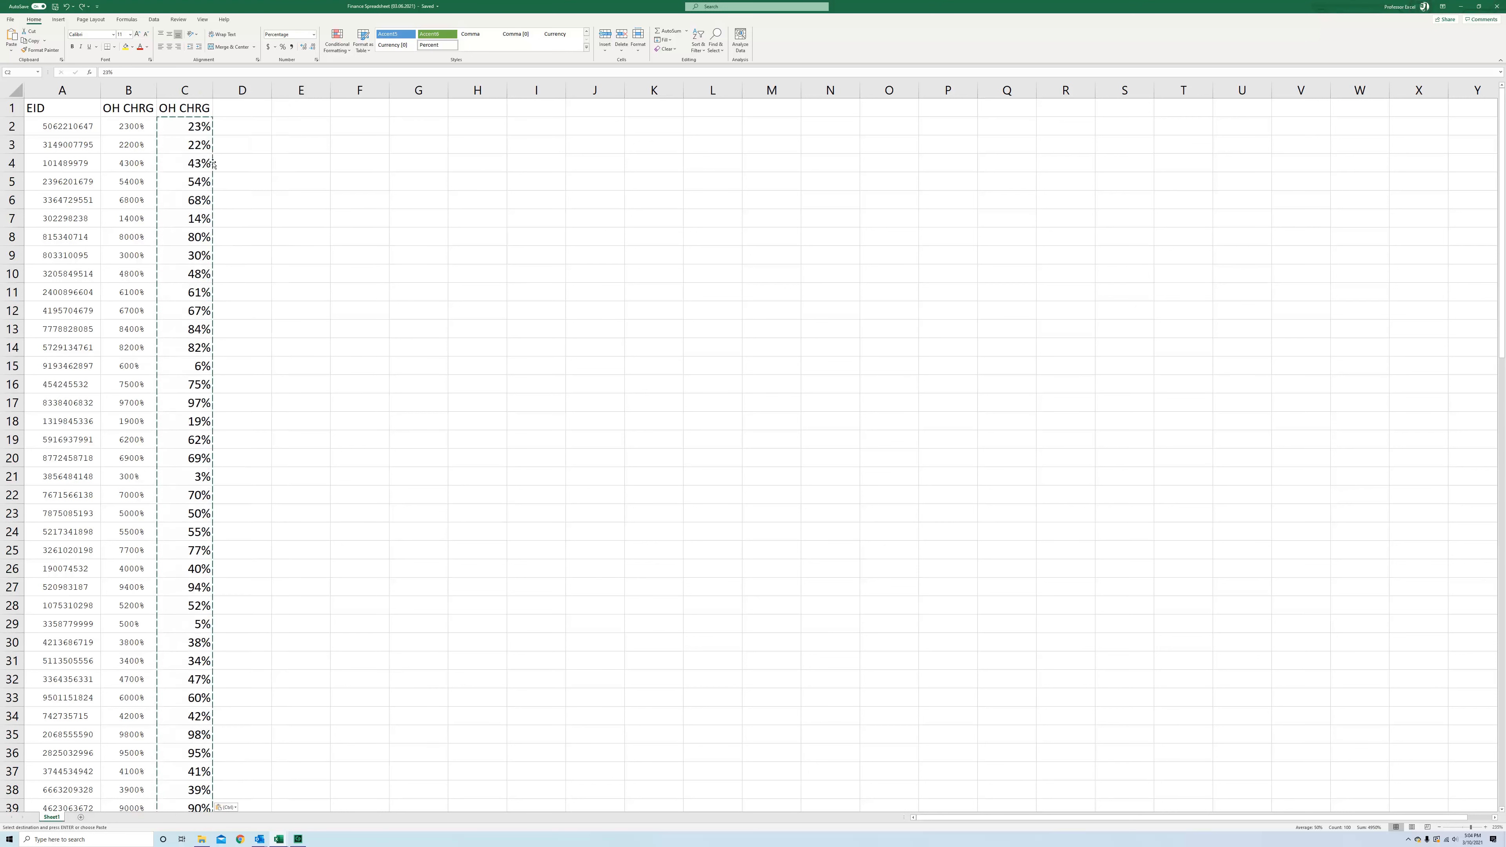
pyautogui.click(242, 156)
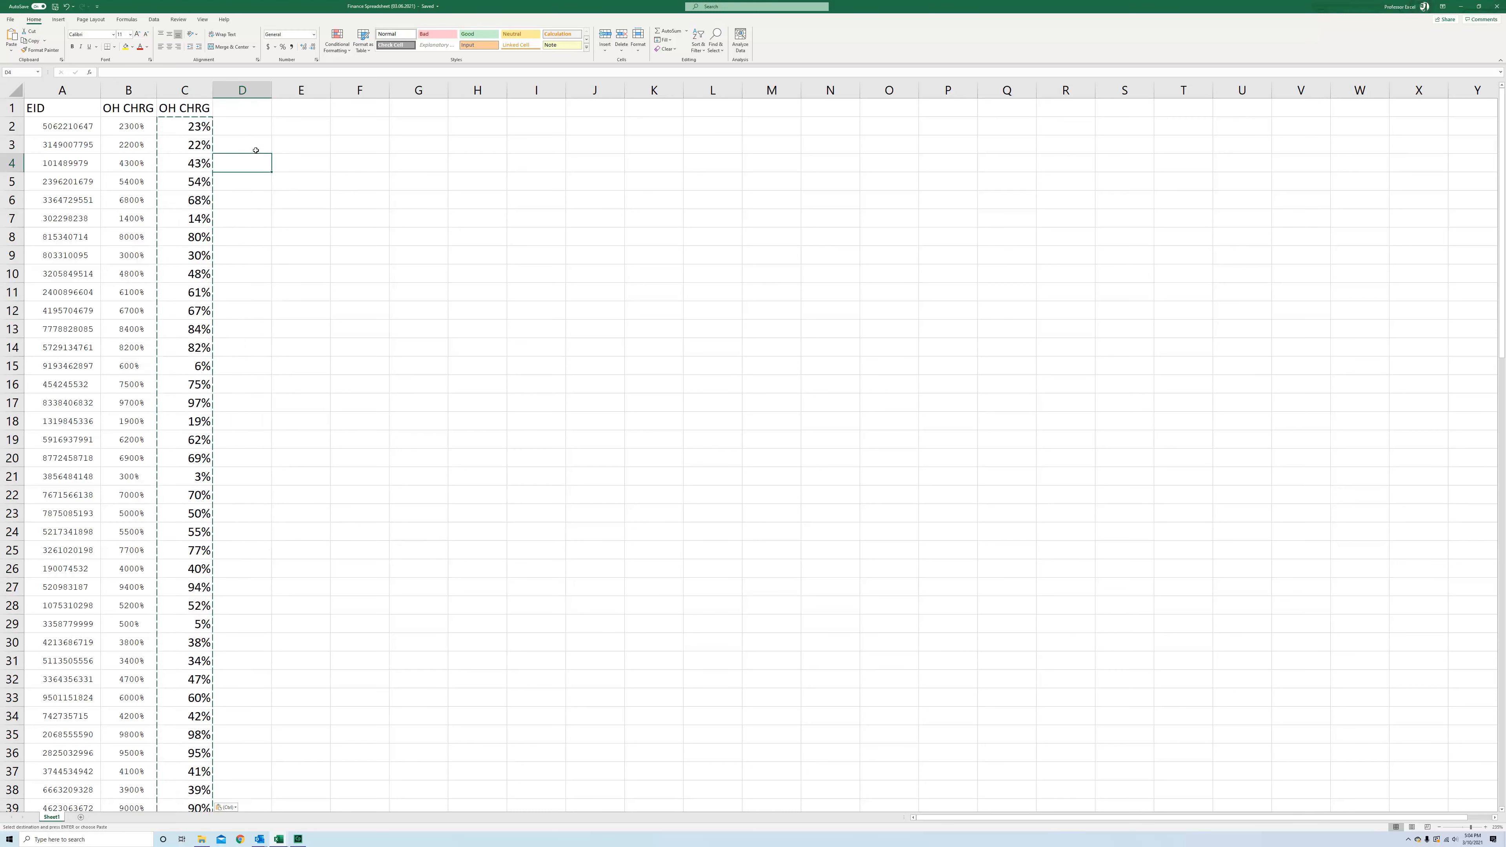
pyautogui.press('Escape')
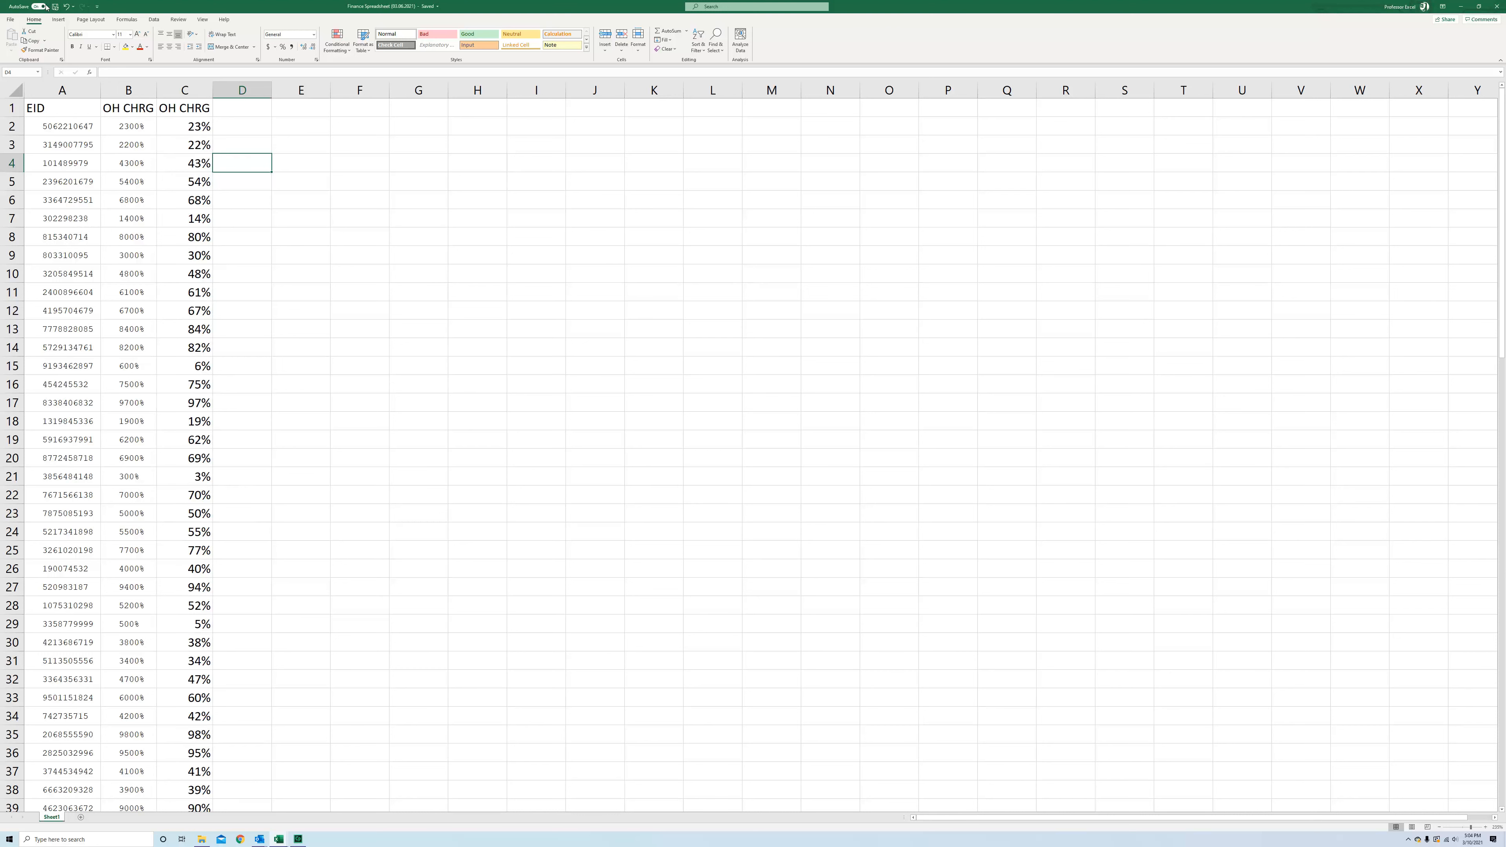
# Delete the original OH CHRG column B so only the converted percentages remain
pyautogui.click(175, 125)
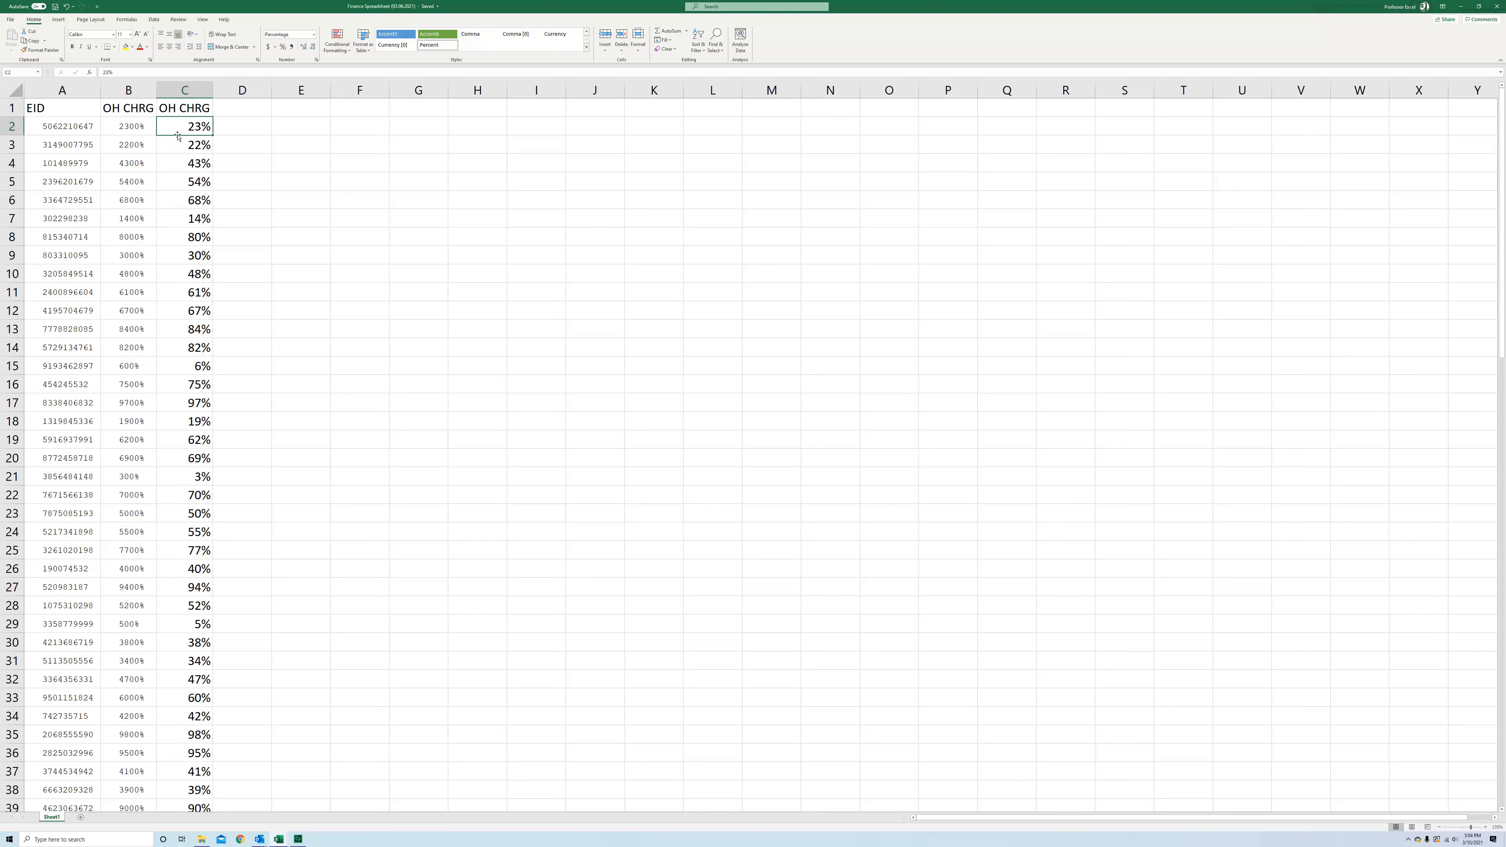
pyautogui.press('Down')
pyautogui.press('Down')
pyautogui.press('Down')
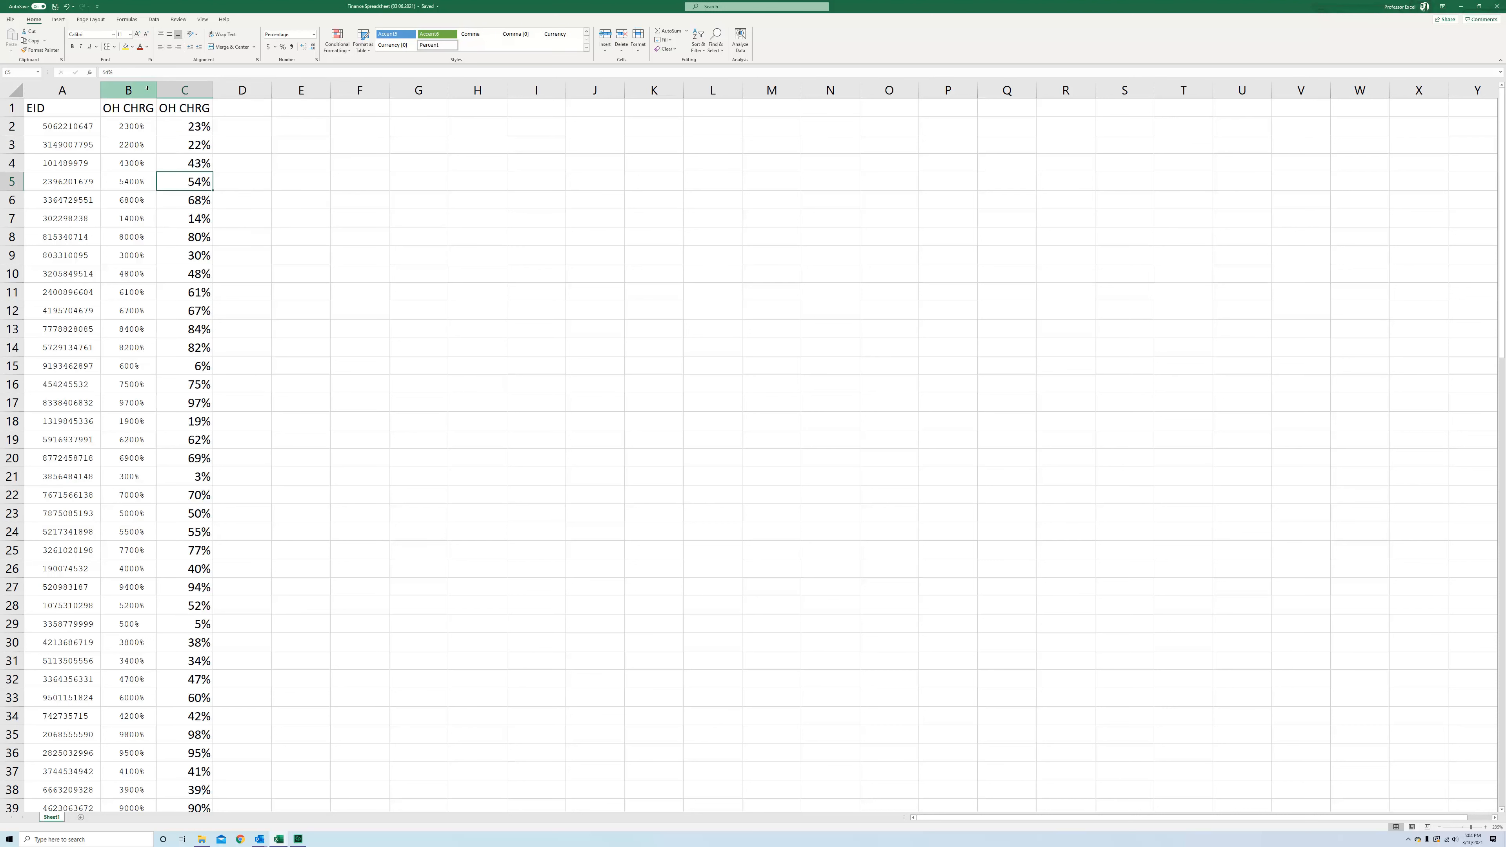
pyautogui.click(147, 89)
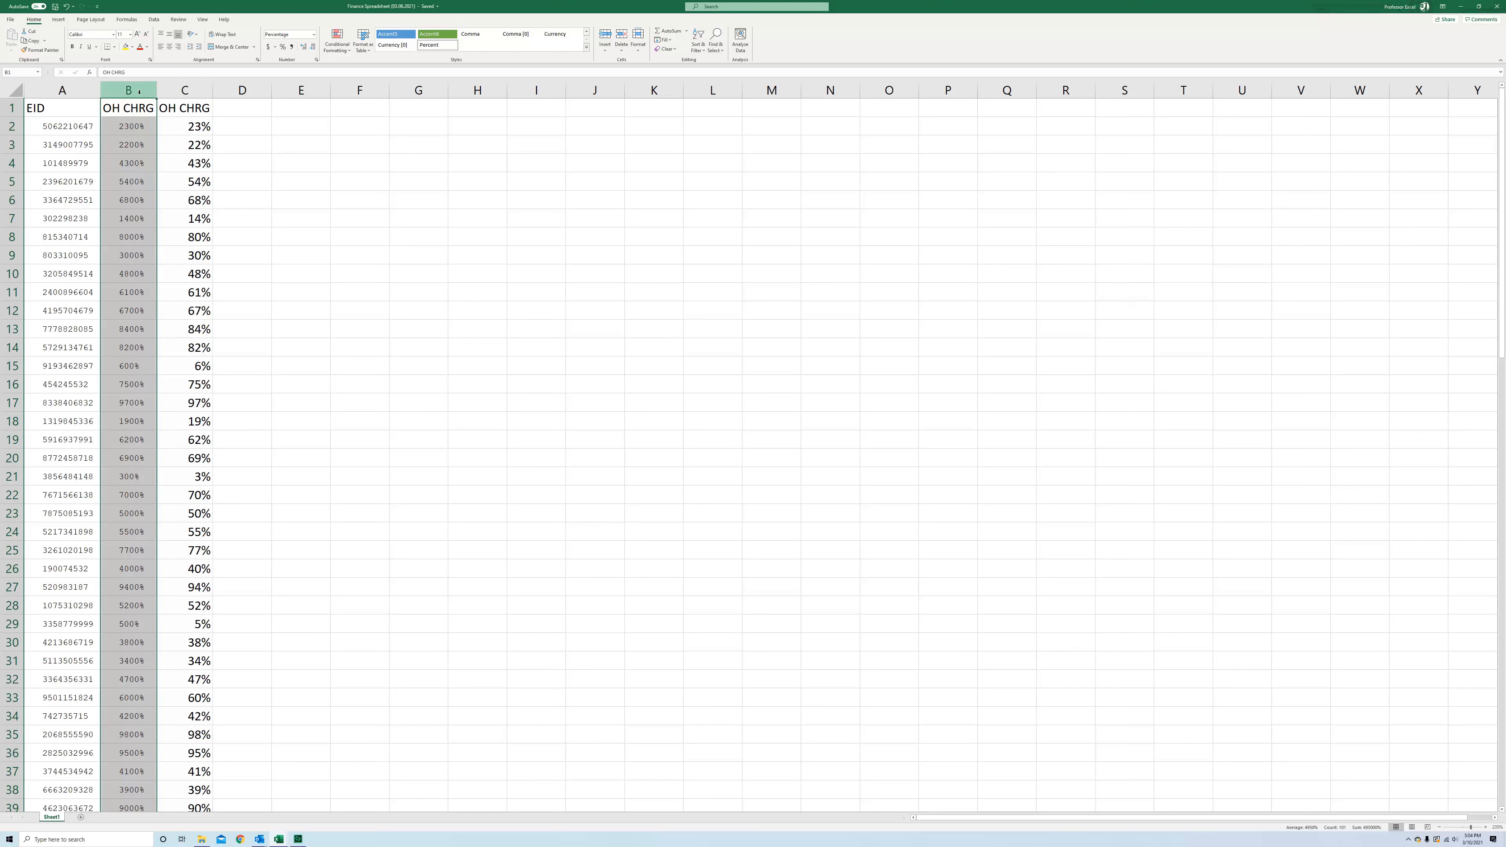
pyautogui.click(621, 36)
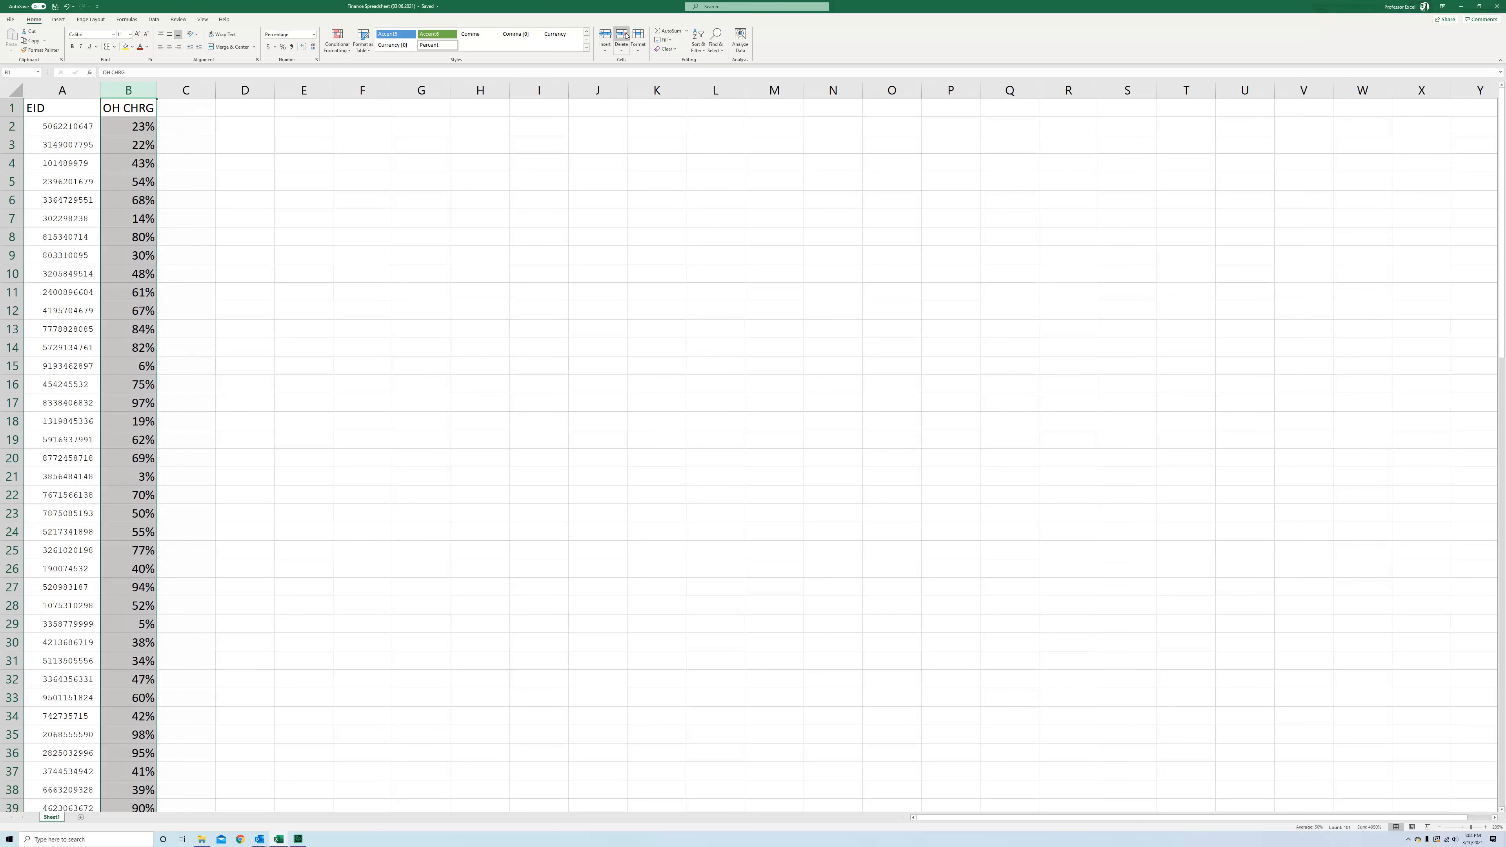
pyautogui.click(148, 125)
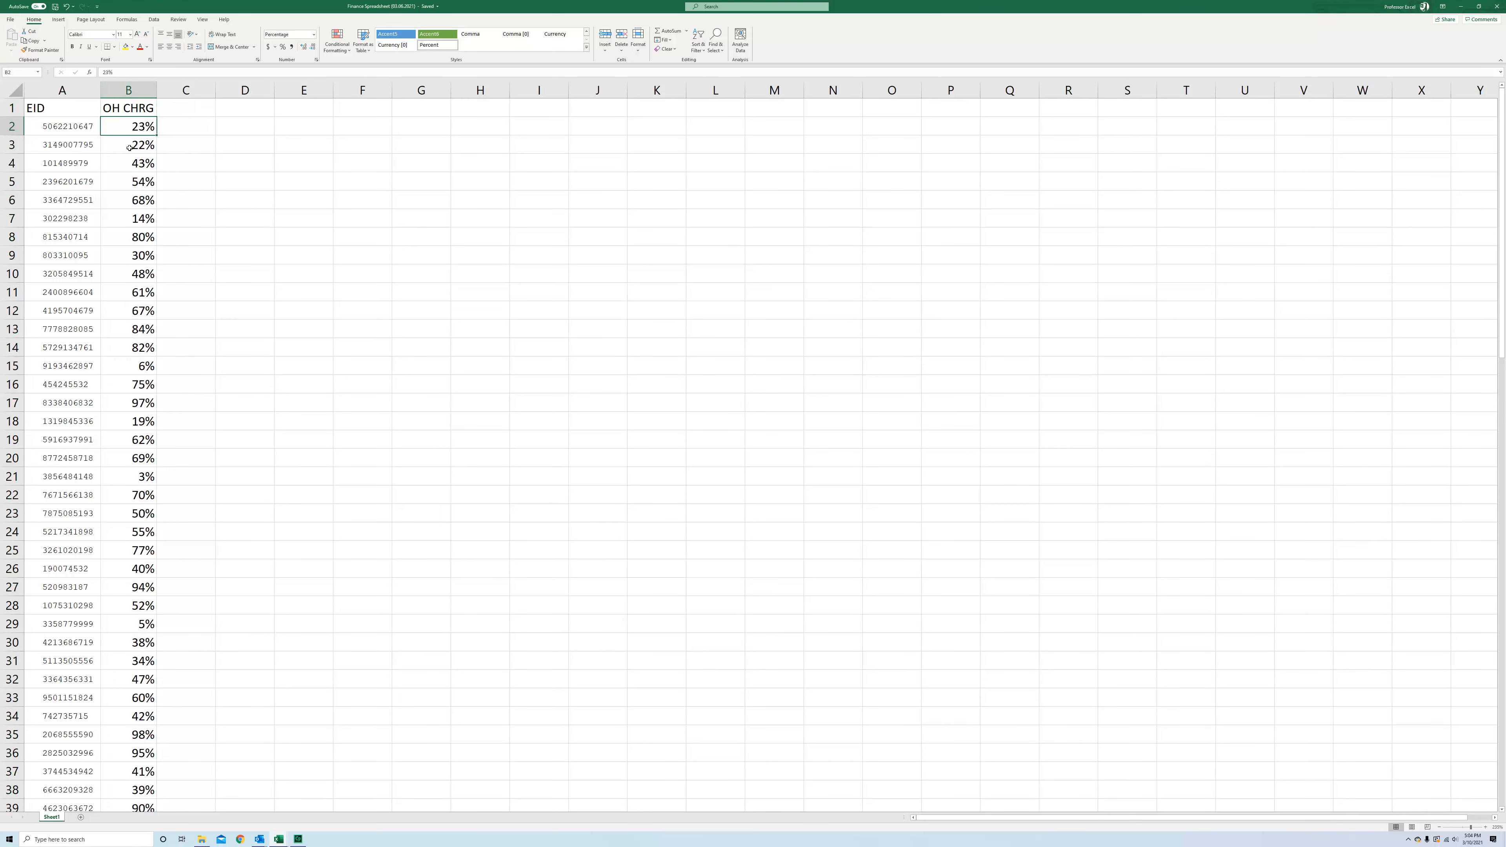
# Format the EID and OH CHRG data range A1:B101 as a table with headers
pyautogui.click(153, 294)
pyautogui.click(140, 347)
pyautogui.click(139, 237)
pyautogui.click(137, 148)
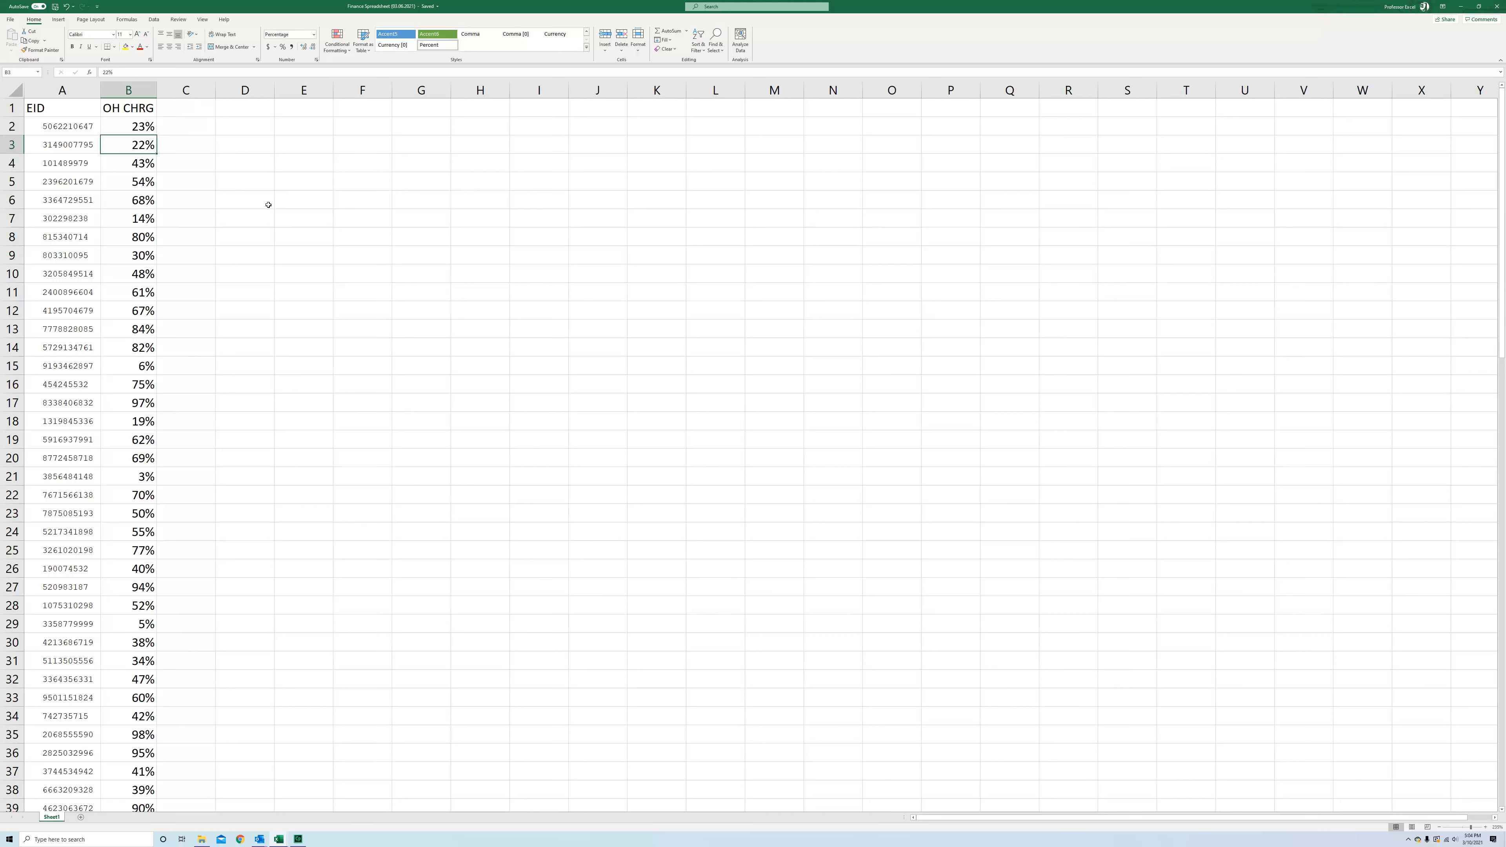
pyautogui.click(93, 109)
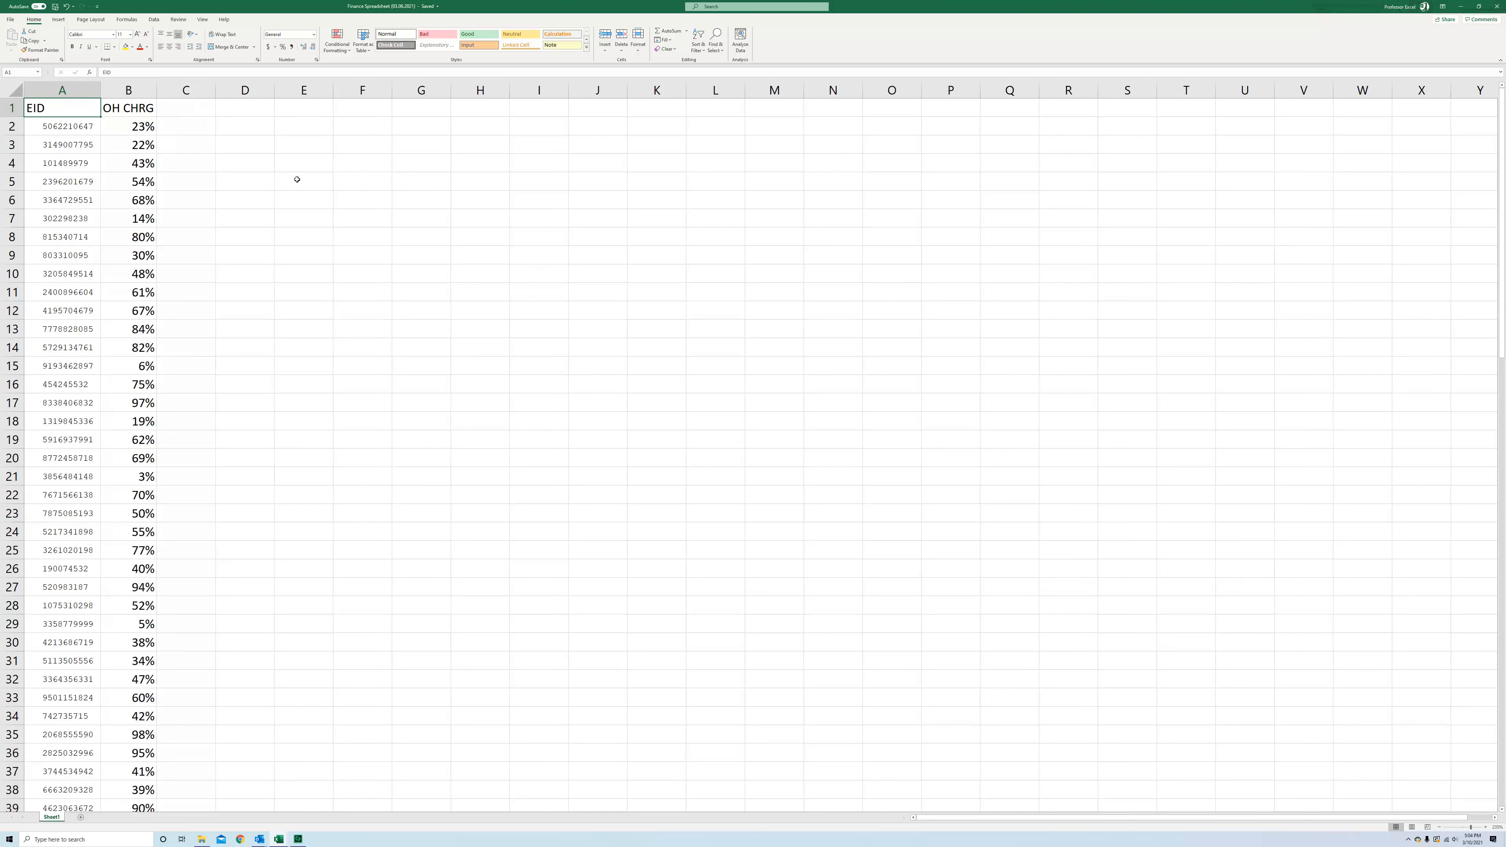
pyautogui.hotkey('ctrl', 'shift', 'Down')
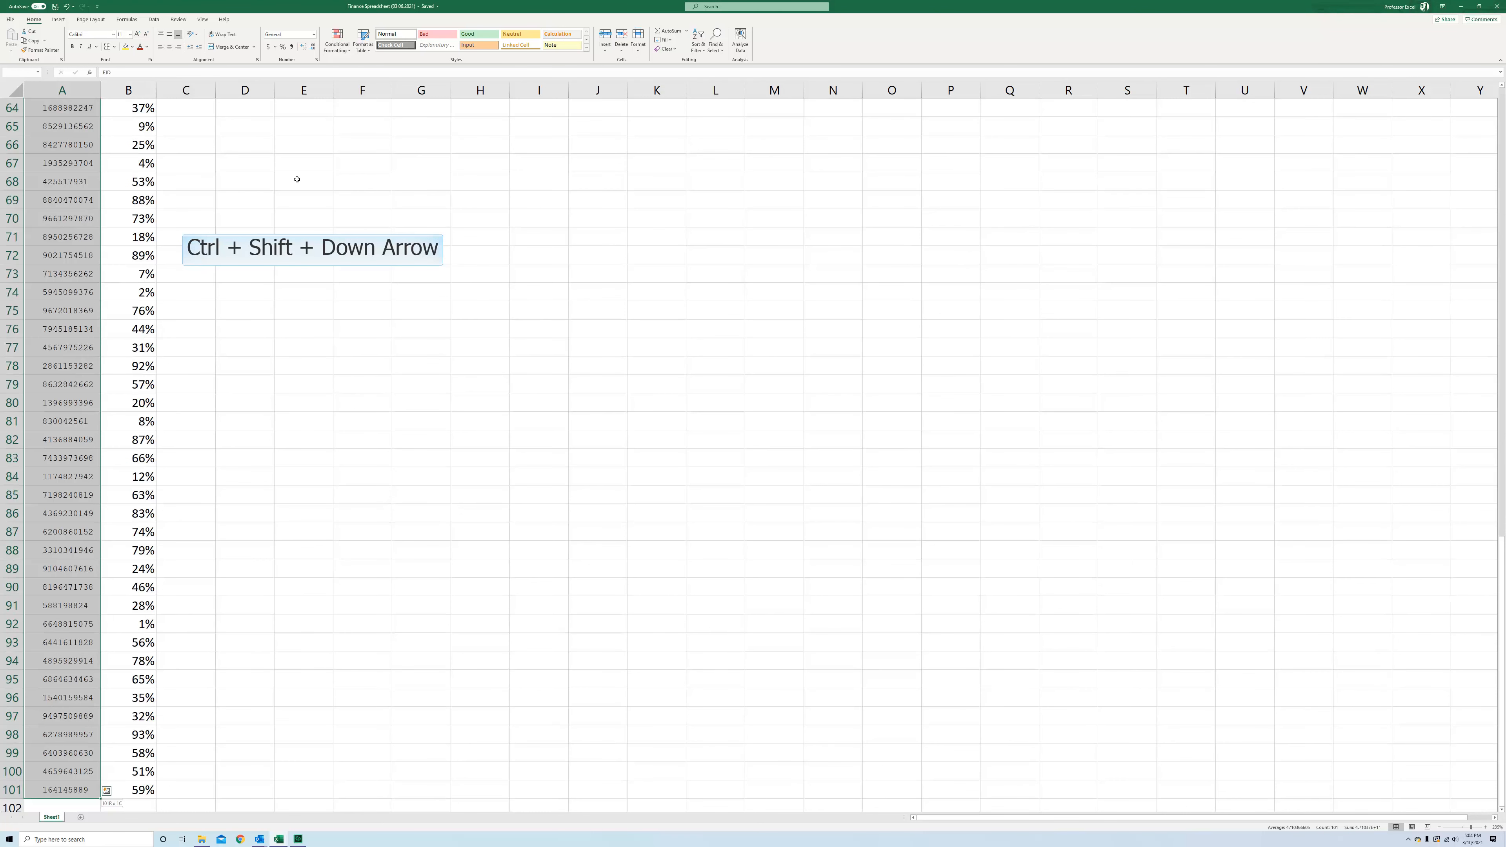
pyautogui.hotkey('ctrl', 'shift', 'Right')
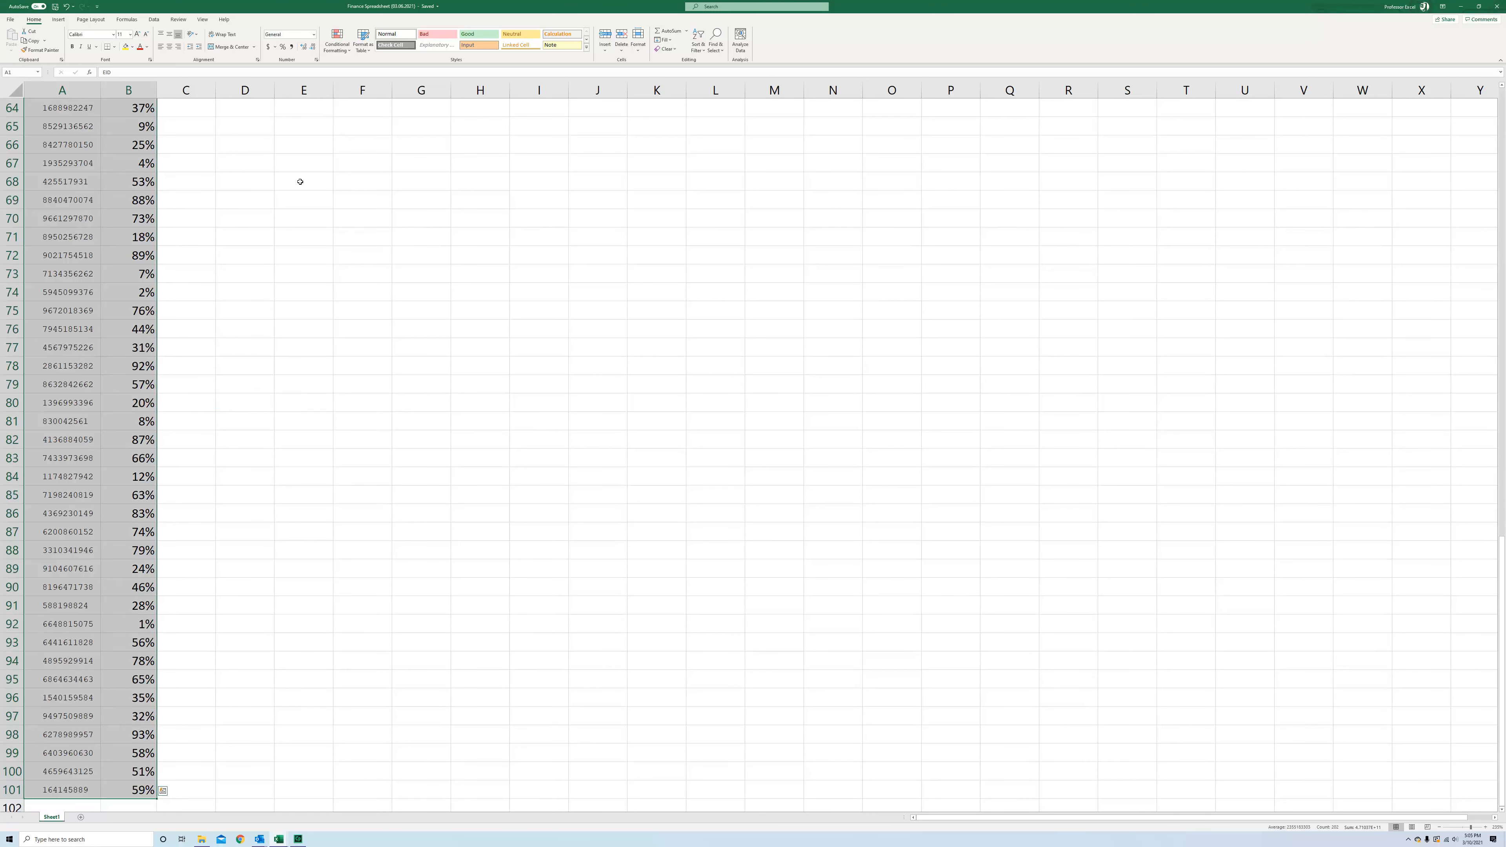
pyautogui.click(59, 19)
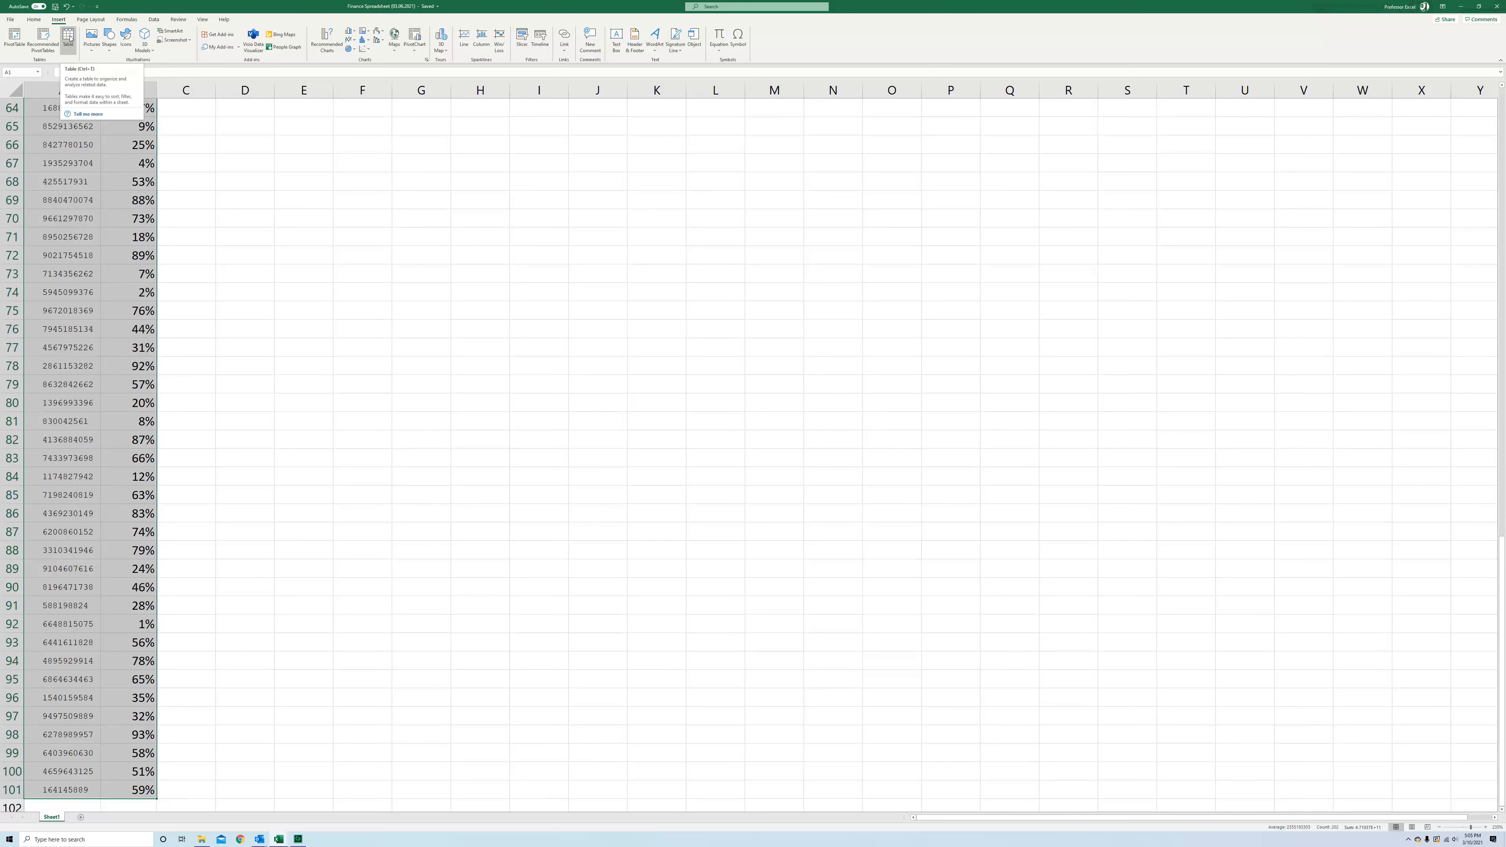
pyautogui.click(68, 37)
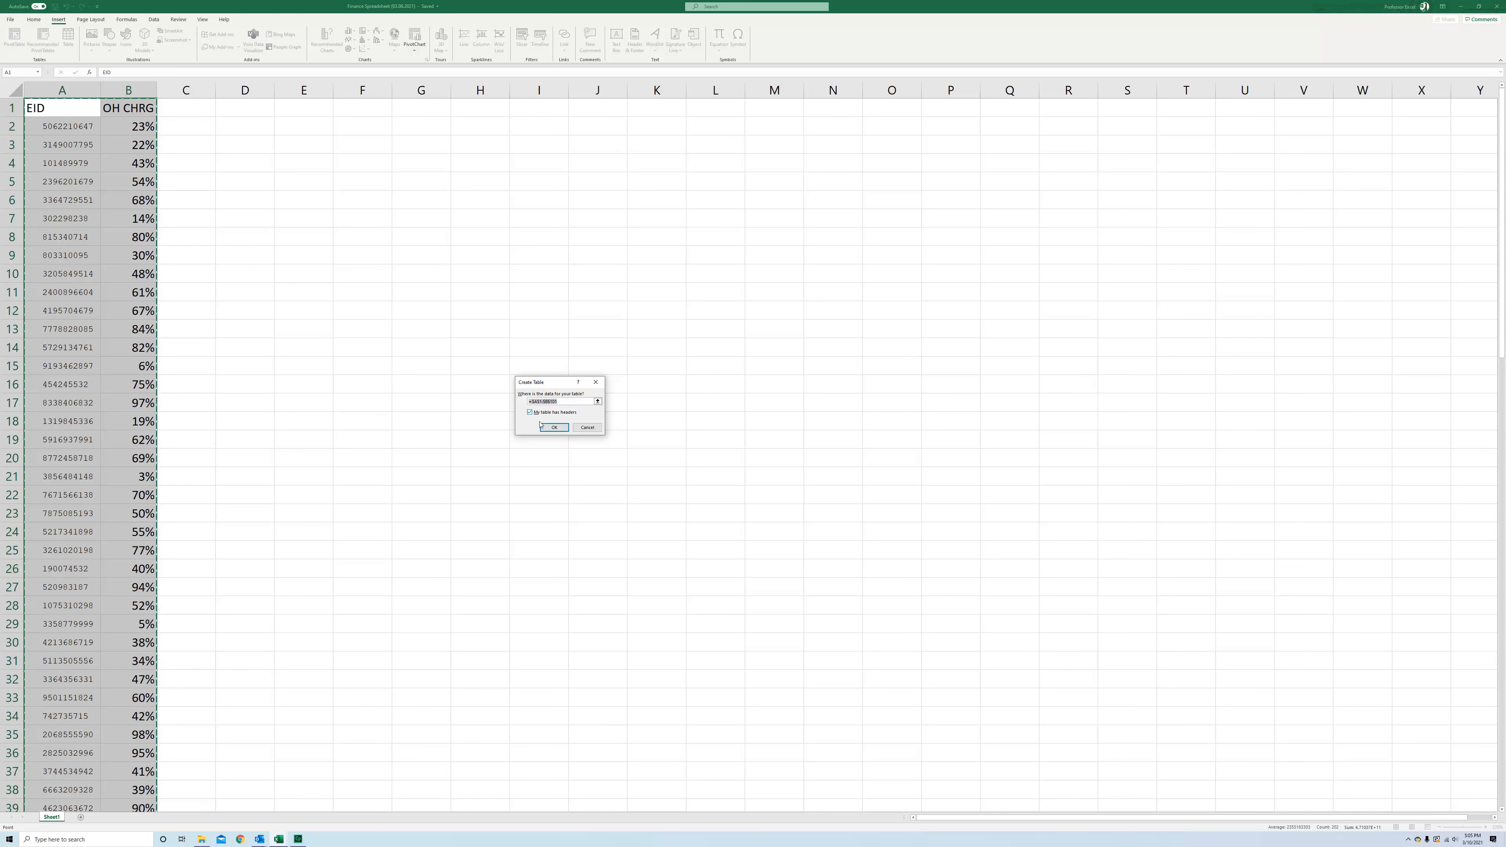
pyautogui.click(554, 428)
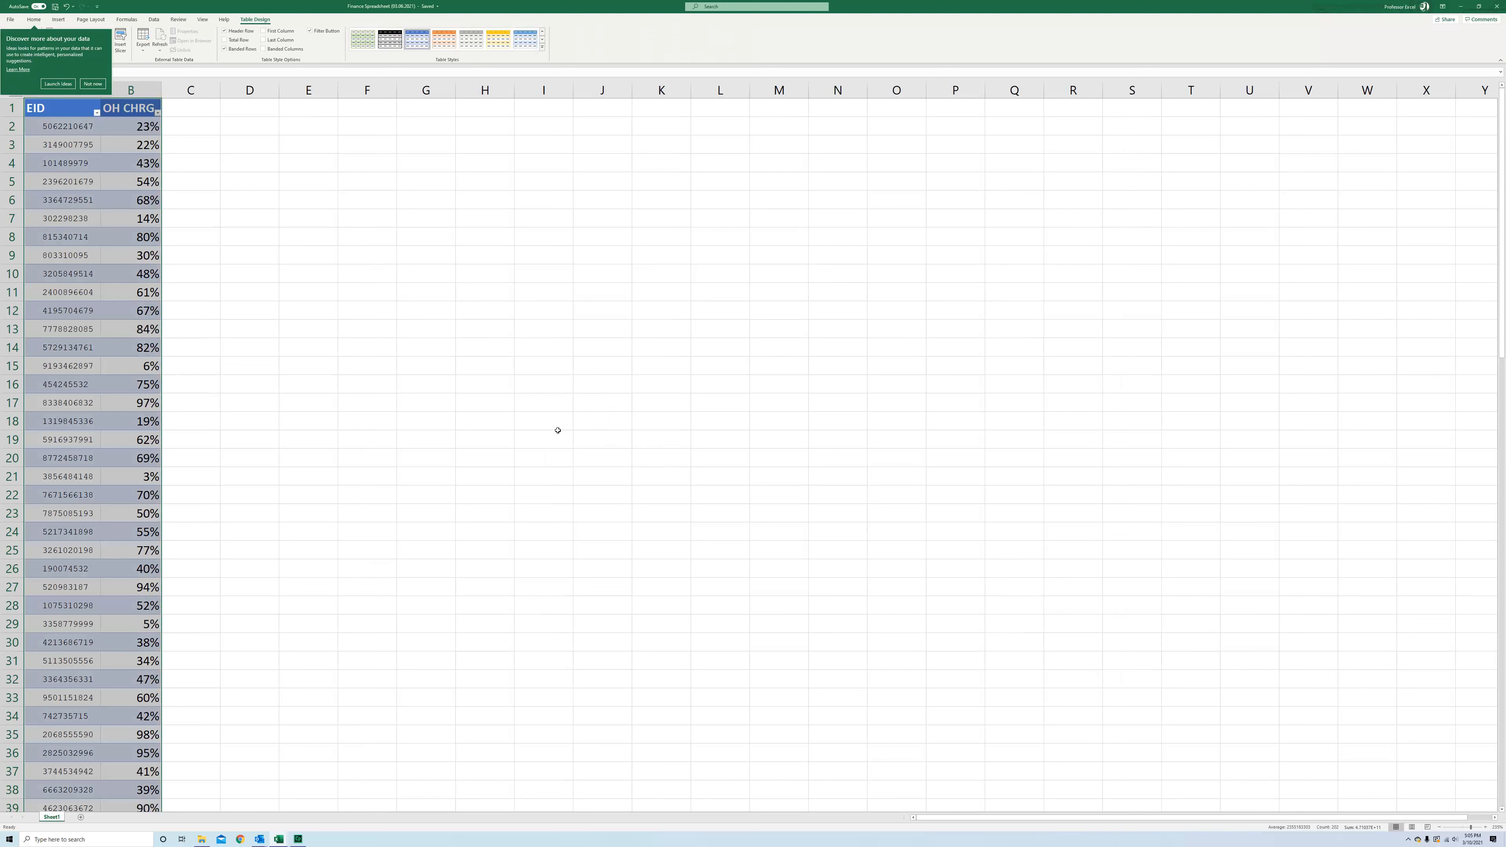
pyautogui.click(85, 87)
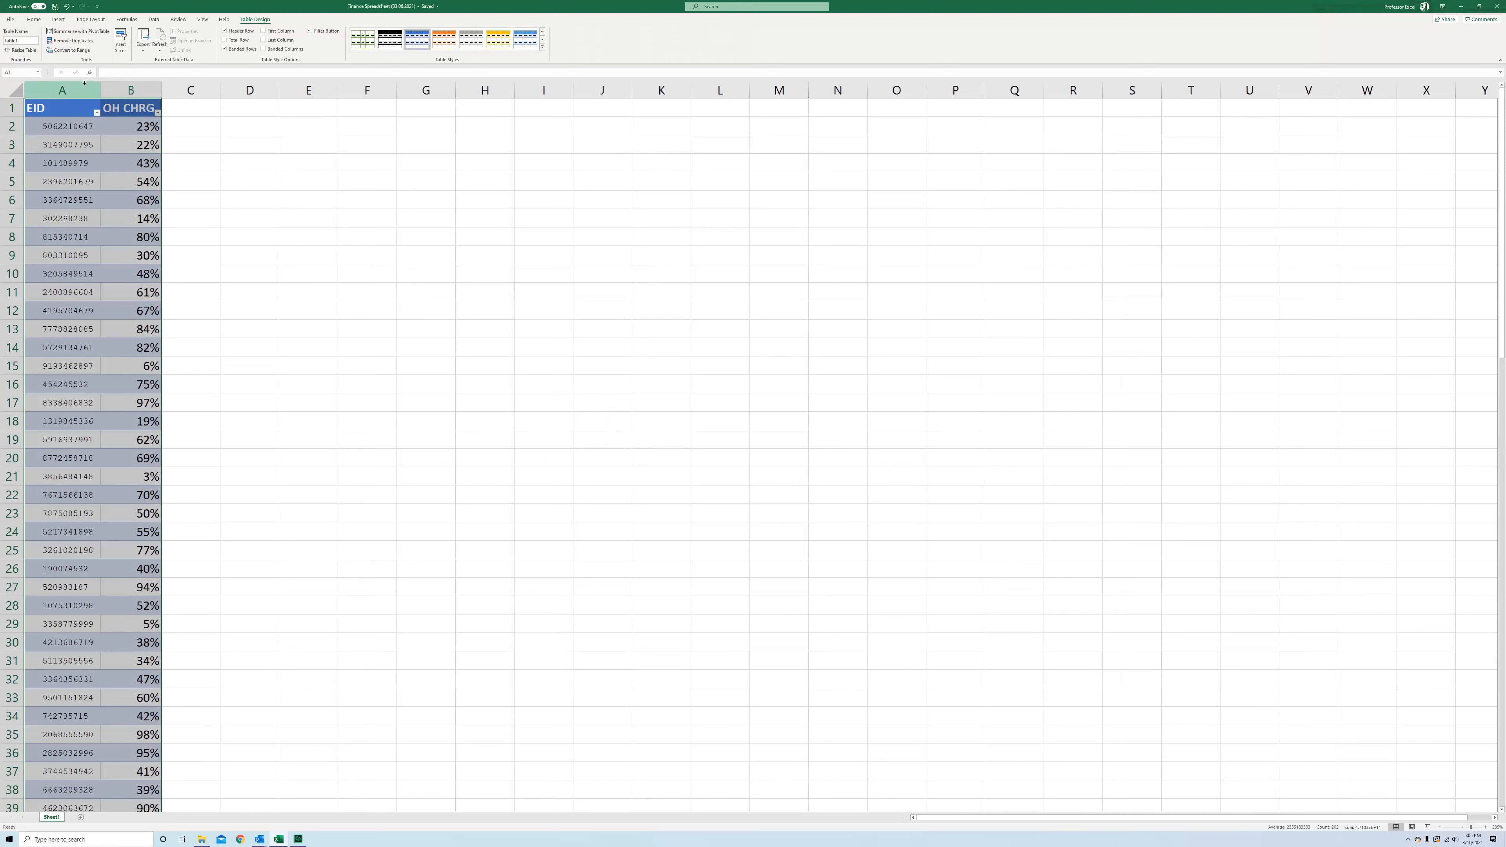
# Select the whole table and center-align its contents
pyautogui.click(45, 109)
pyautogui.click(145, 107)
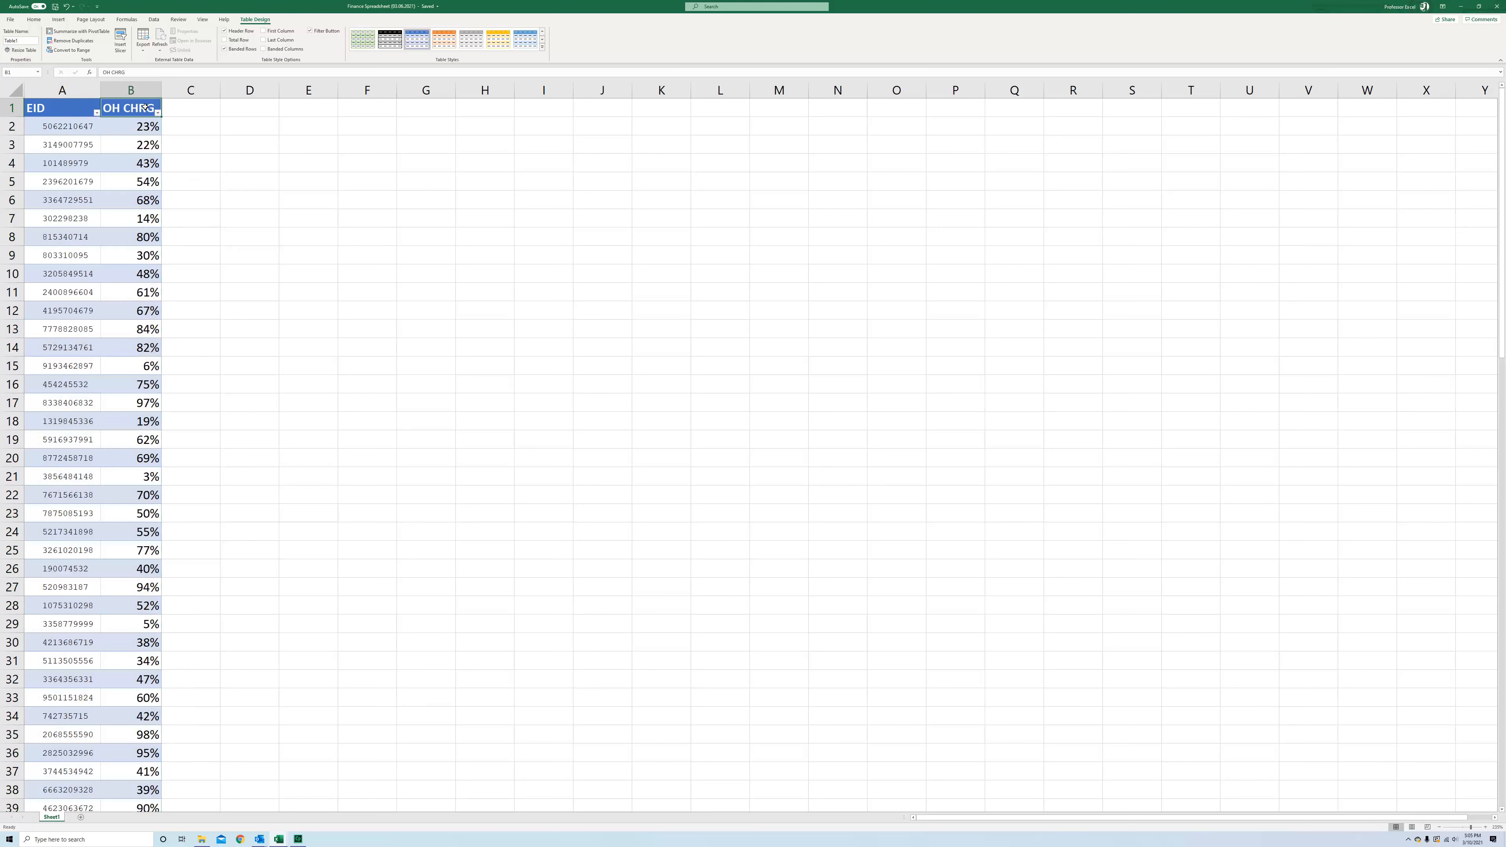
pyautogui.click(243, 134)
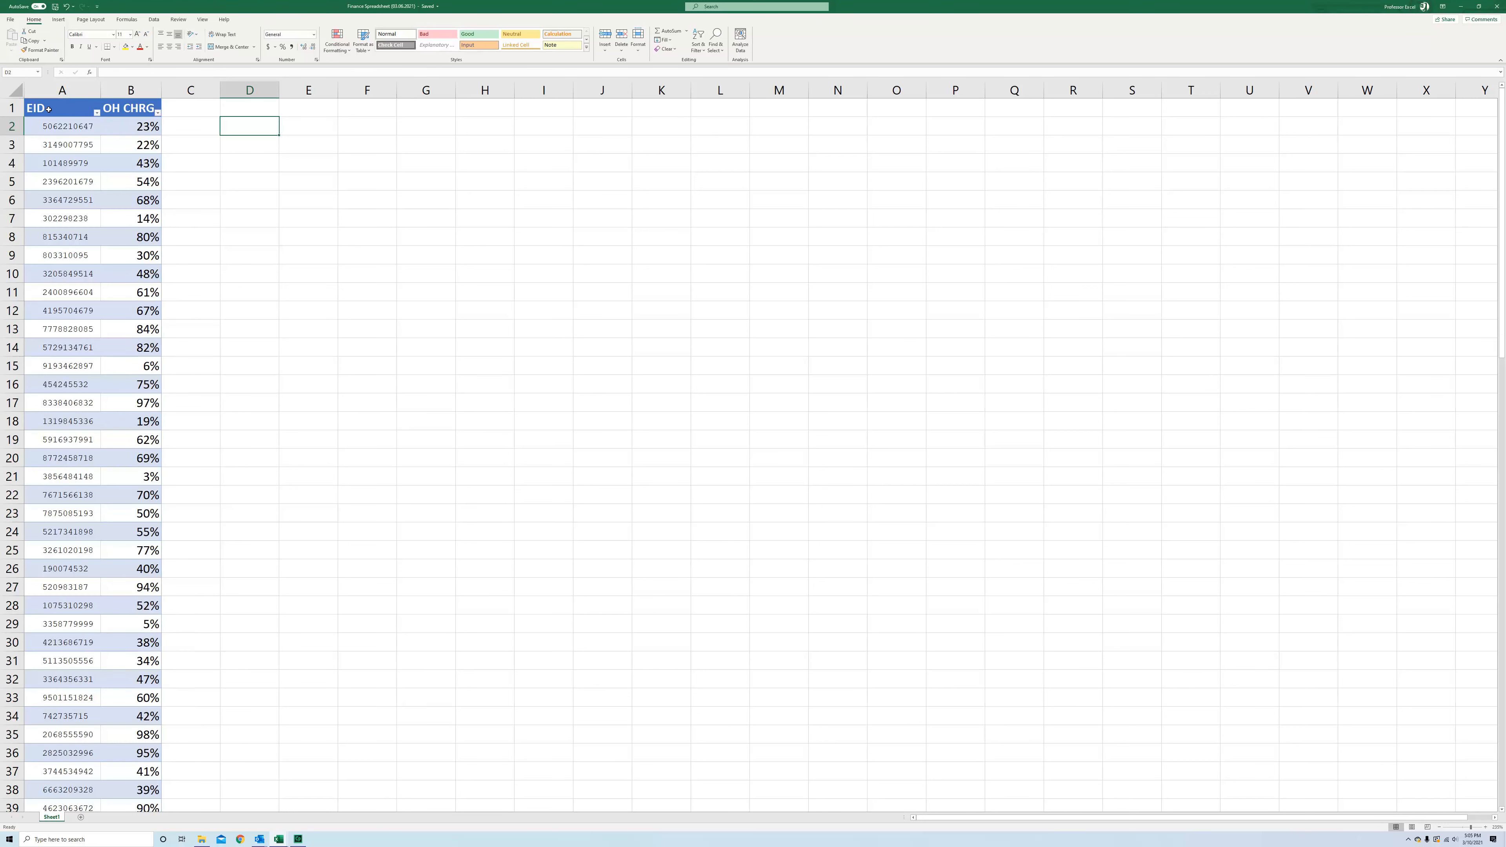
pyautogui.click(49, 109)
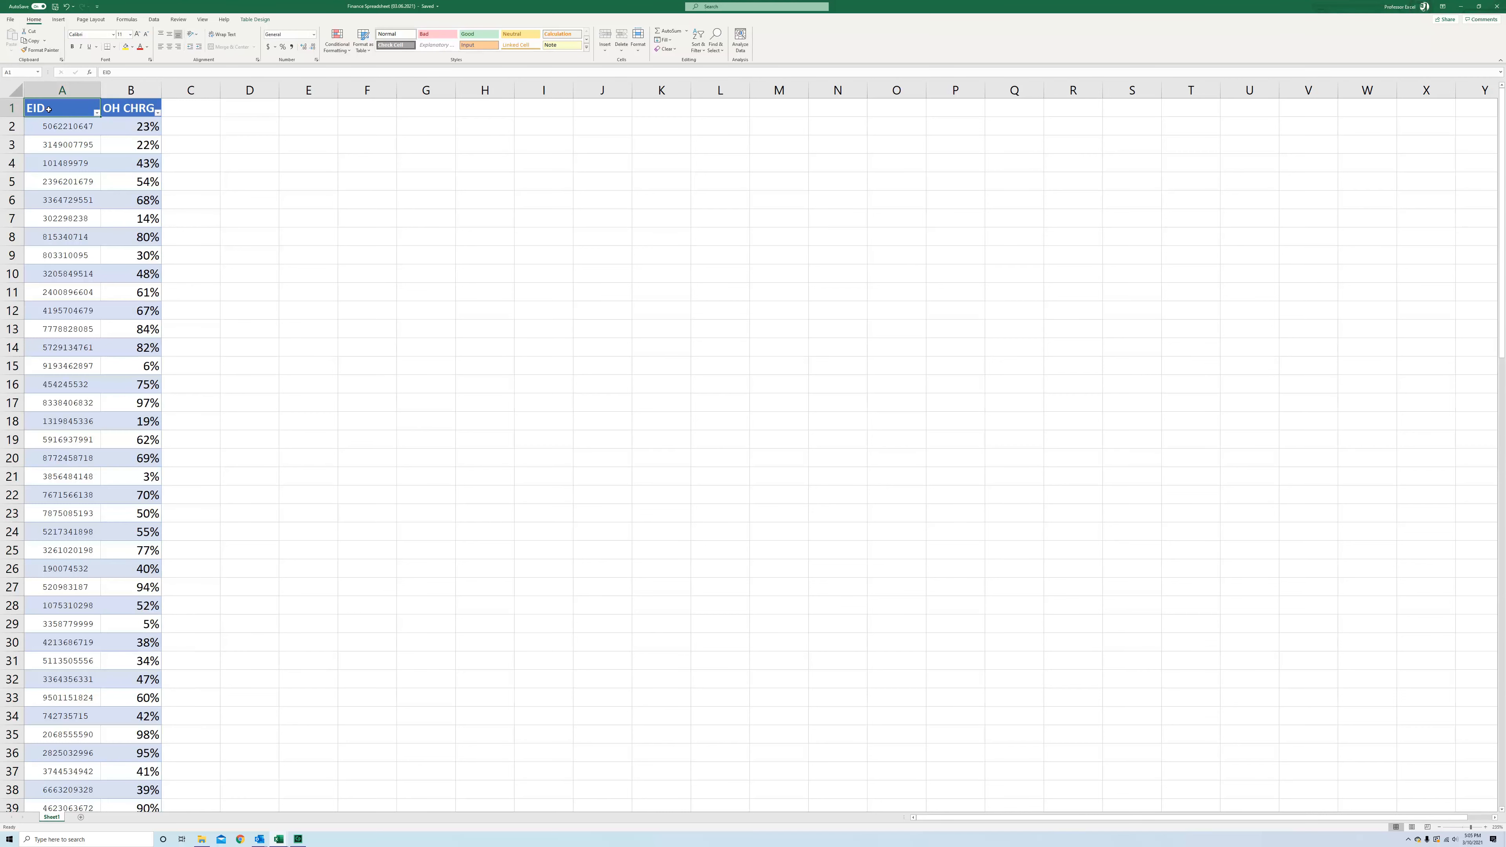
pyautogui.hotkey('ctrl', 'shift', 'Down')
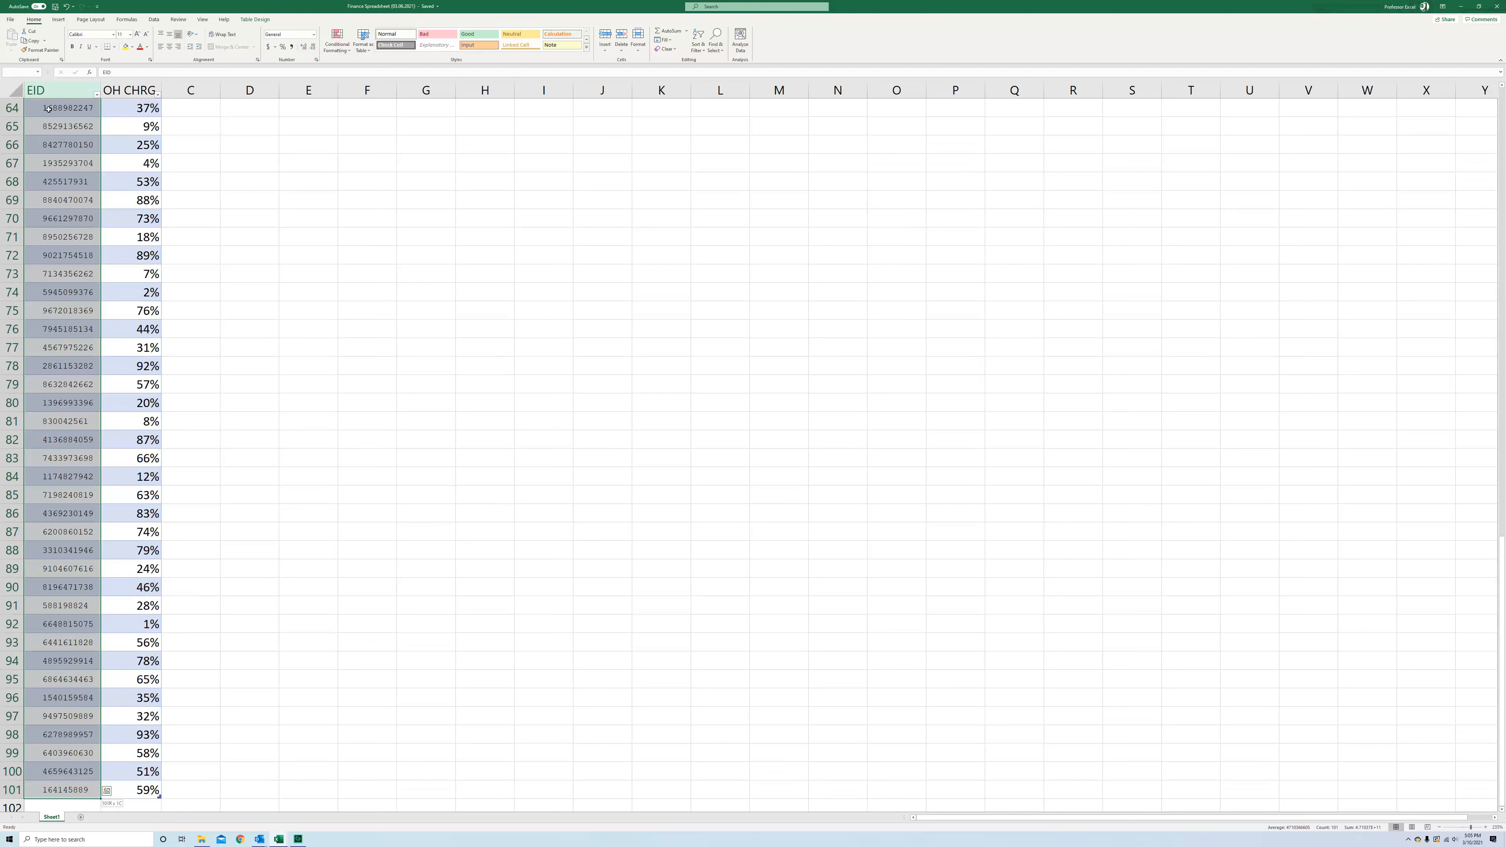
pyautogui.hotkey('shift', 'Right')
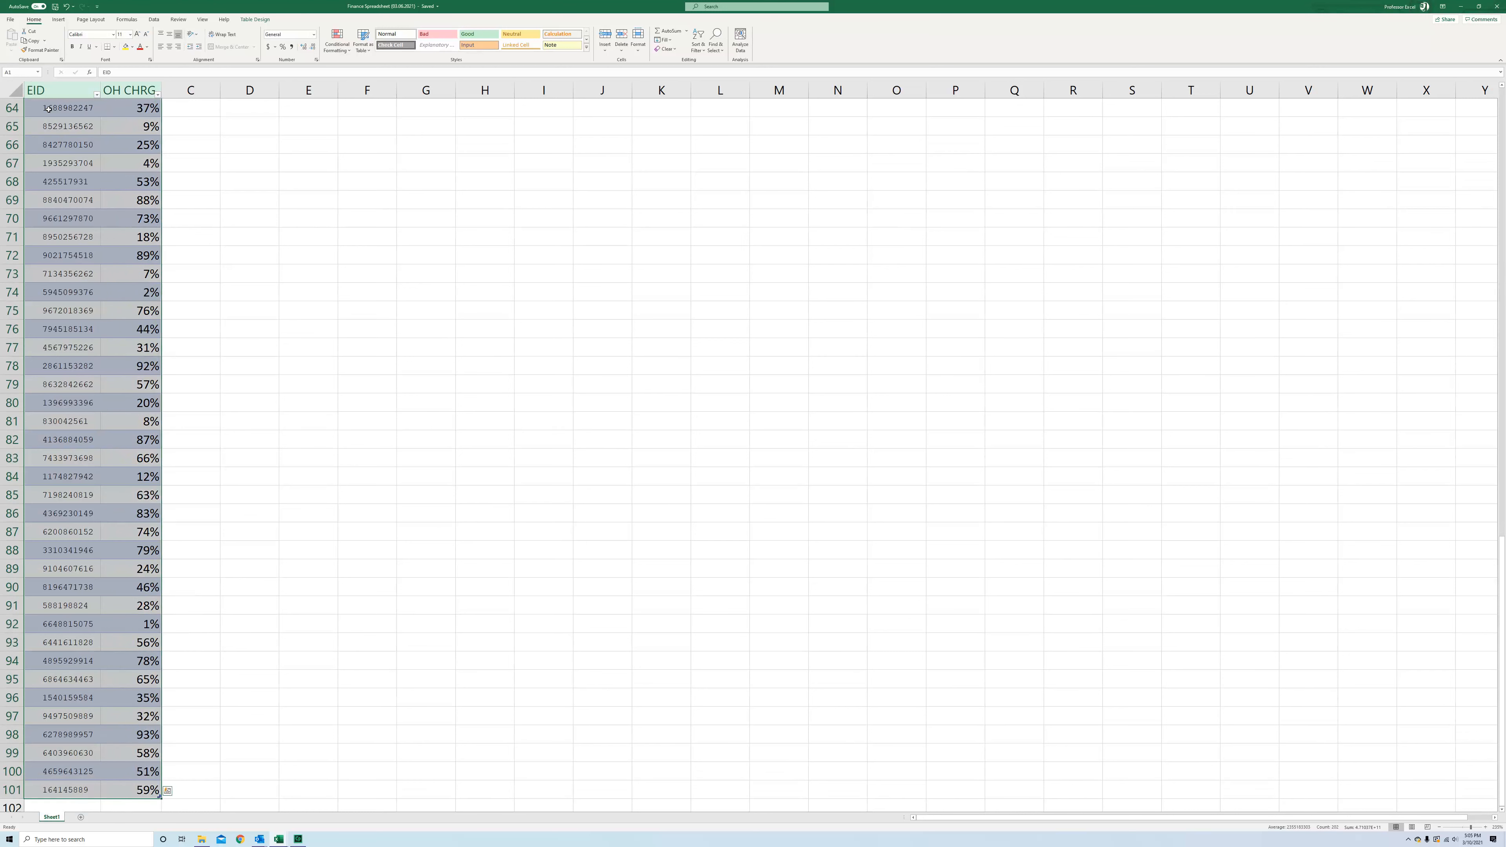
pyautogui.click(169, 47)
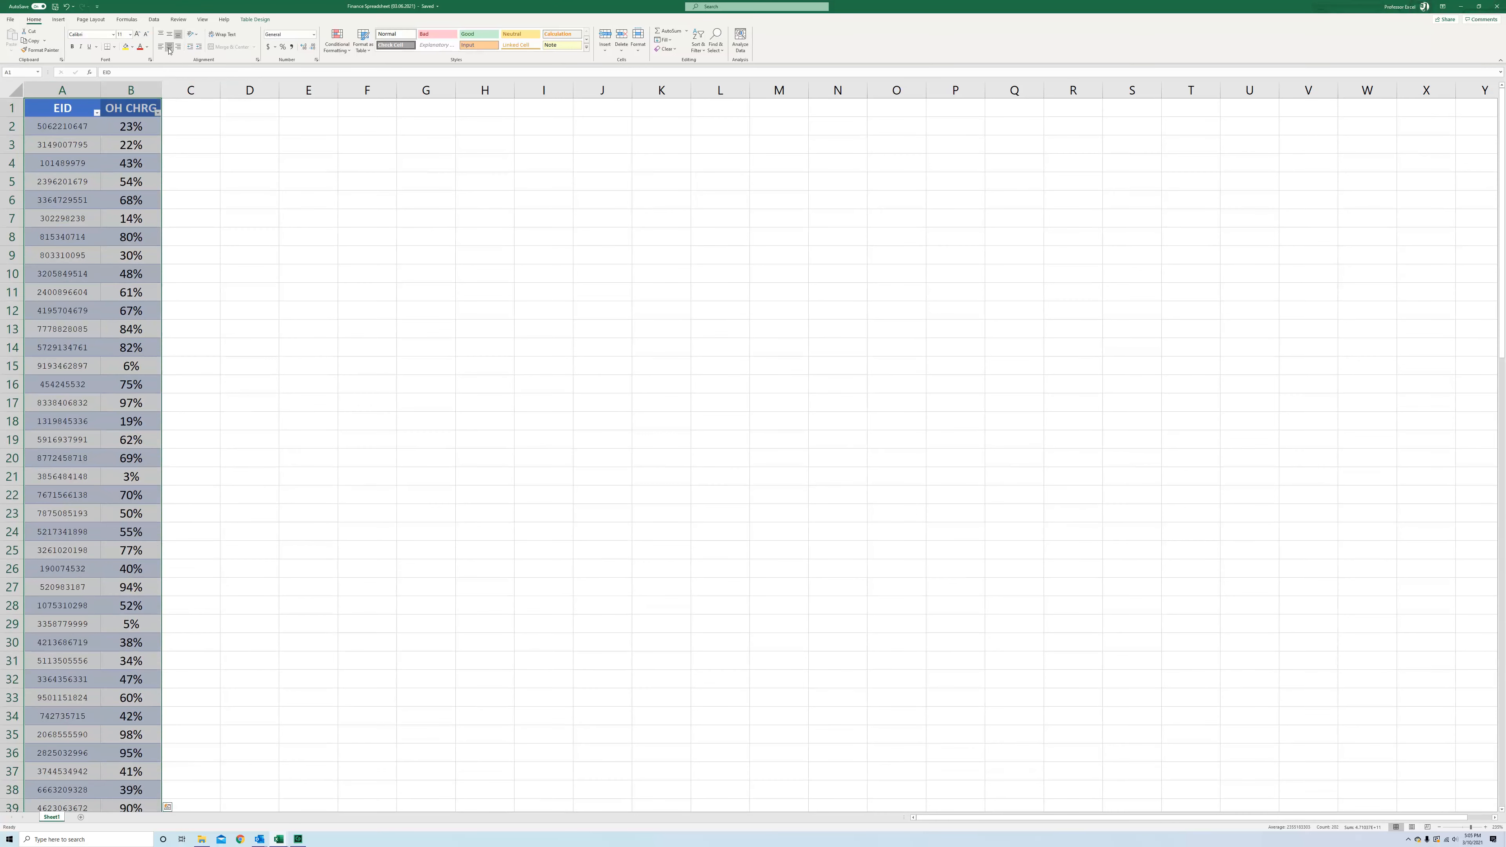
# Make the table text bold and set its font size to 12
pyautogui.click(73, 47)
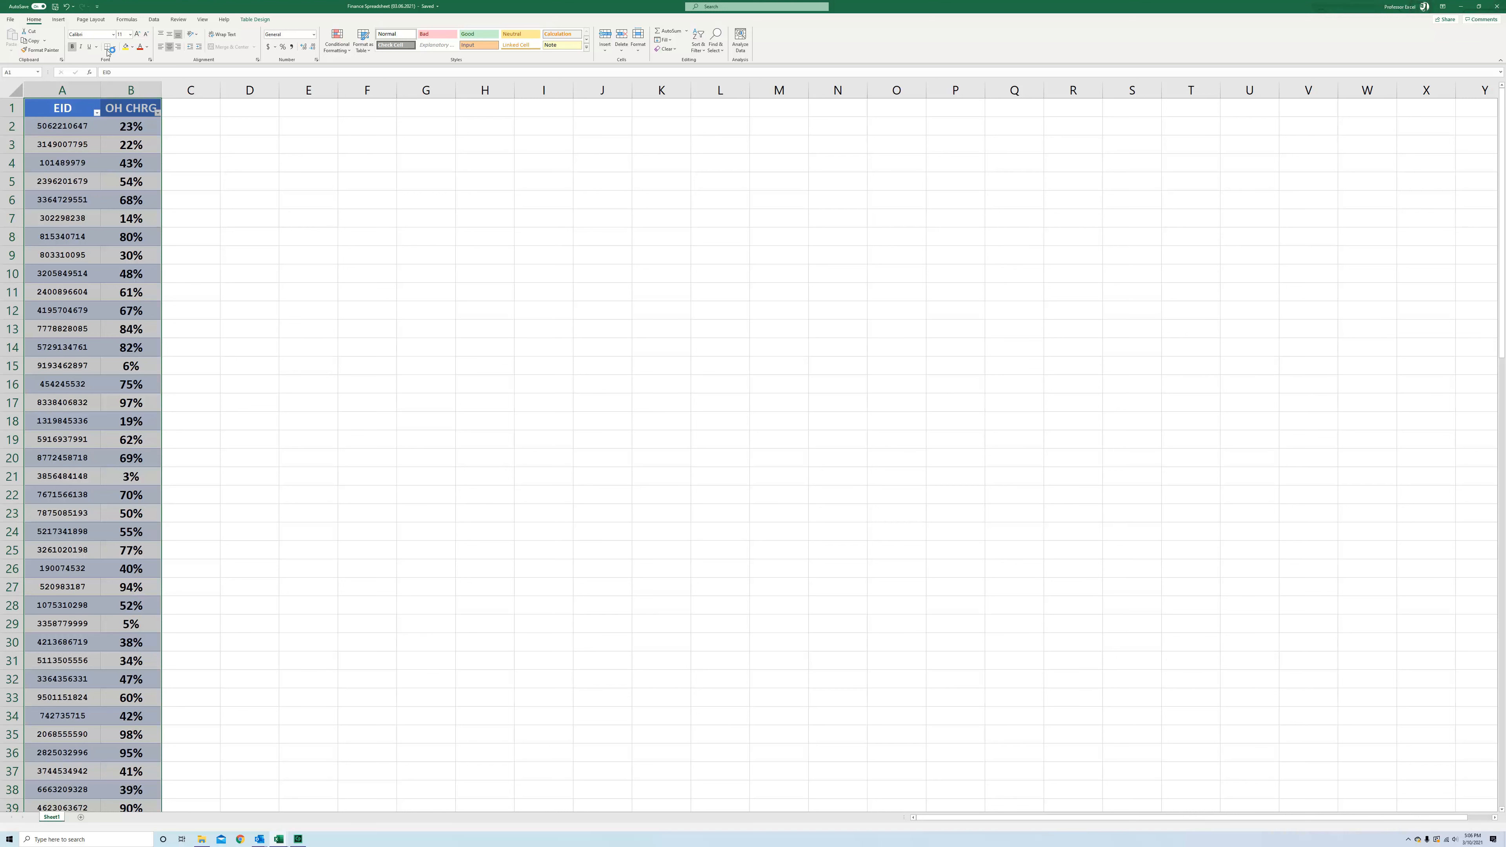
pyautogui.click(97, 36)
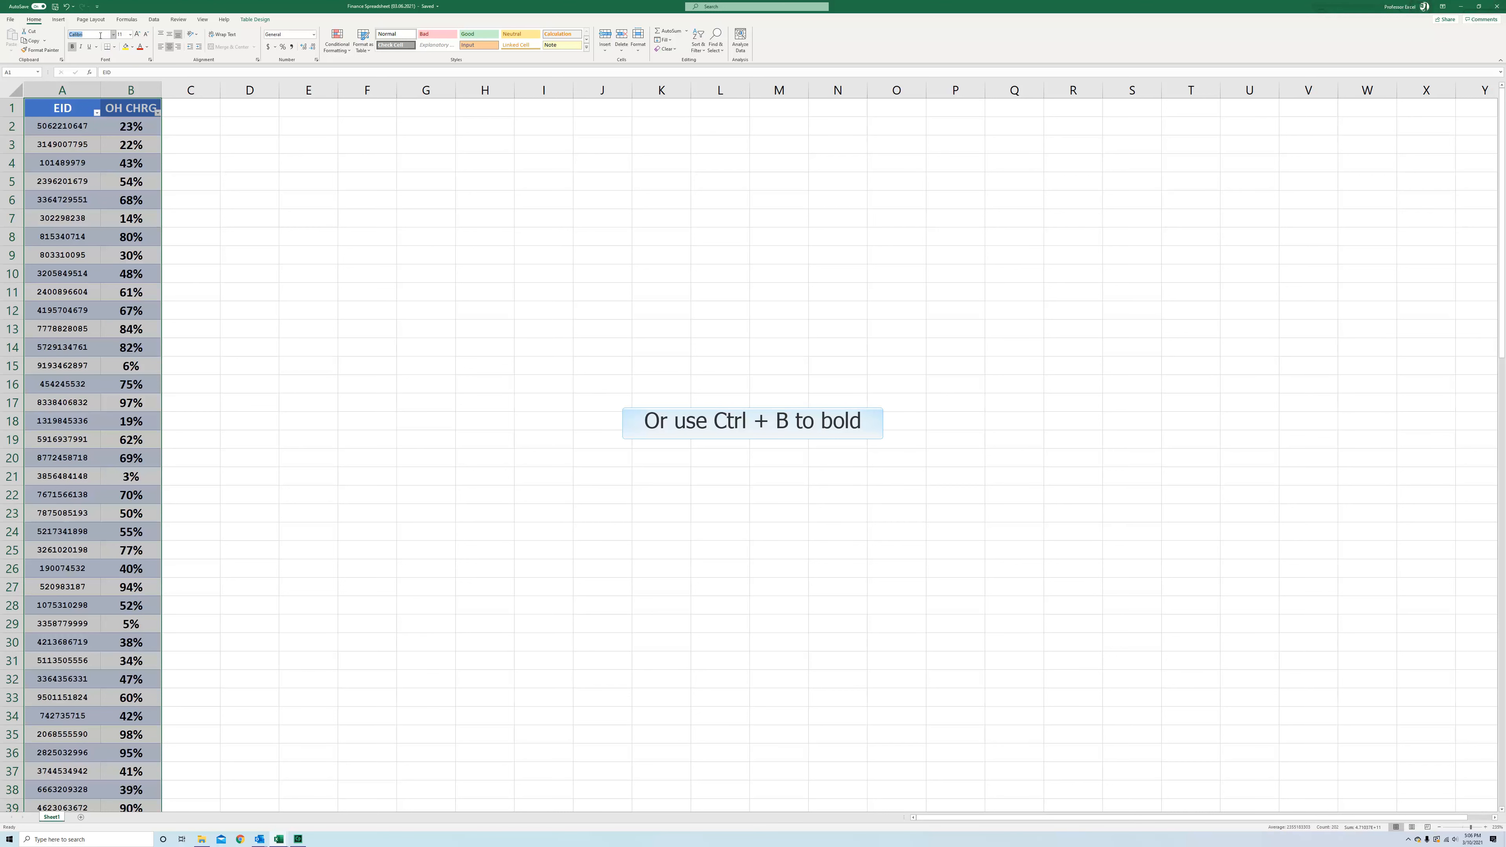
pyautogui.press('Return')
pyautogui.click(120, 33)
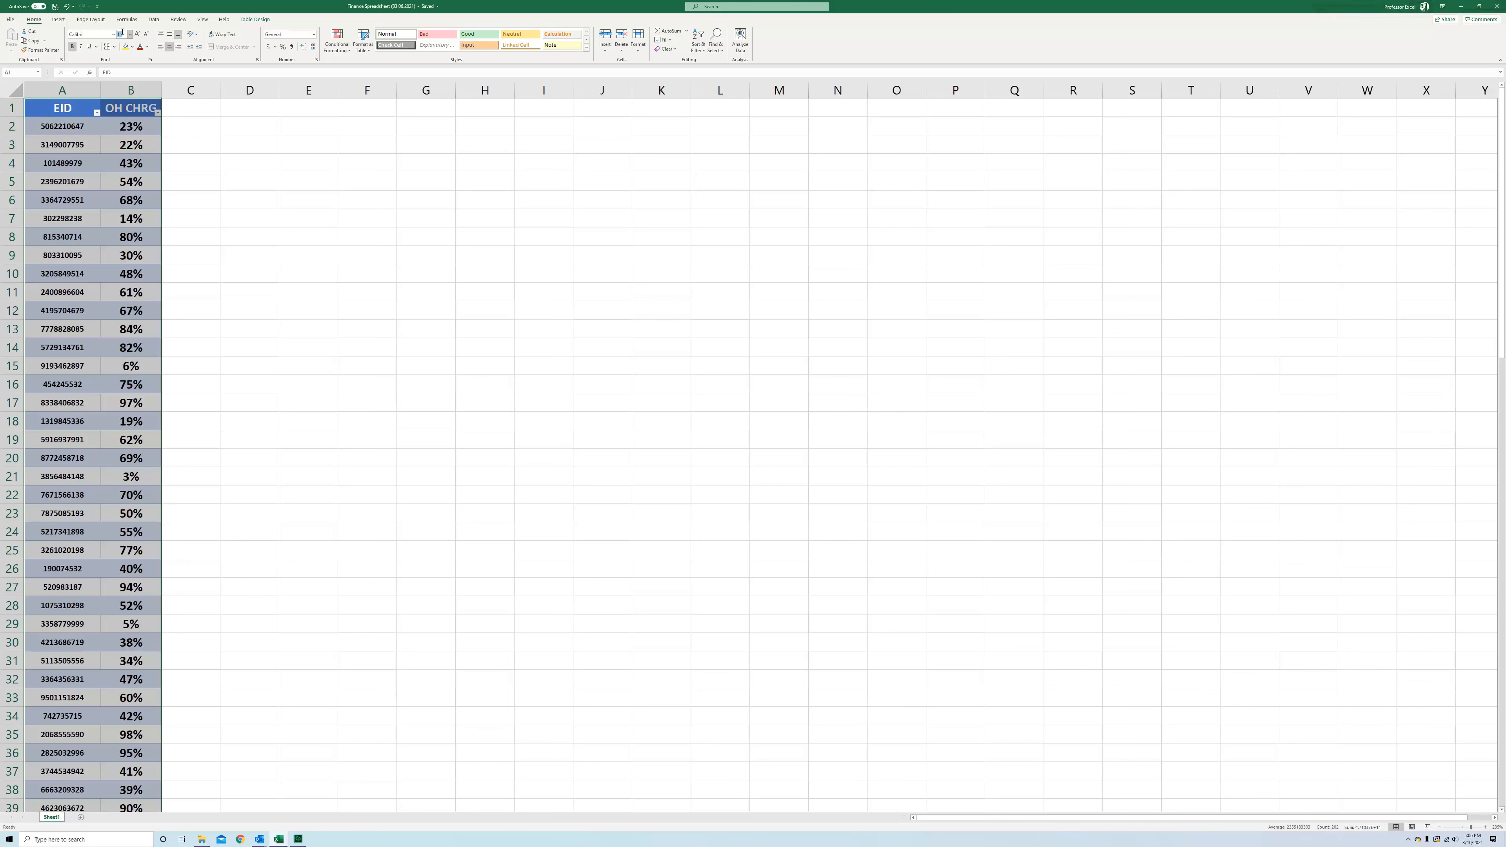
pyautogui.write('12')
pyautogui.press('Return')
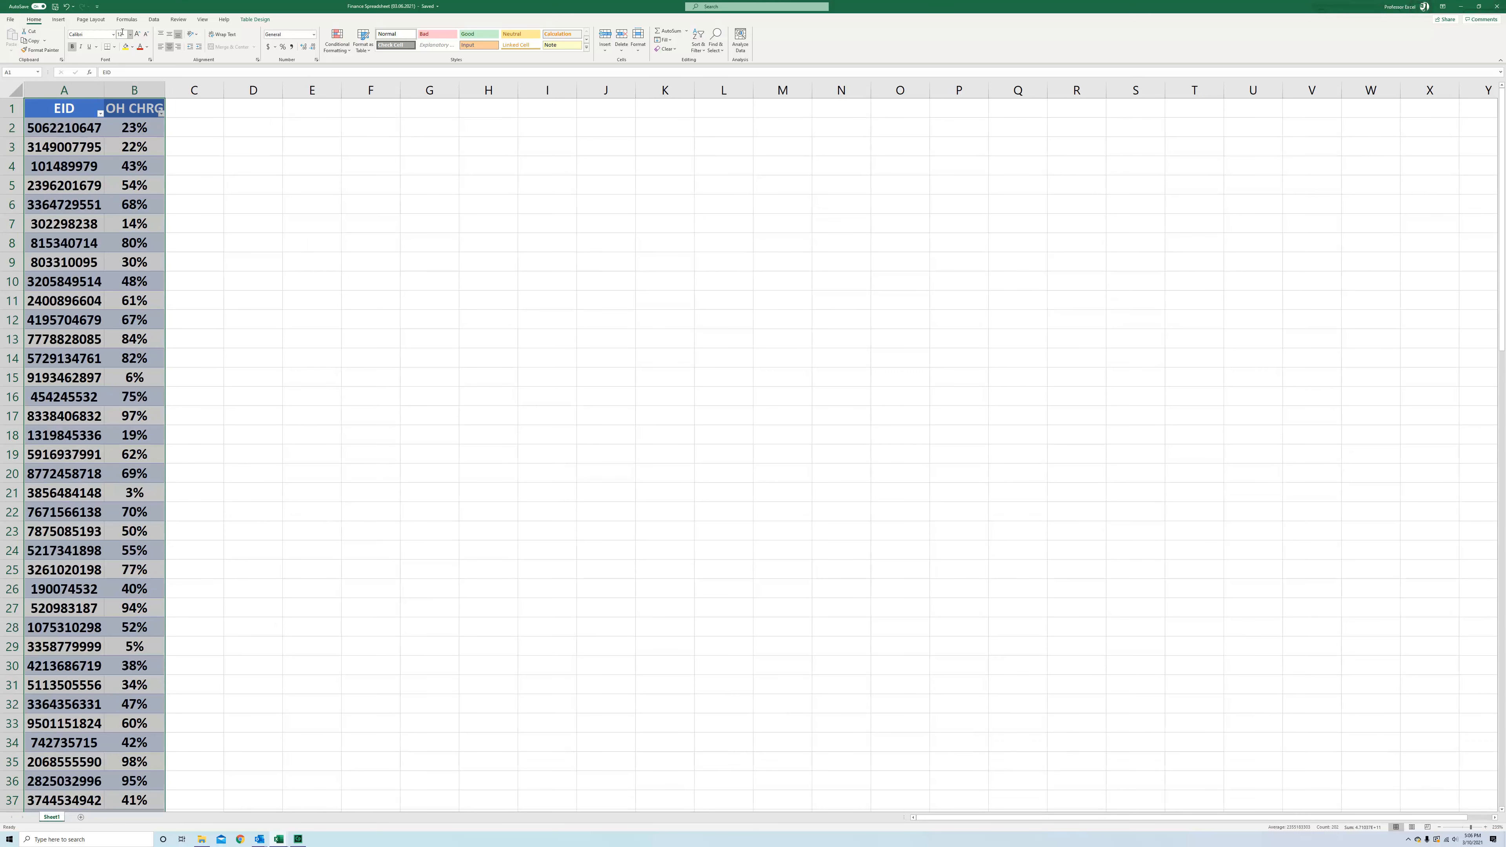
# Widen columns A and B to fit their contents
pyautogui.click(181, 144)
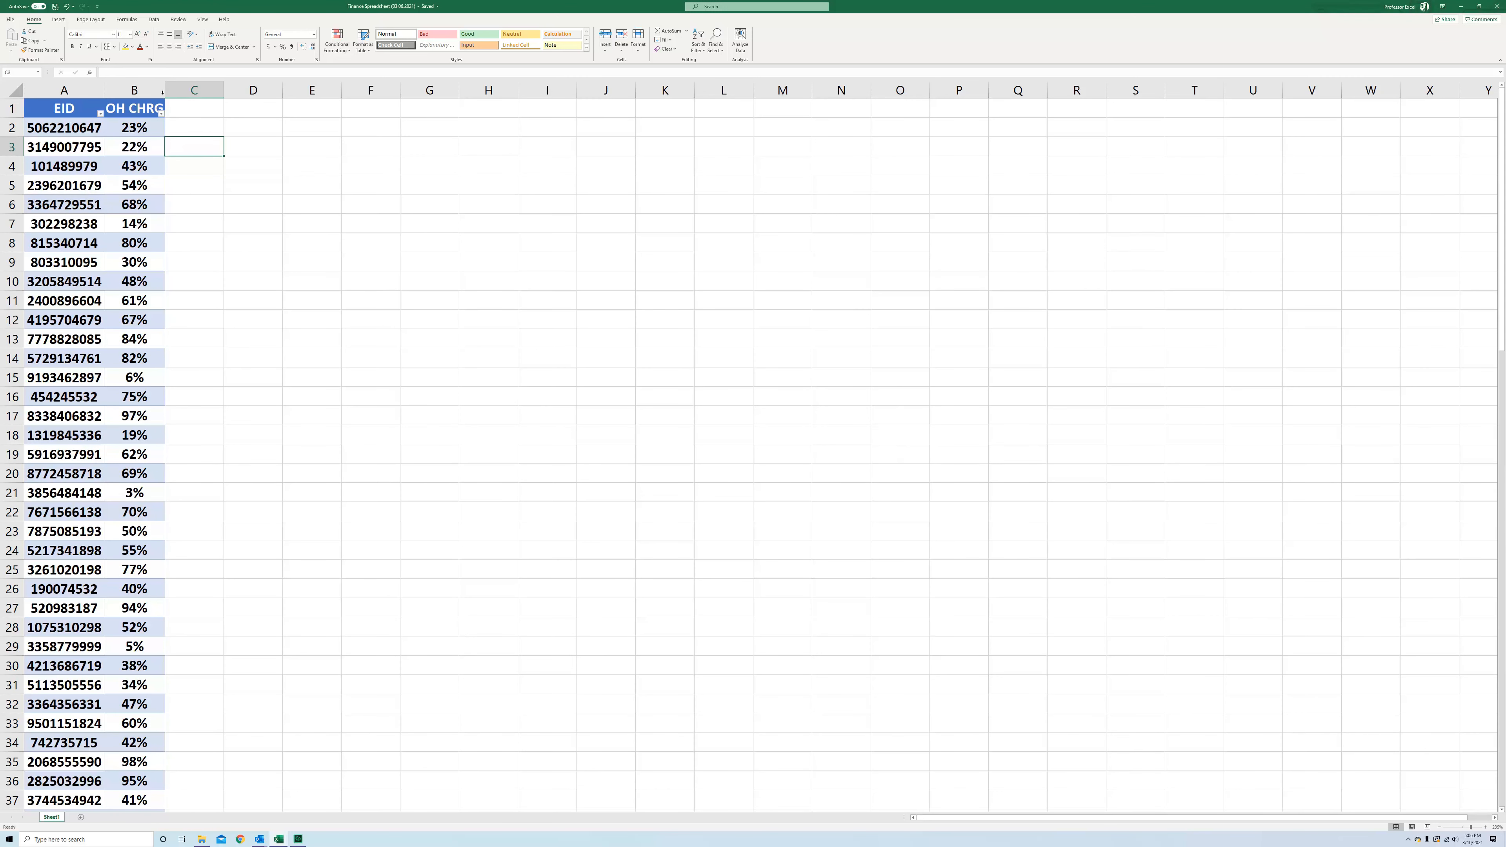
pyautogui.doubleClick(165, 94)
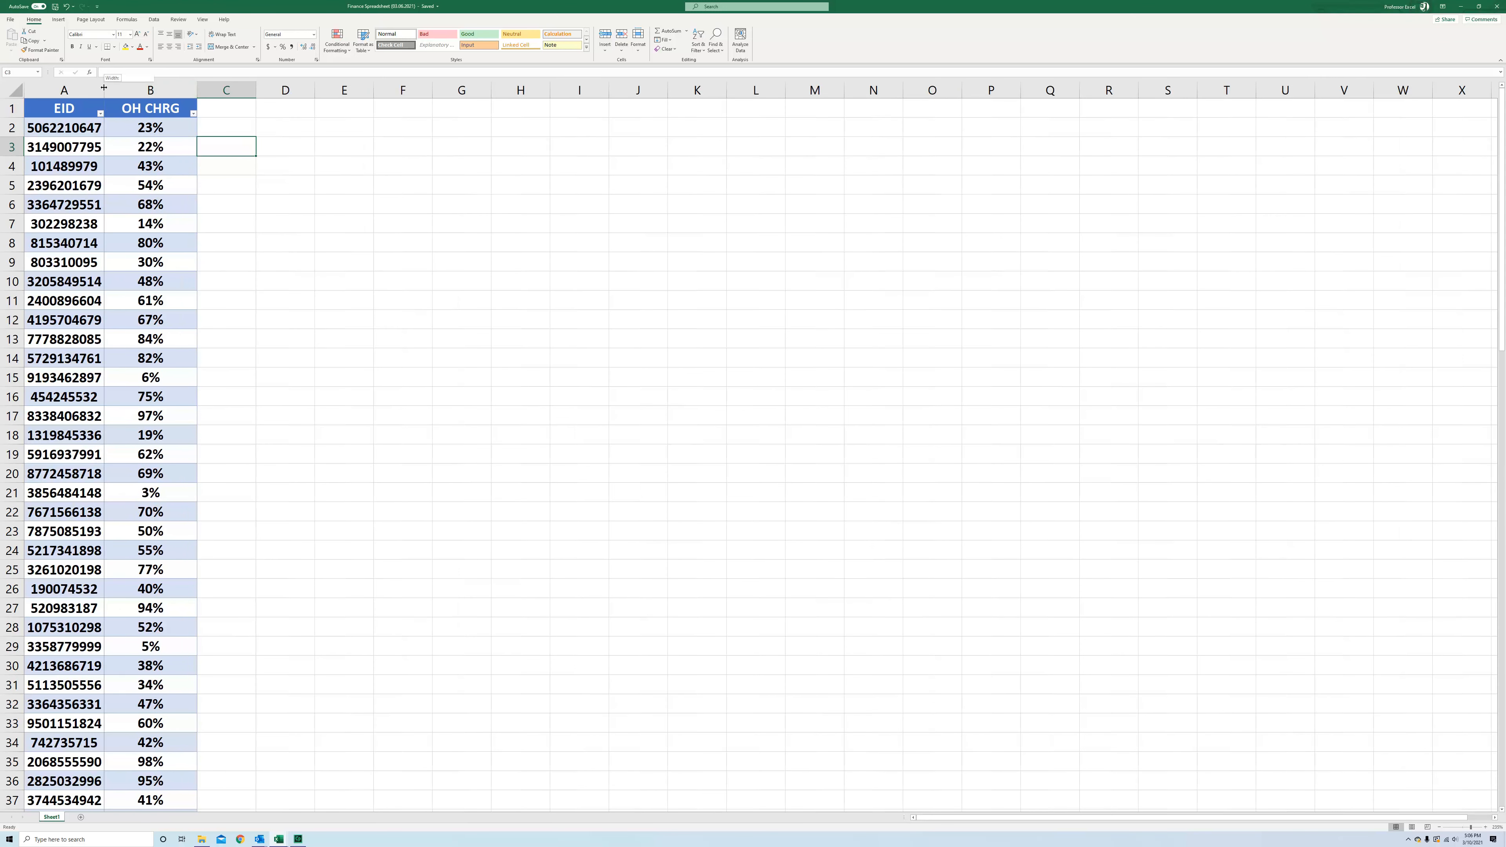
pyautogui.moveTo(104, 87); pyautogui.dragTo(110, 87)
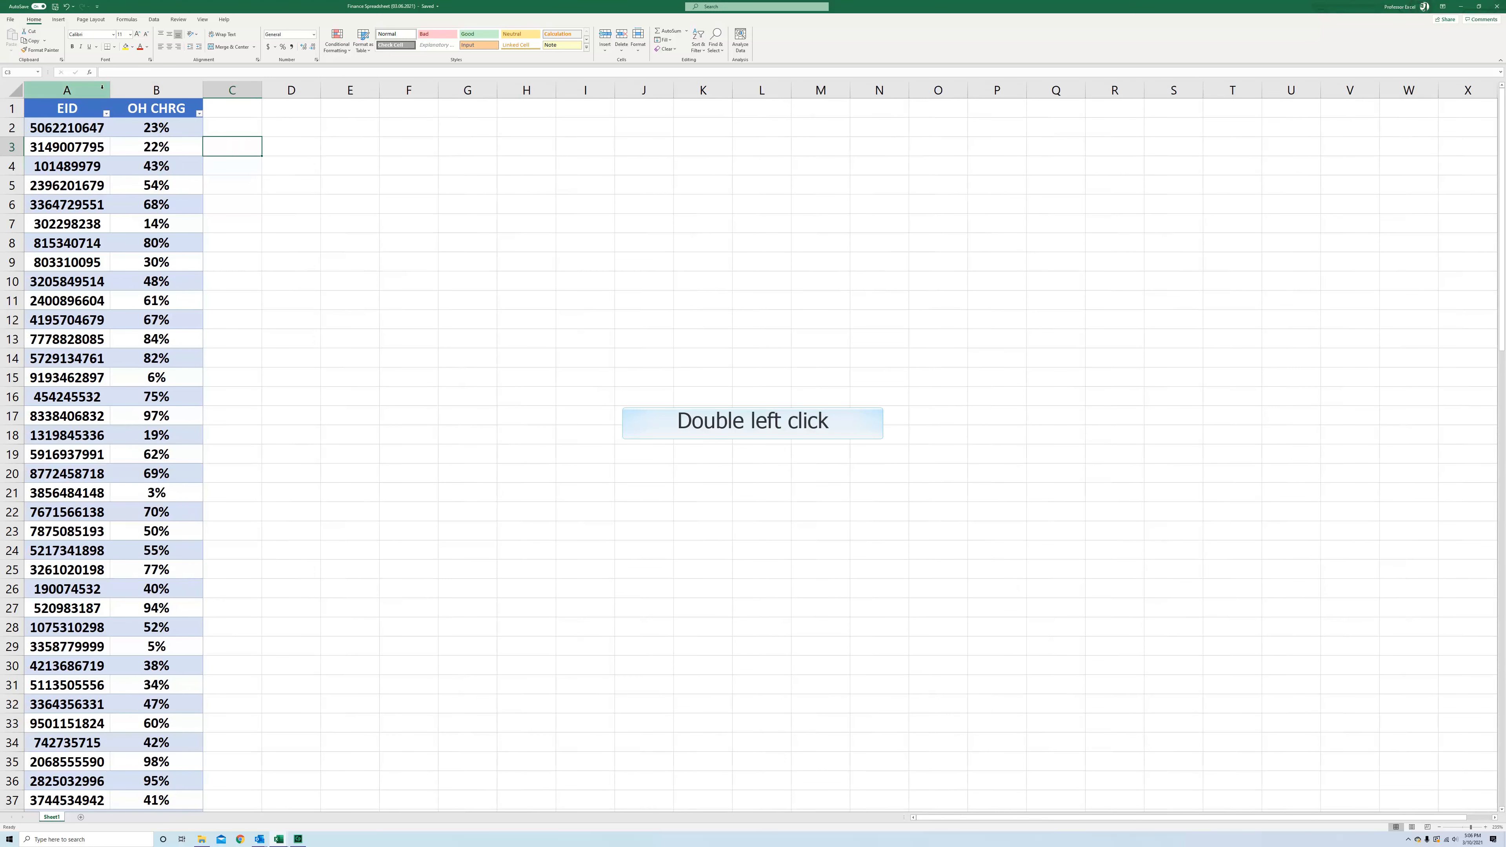
# Set the widths of columns A and B to 15
pyautogui.click(103, 91)
pyautogui.rightClick(103, 91)
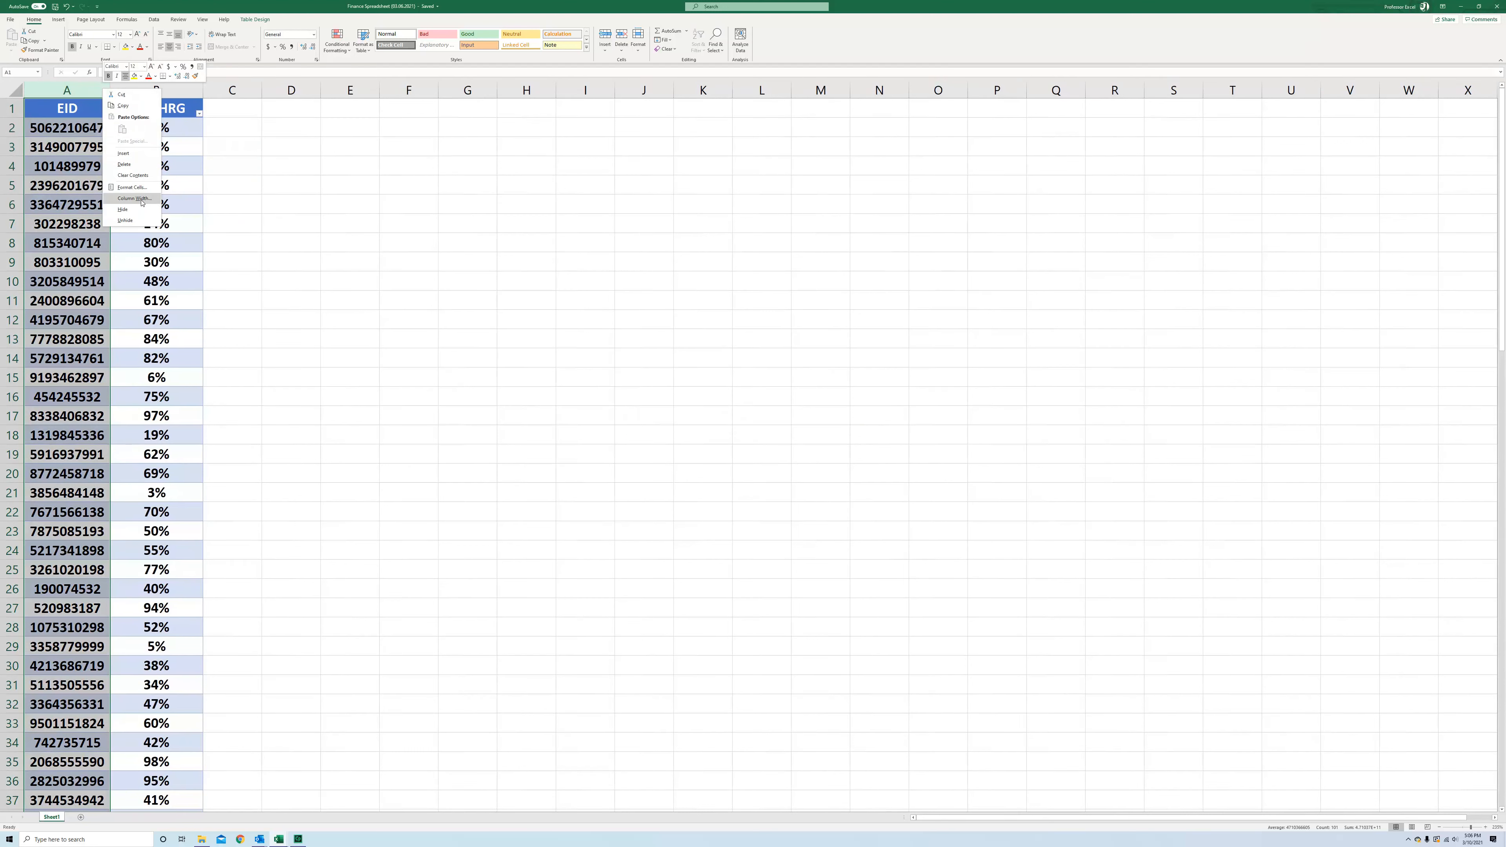
pyautogui.click(121, 157)
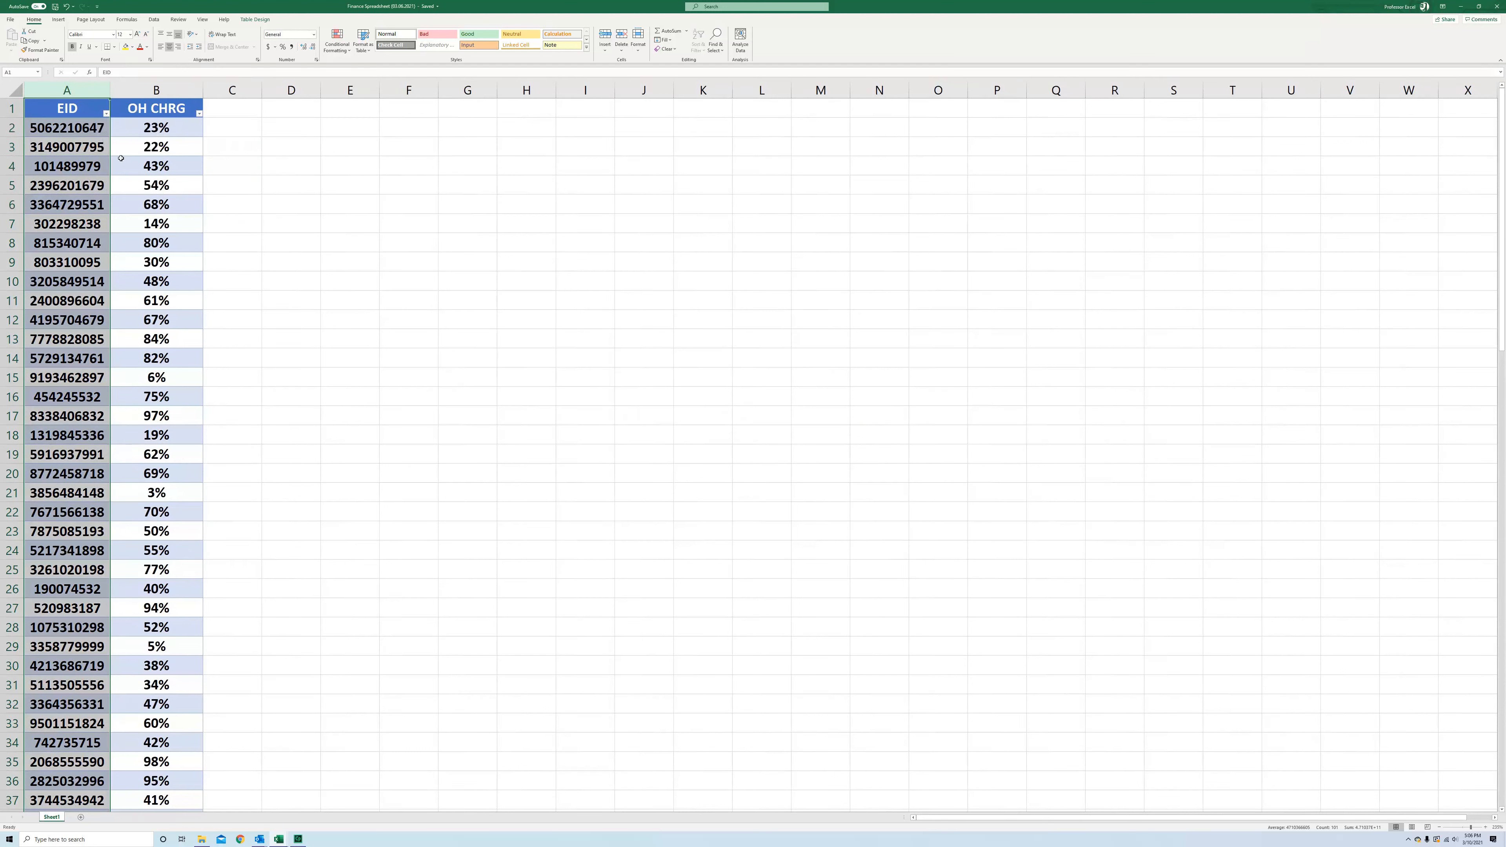
pyautogui.rightClick(59, 100)
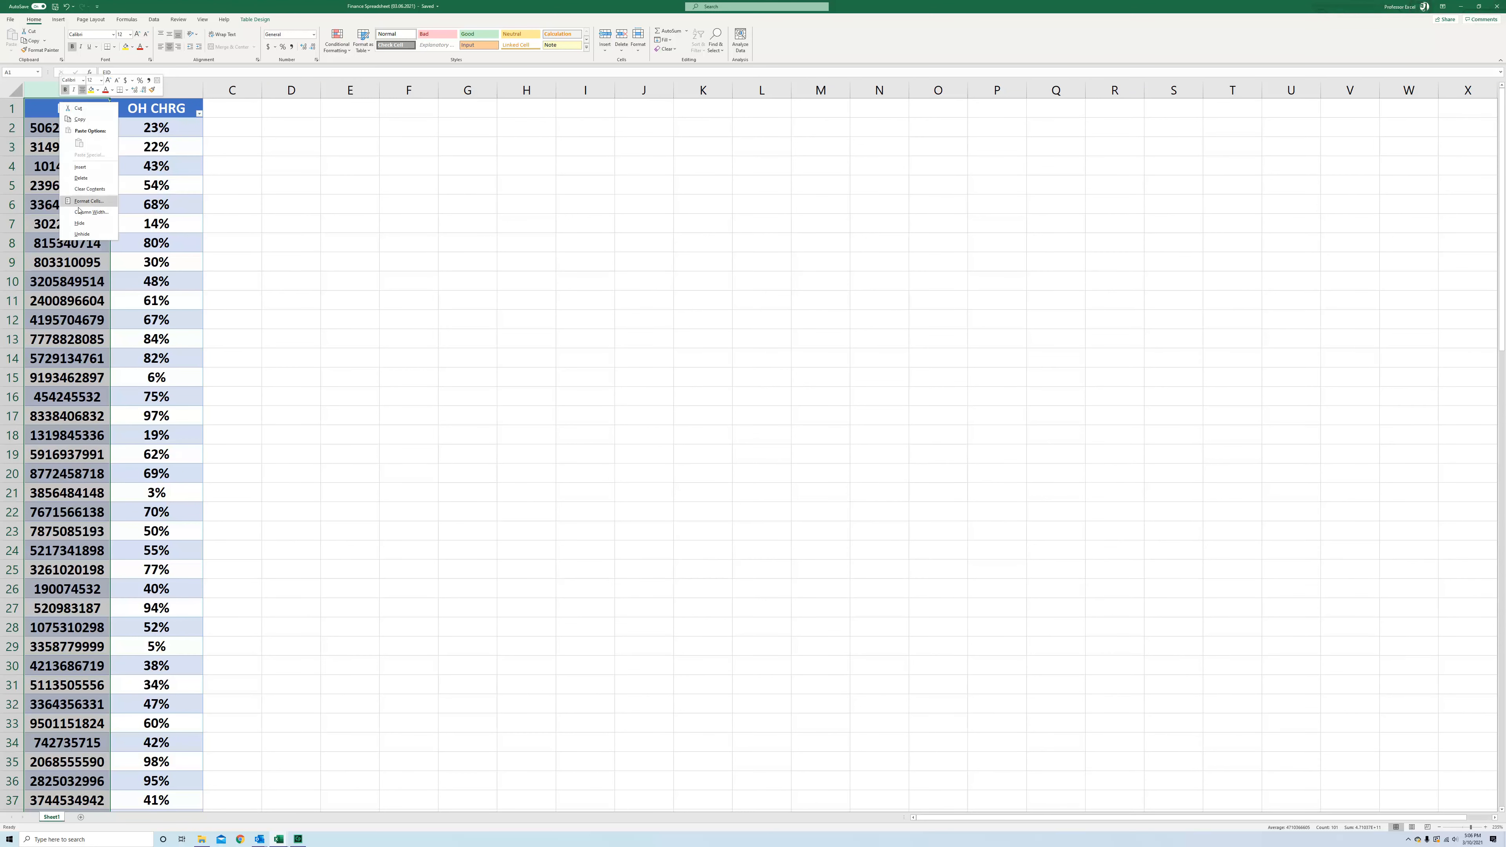
pyautogui.click(96, 223)
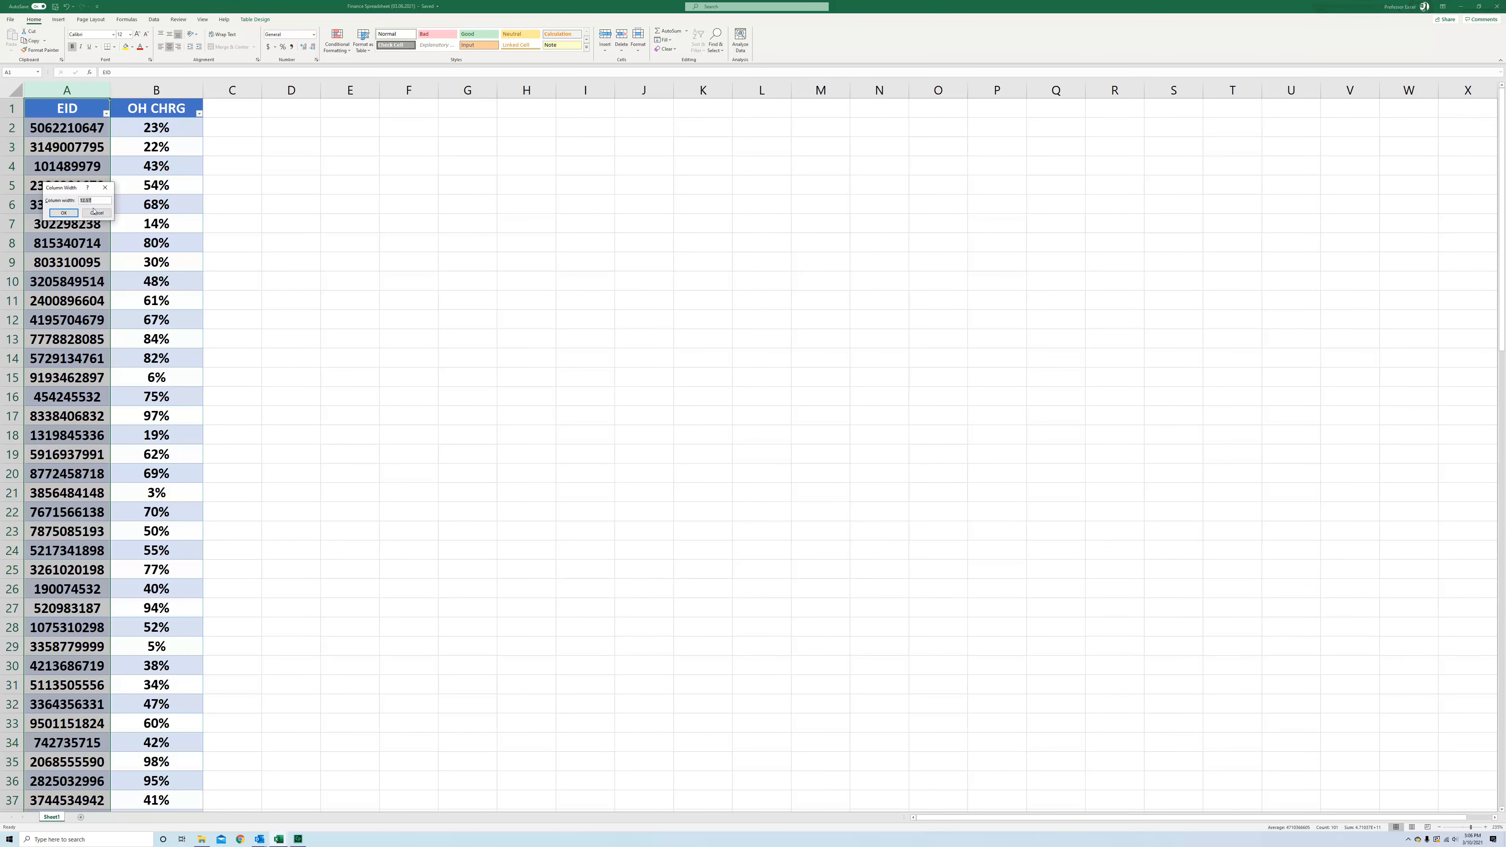
pyautogui.write('15')
pyautogui.click(63, 213)
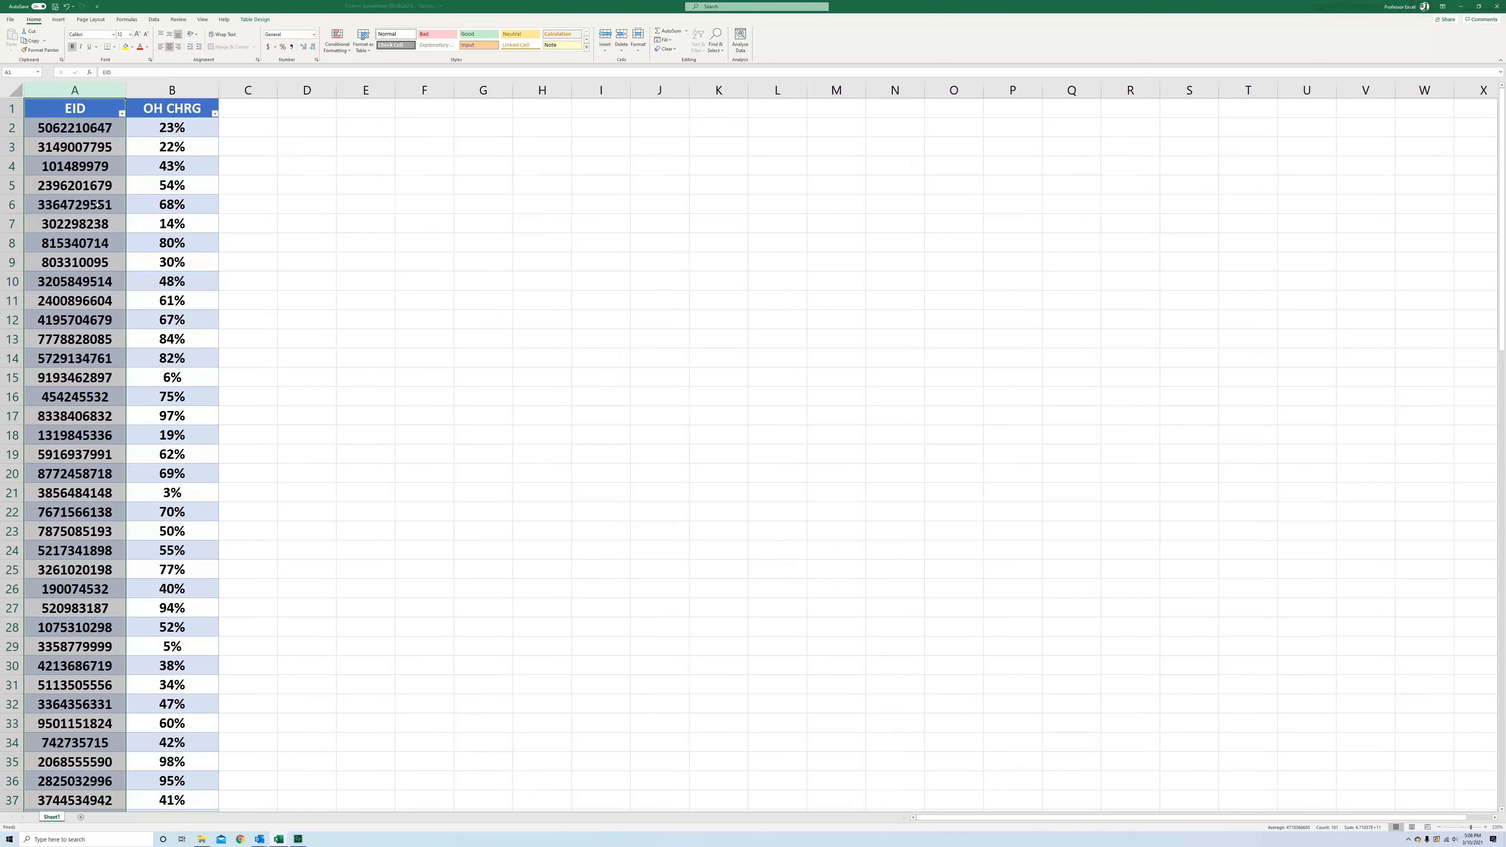
pyautogui.click(171, 90)
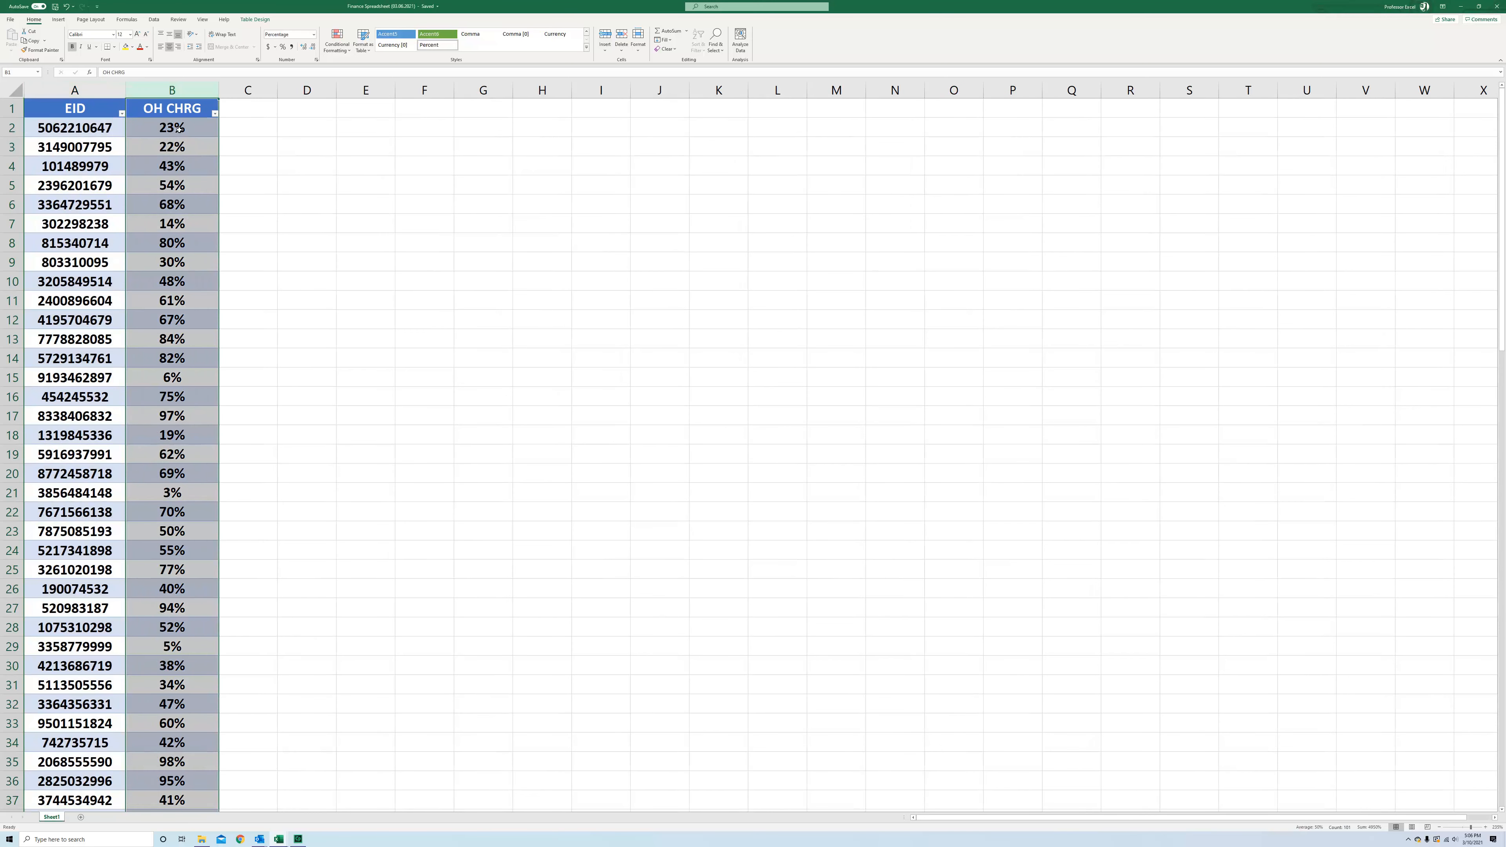
pyautogui.rightClick(180, 132)
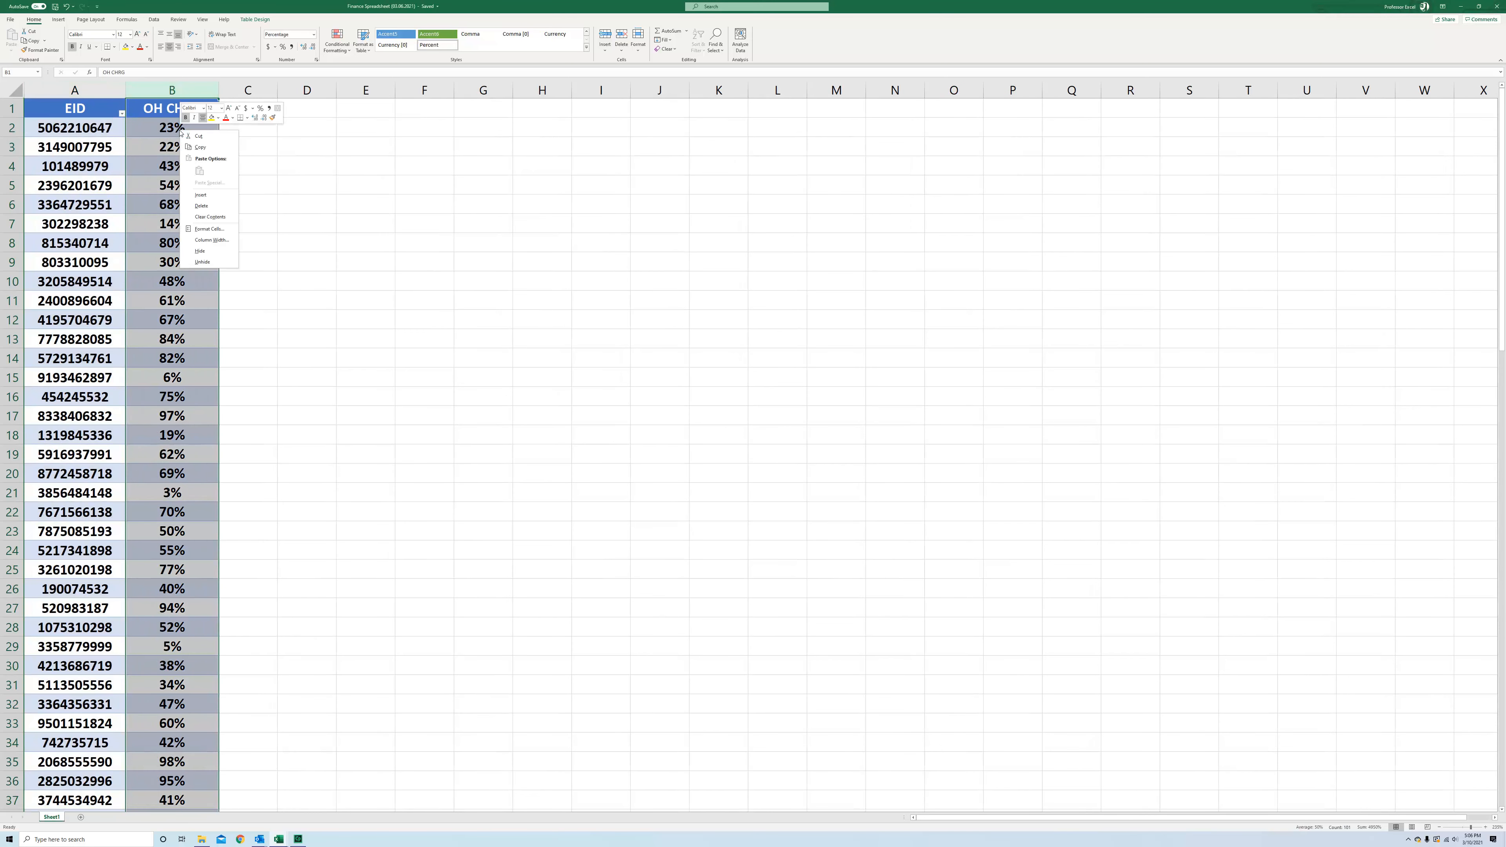
pyautogui.click(209, 240)
pyautogui.write('15')
pyautogui.press('Return')
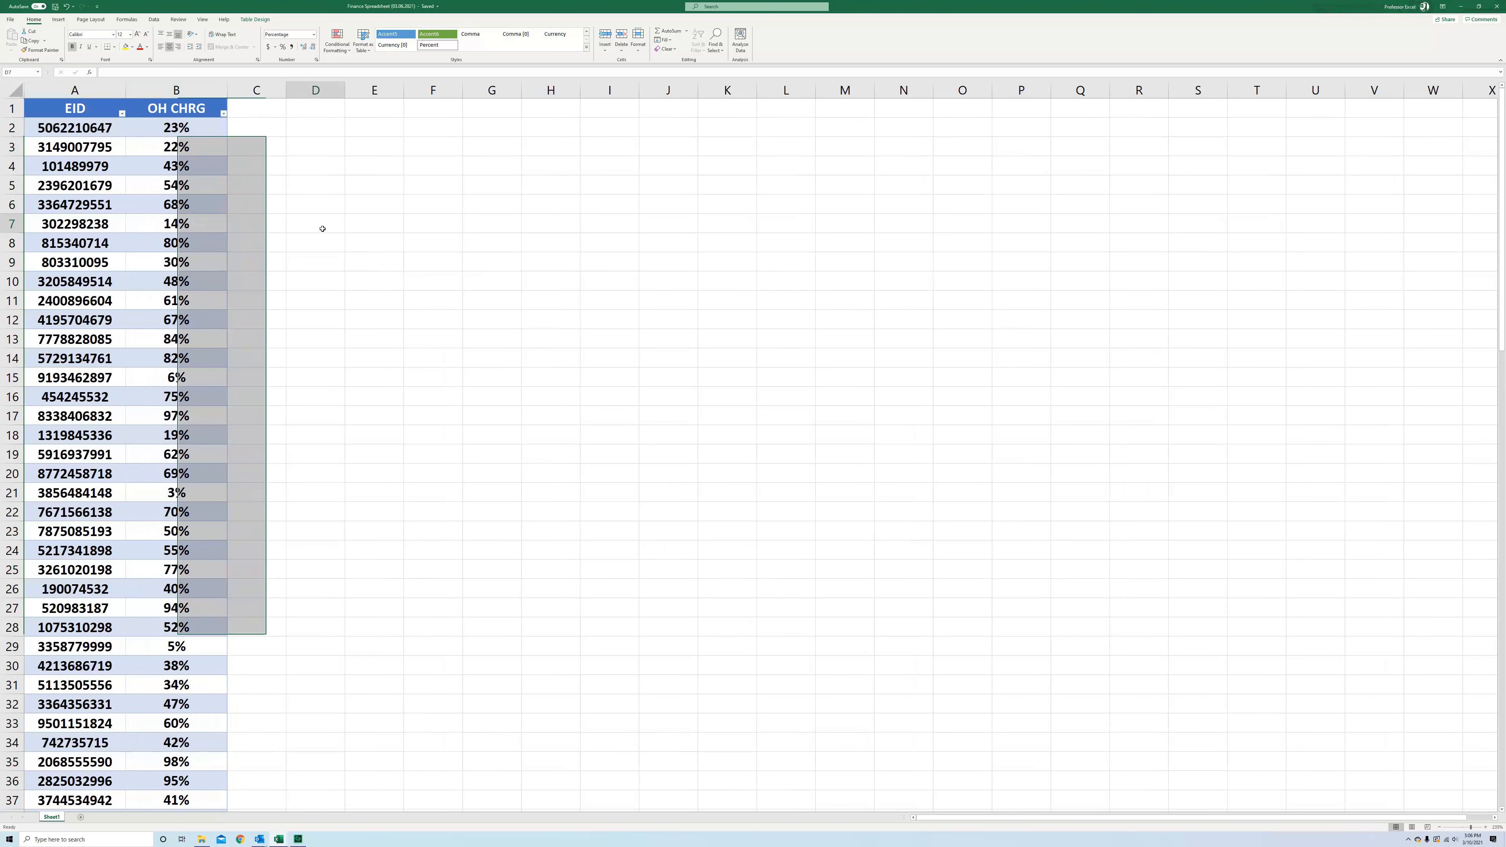
pyautogui.click(322, 228)
pyautogui.click(18, 145)
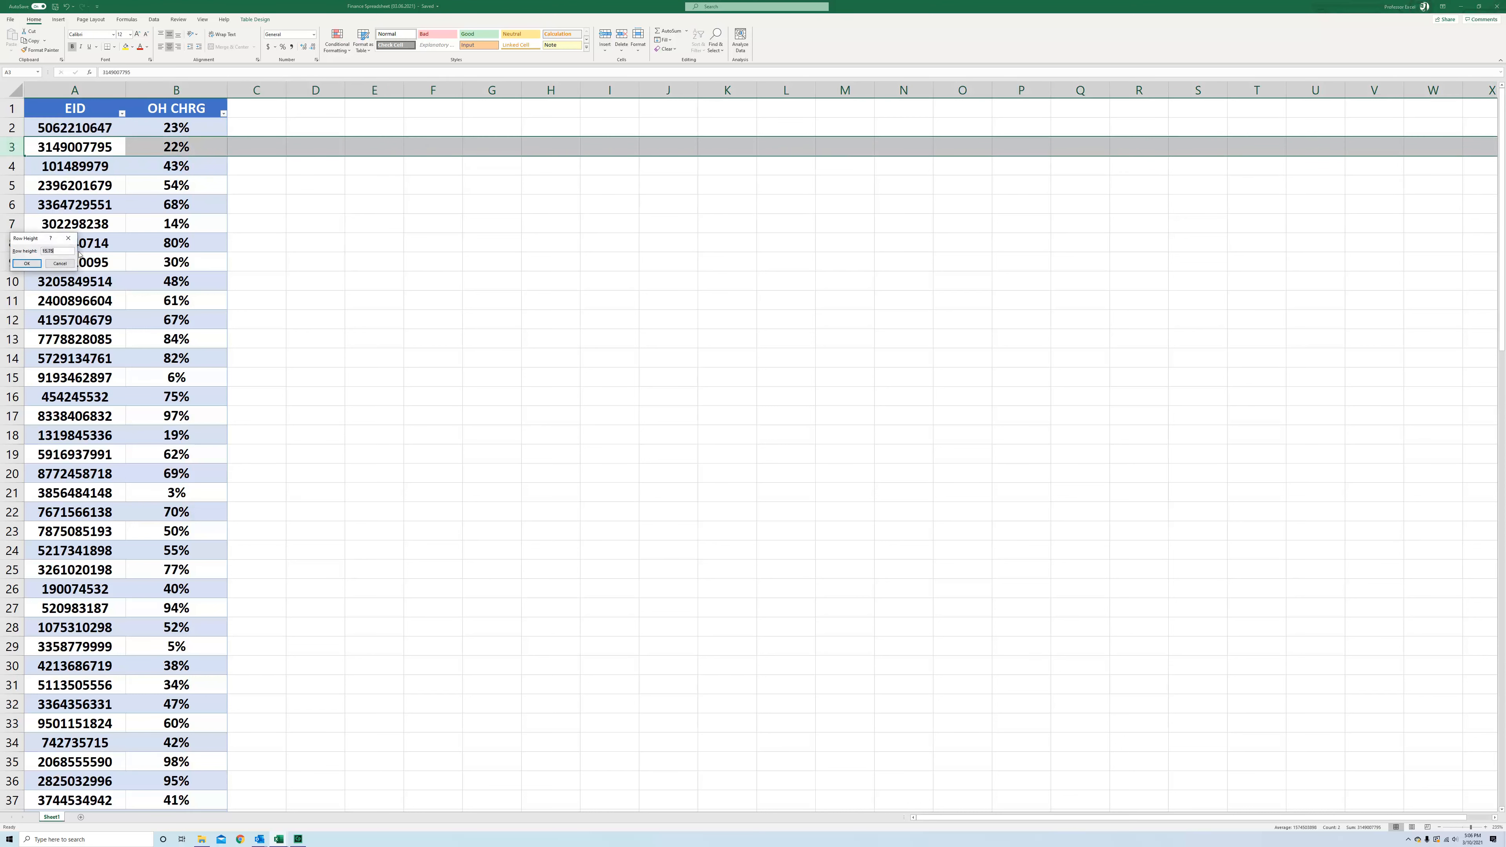
pyautogui.click(73, 241)
pyautogui.click(327, 198)
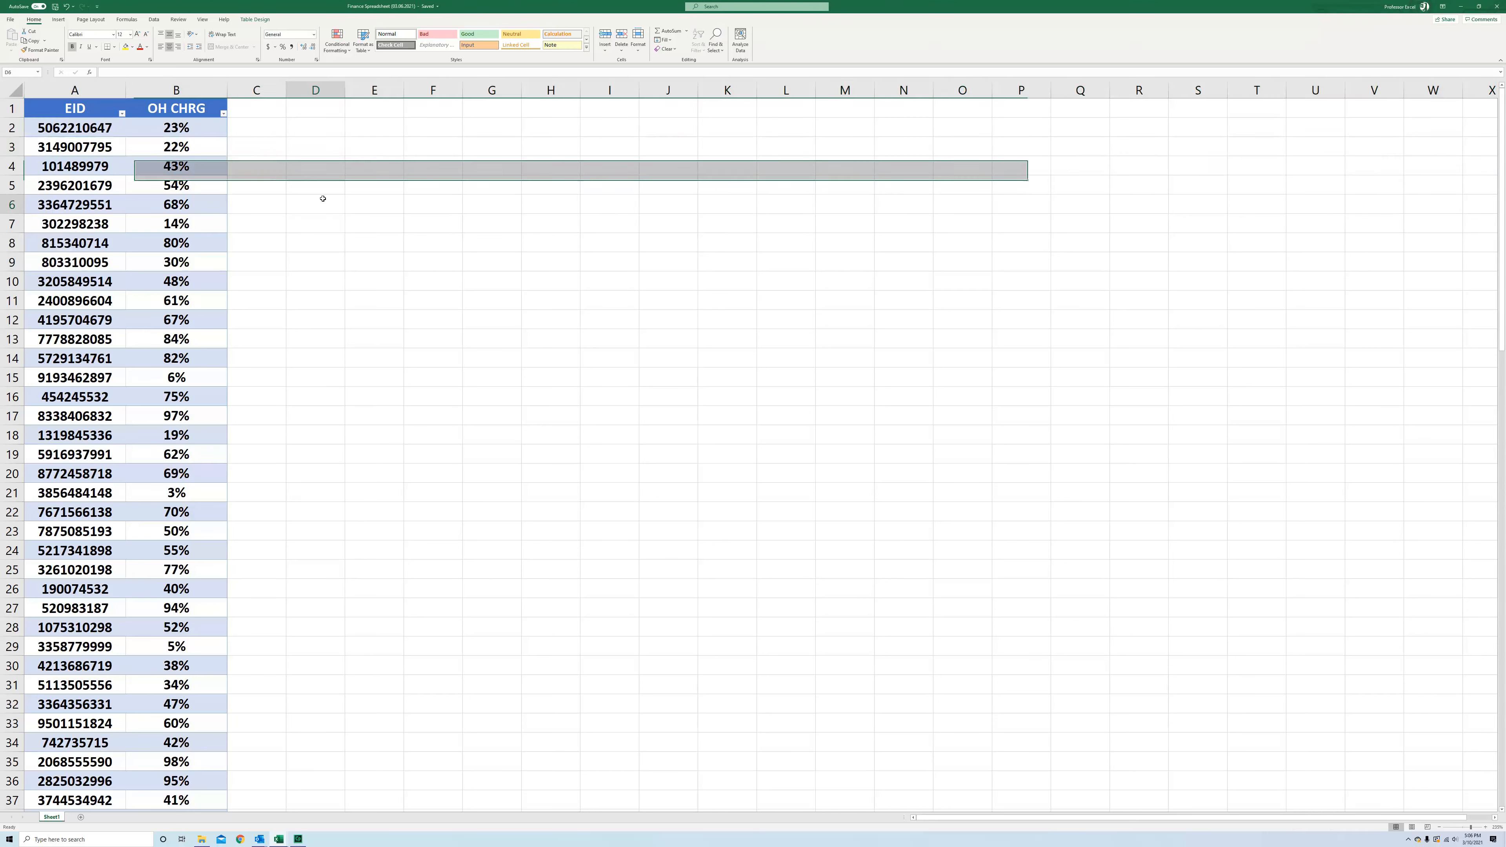
pyautogui.scroll(-2, 304, 200)
pyautogui.scroll(2, 305, 200)
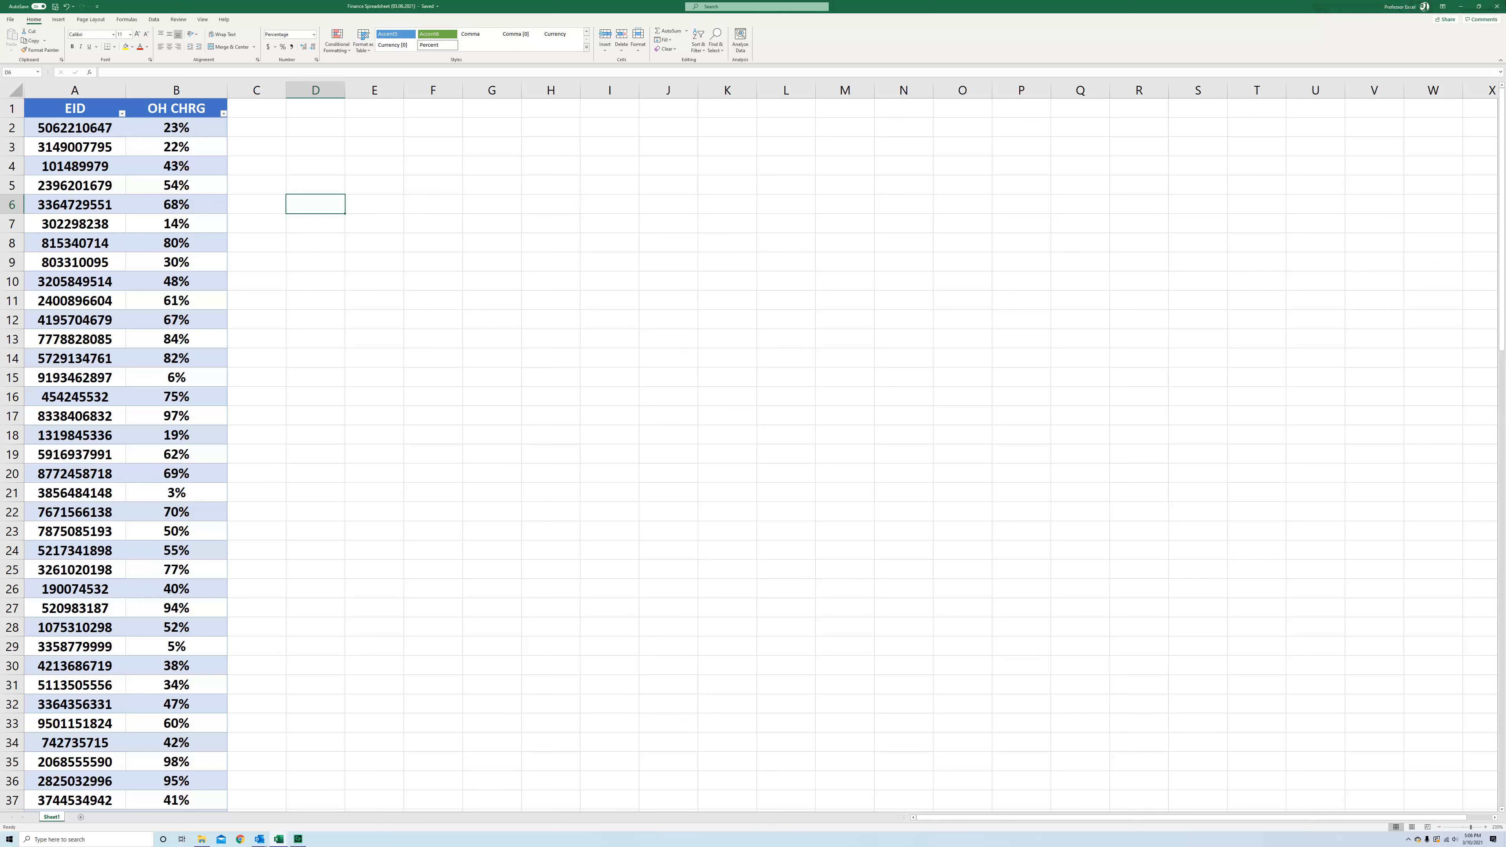
# Snap the spreadsheet window to the left half of the screen and File Explorer to the right half
pyautogui.click(1479, 5)
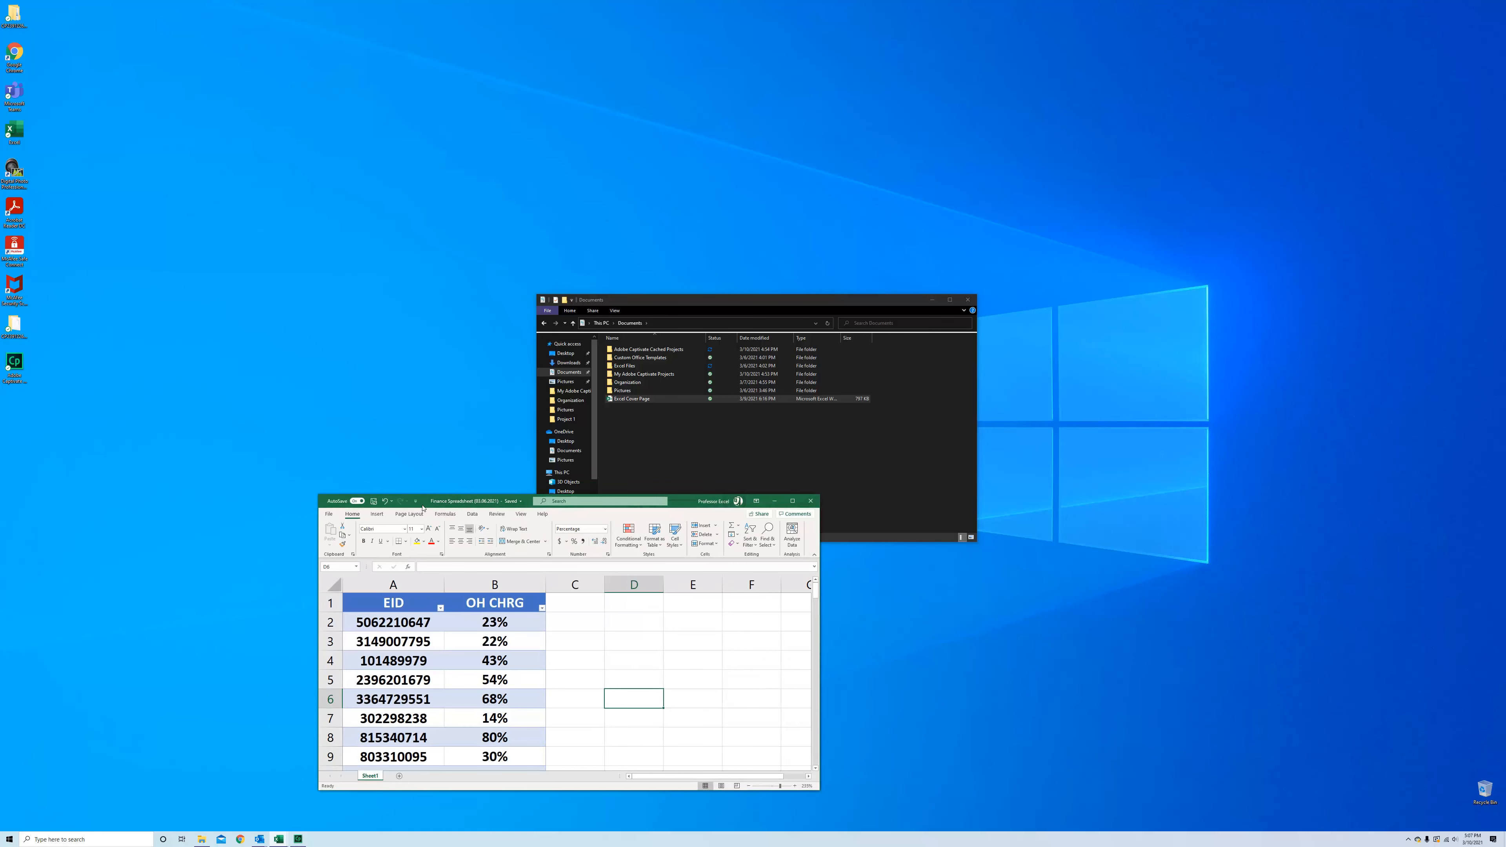
pyautogui.moveTo(417, 505); pyautogui.dragTo(0, 442)
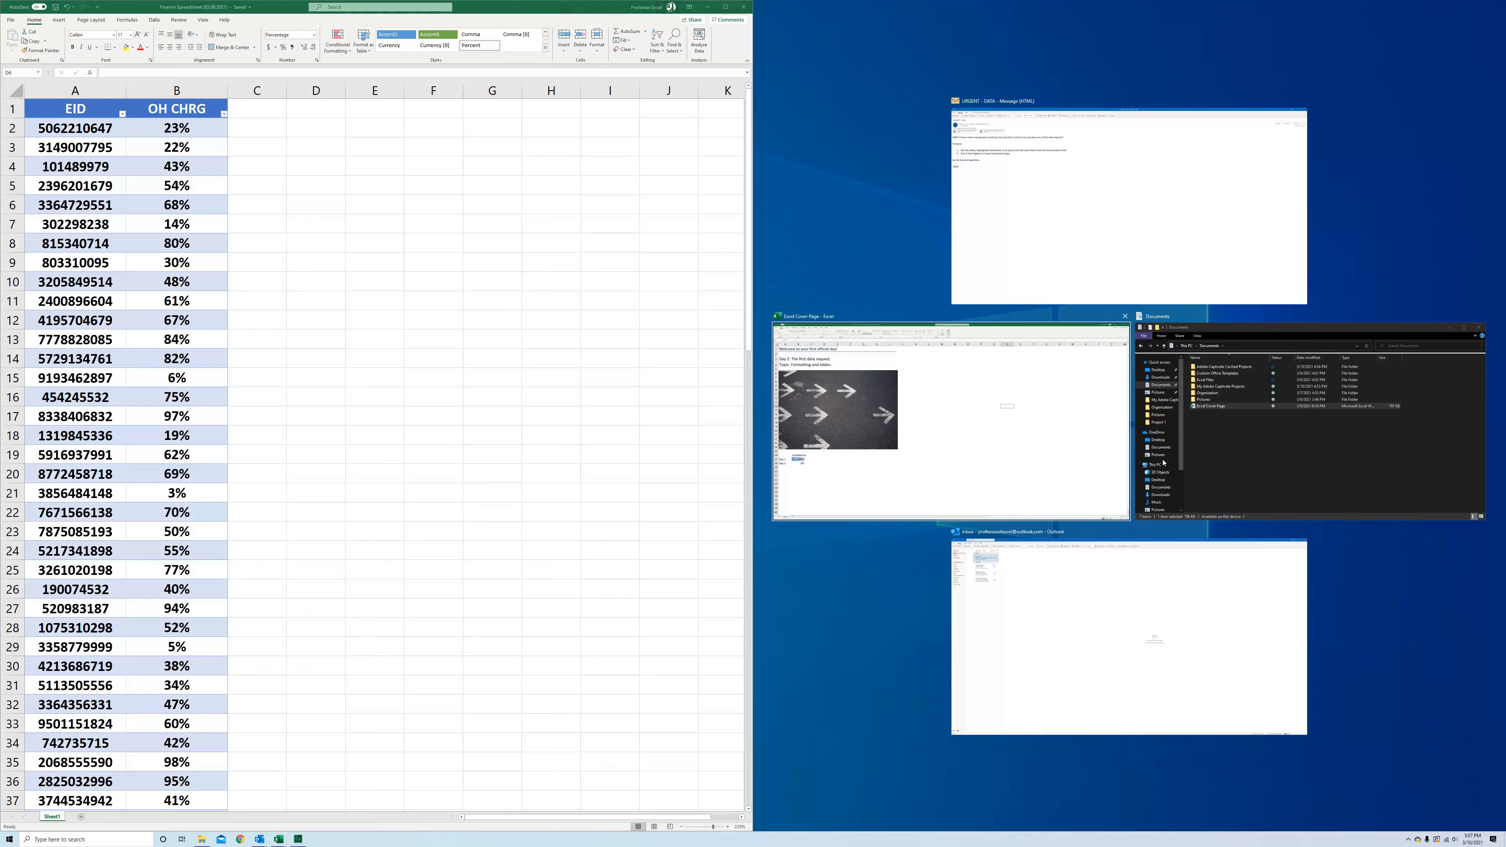
pyautogui.click(1207, 364)
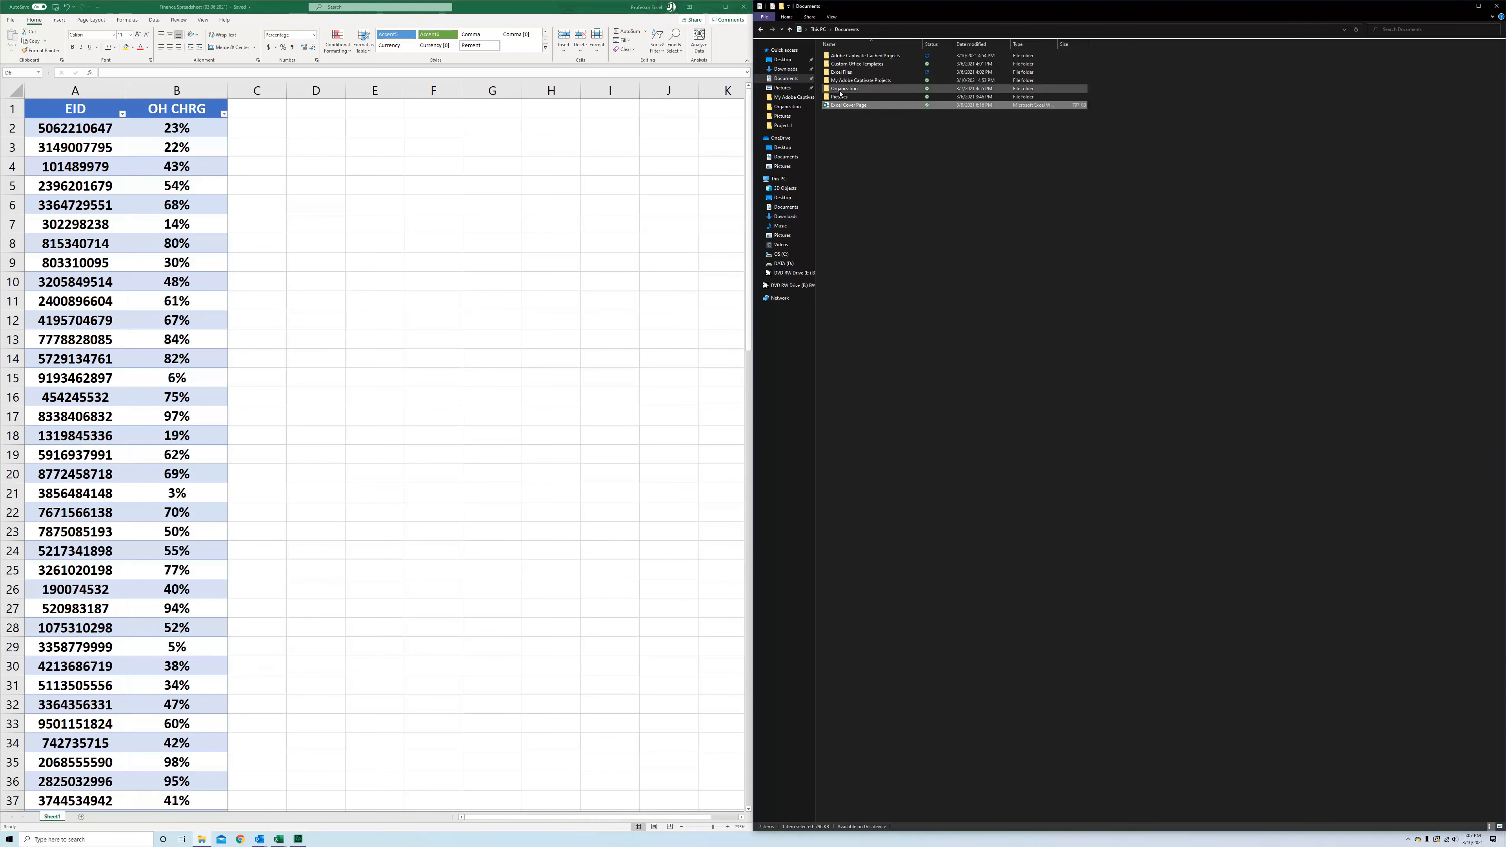
# Browse to Documents > Excel Files > Project 1 and open the Employee Spreadsheet in the right half of the screen
pyautogui.click(793, 80)
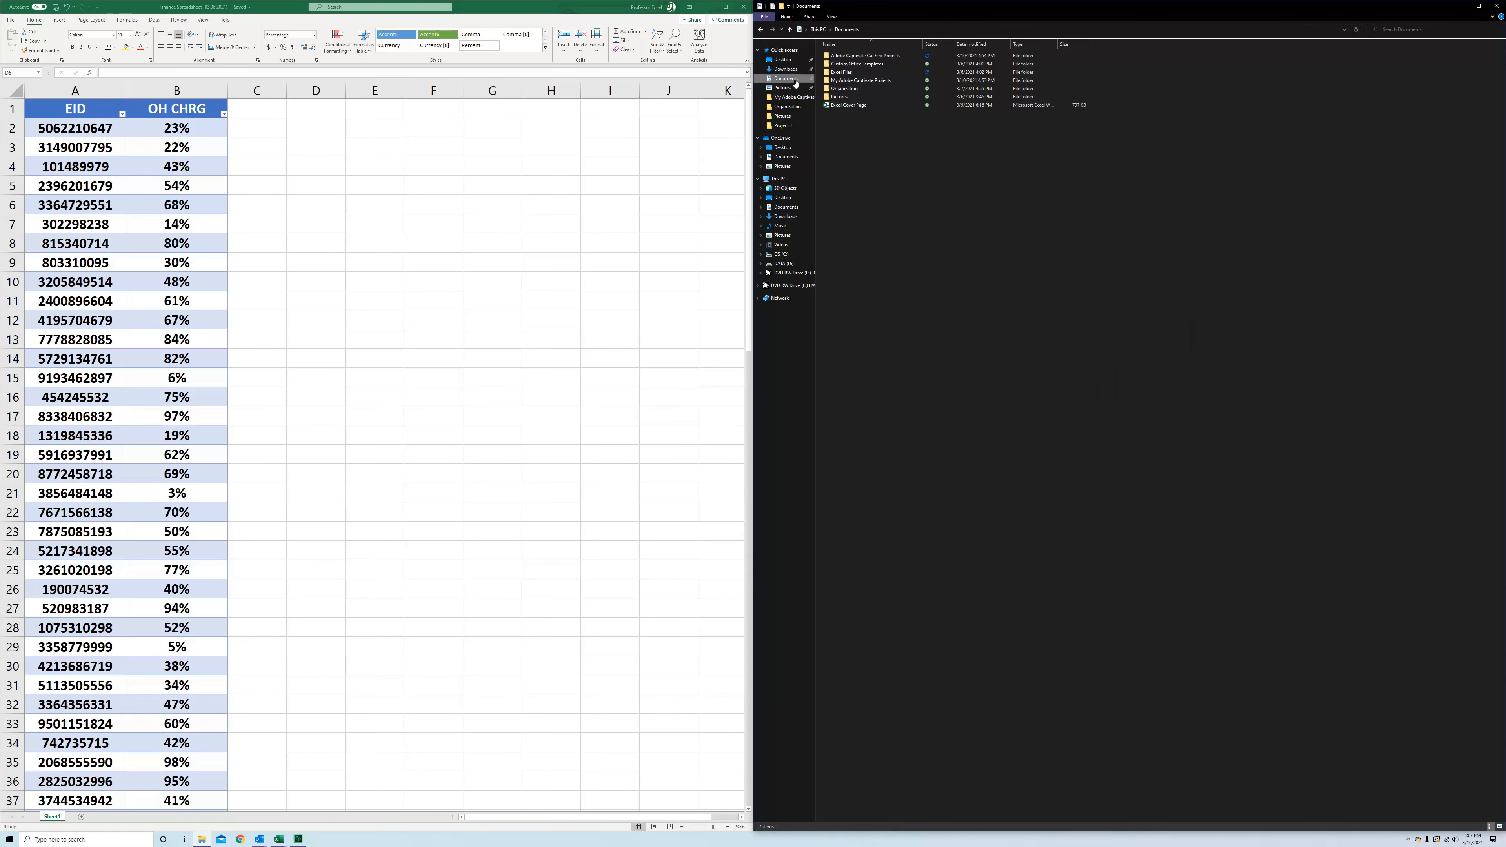
pyautogui.doubleClick(854, 71)
pyautogui.doubleClick(856, 58)
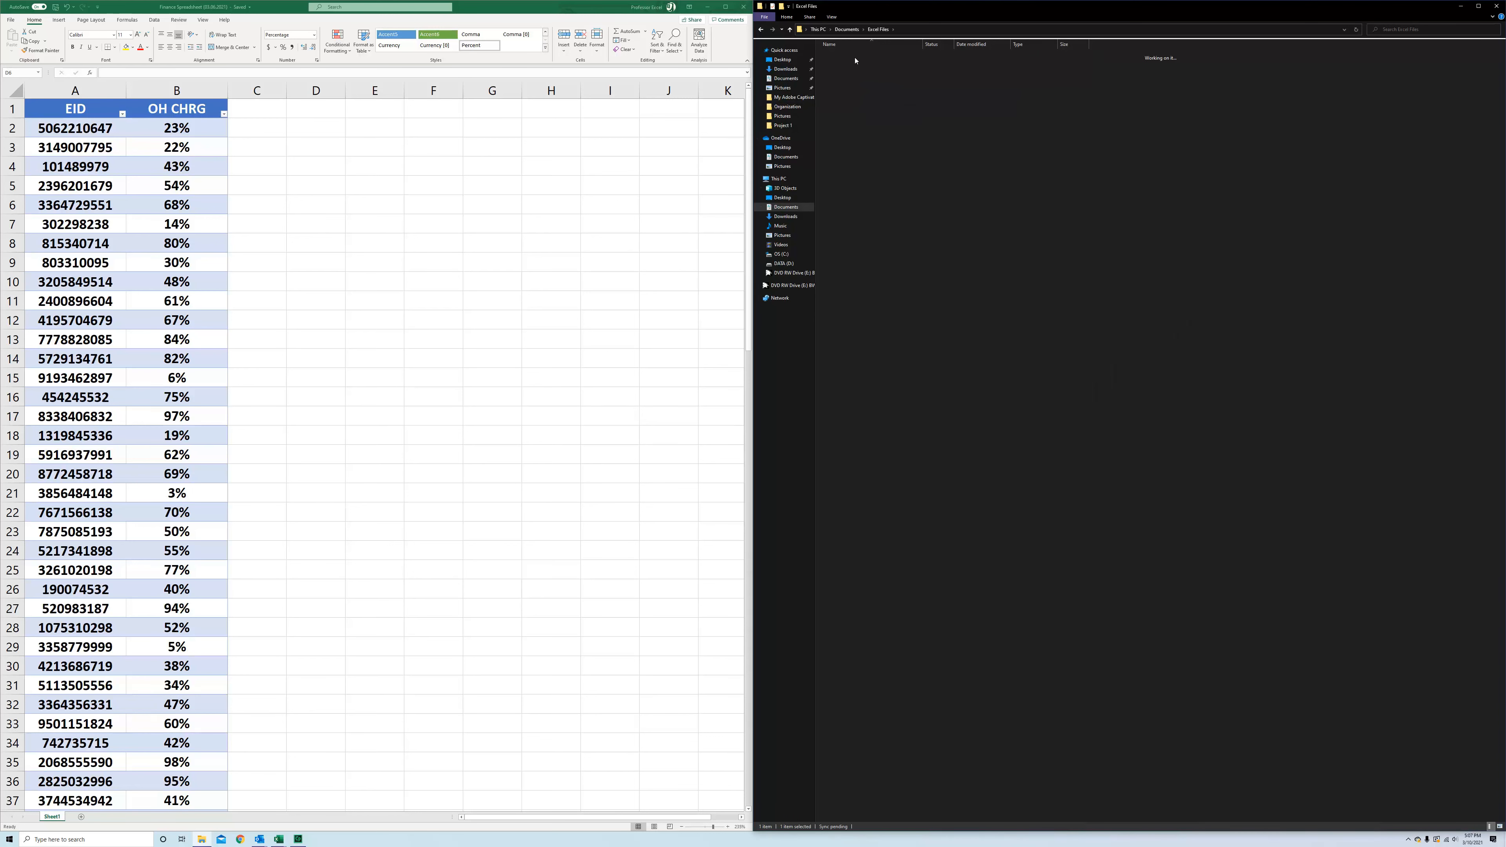
pyautogui.doubleClick(864, 55)
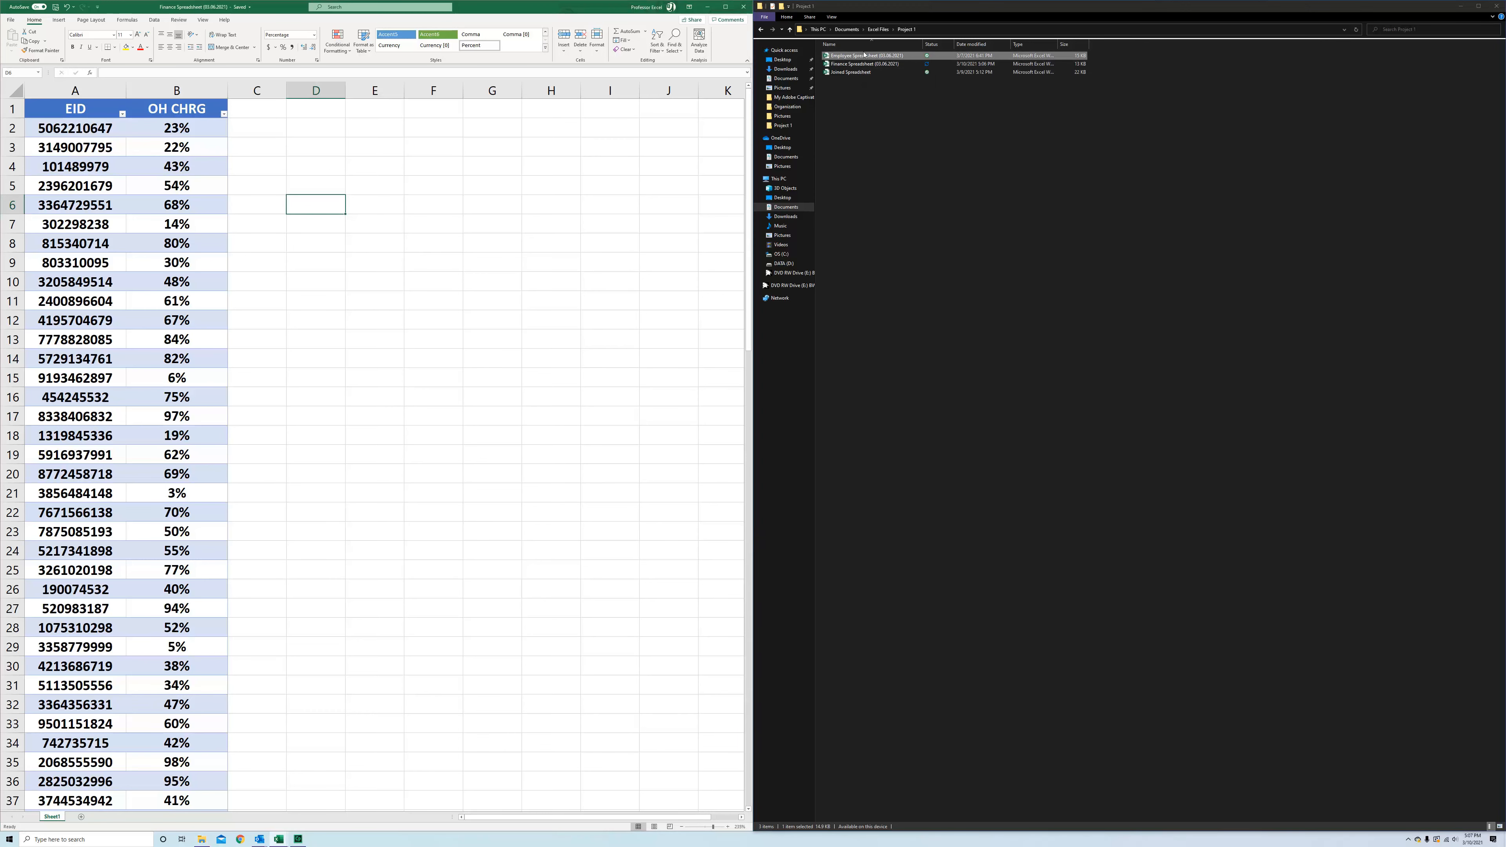
pyautogui.moveTo(213, 10); pyautogui.dragTo(6, 133)
pyautogui.click(978, 178)
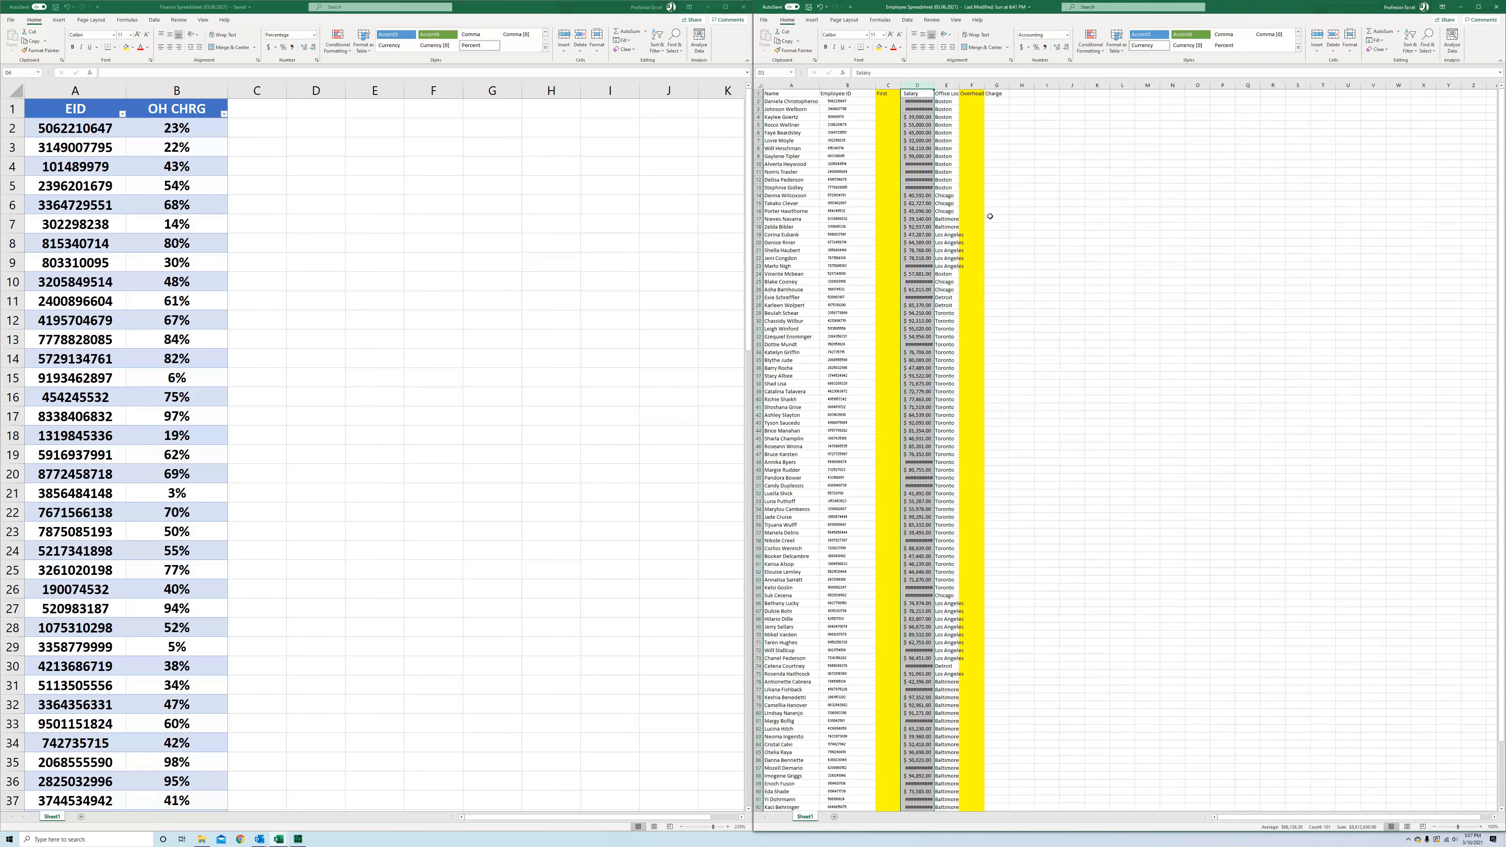
# Maximize the finance spreadsheet window
pyautogui.click(1071, 196)
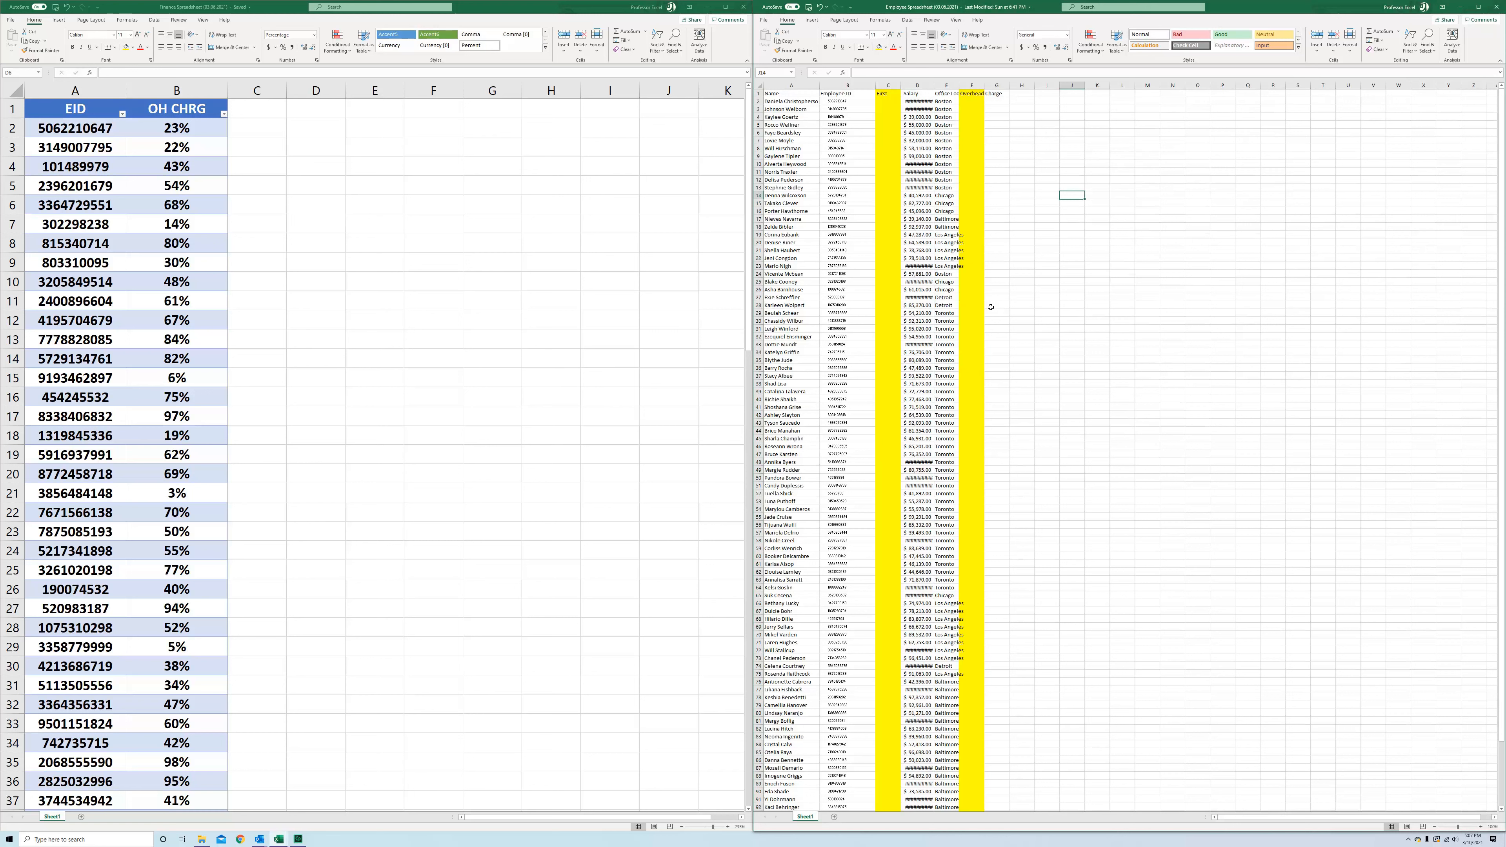
pyautogui.click(579, 517)
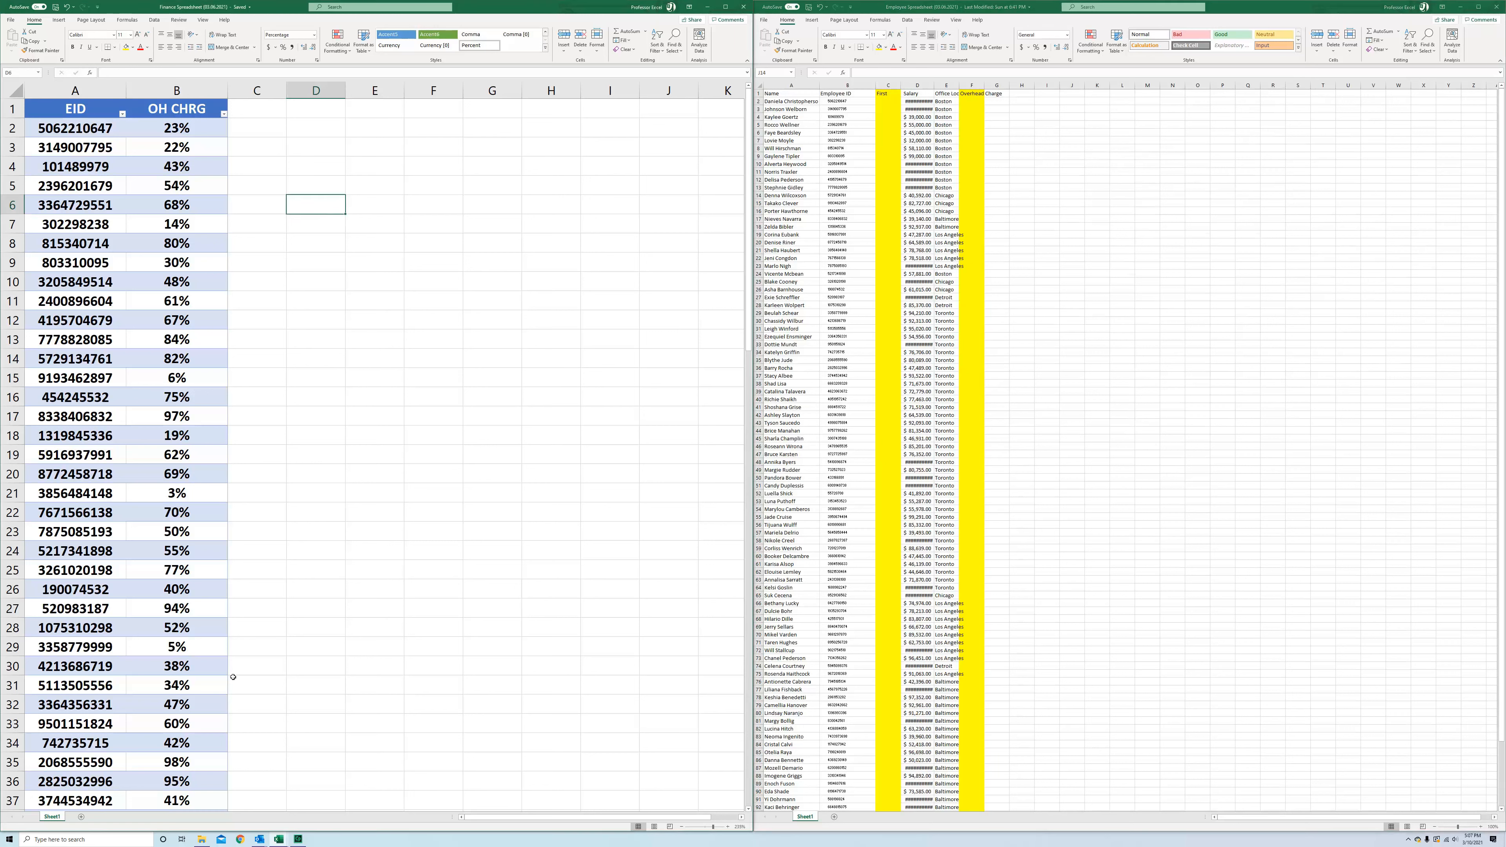
pyautogui.click(724, 6)
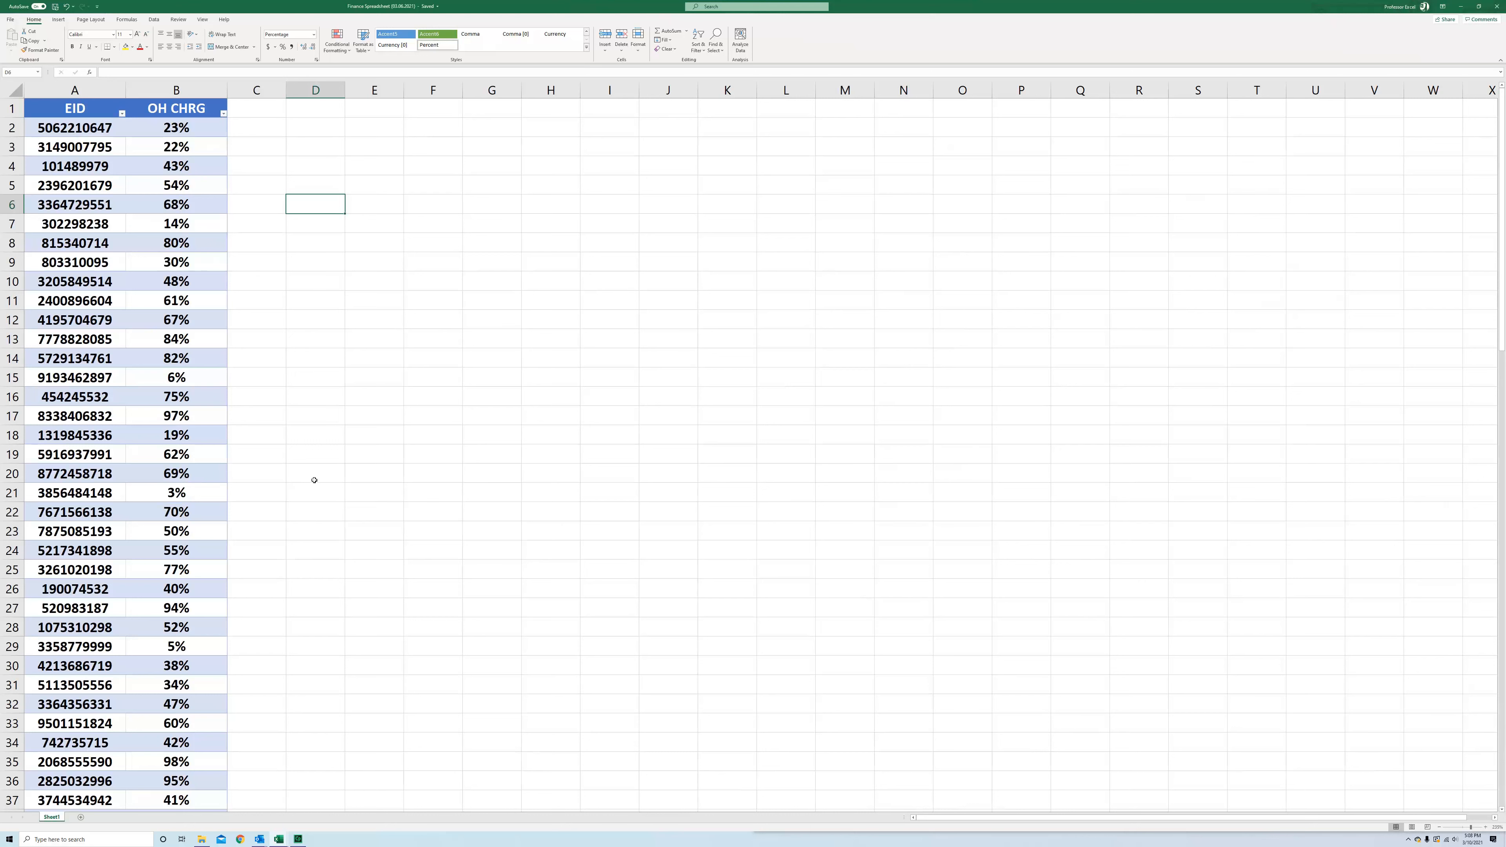
# Rename the sheet tab to "Data - Overhead Charges"
pyautogui.doubleClick(53, 818)
pyautogui.write('D')
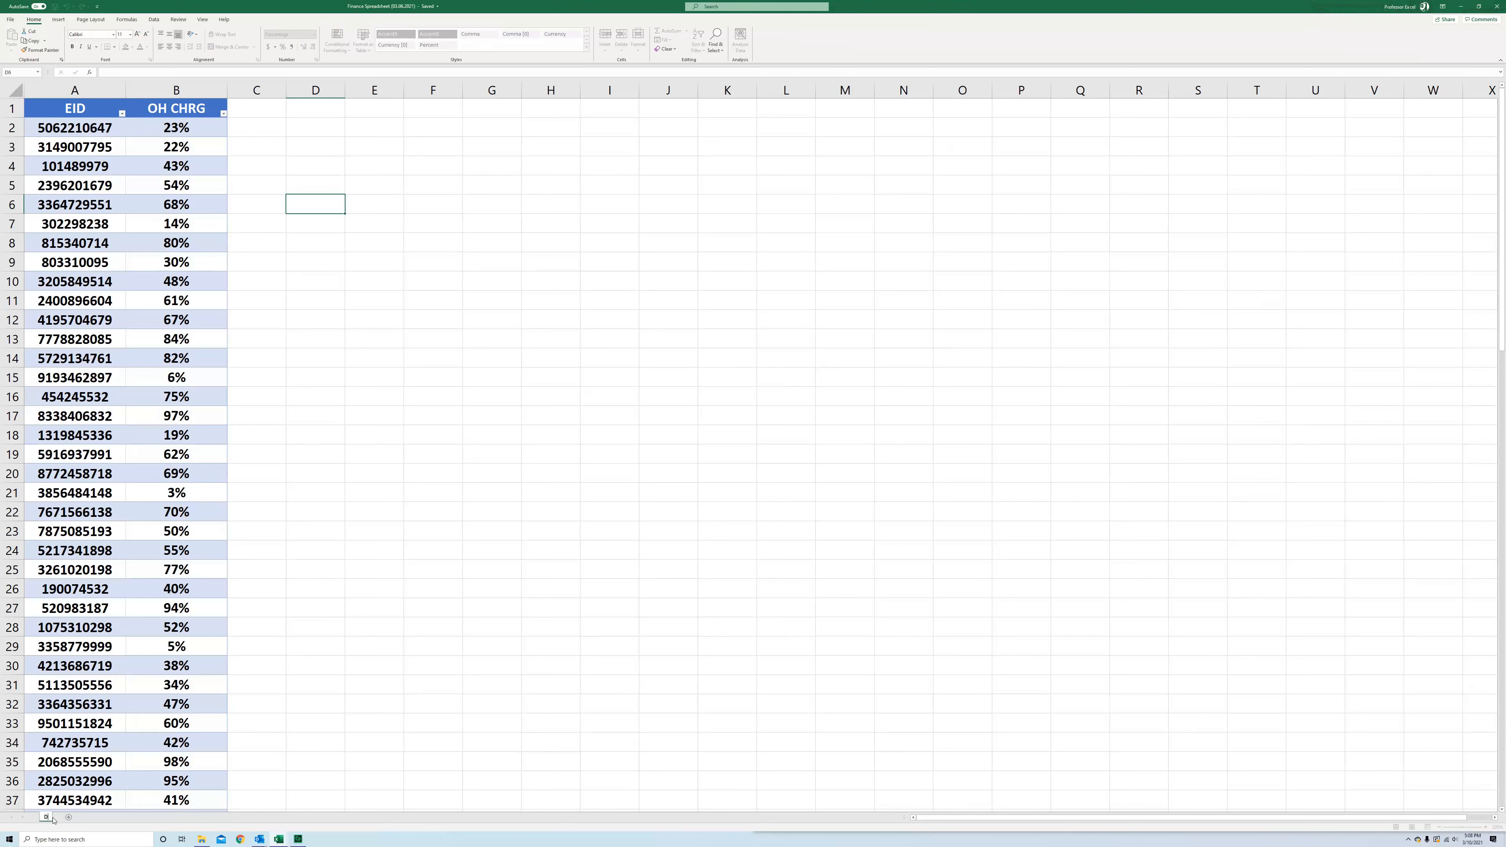
pyautogui.write('ata - Overhead Charges')
pyautogui.press('Return')
pyautogui.rightClick(53, 820)
pyautogui.click(53, 818)
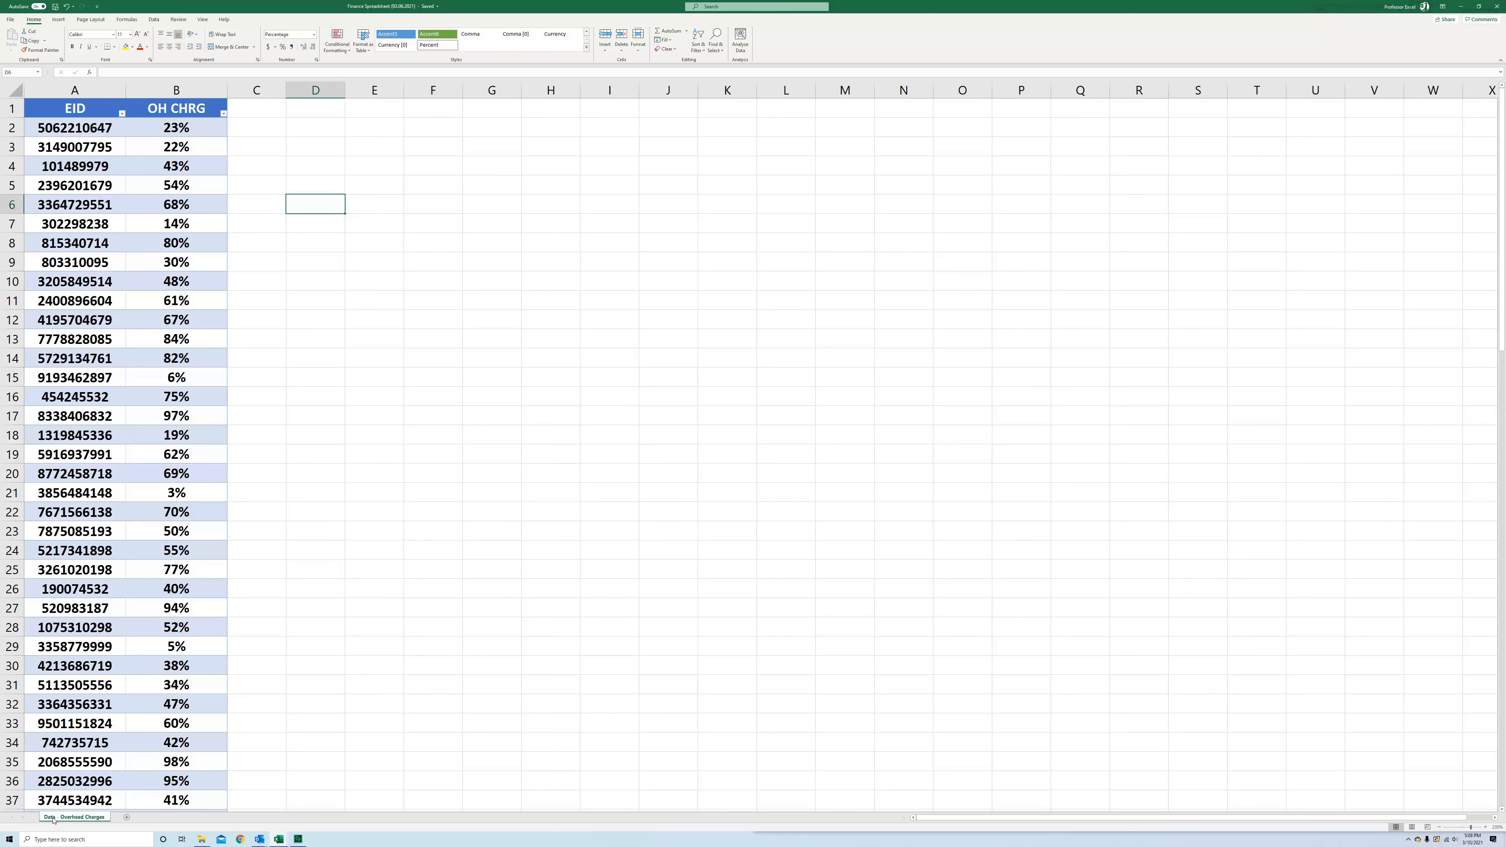
pyautogui.doubleClick(53, 817)
pyautogui.click(53, 817)
pyautogui.doubleClick(53, 817)
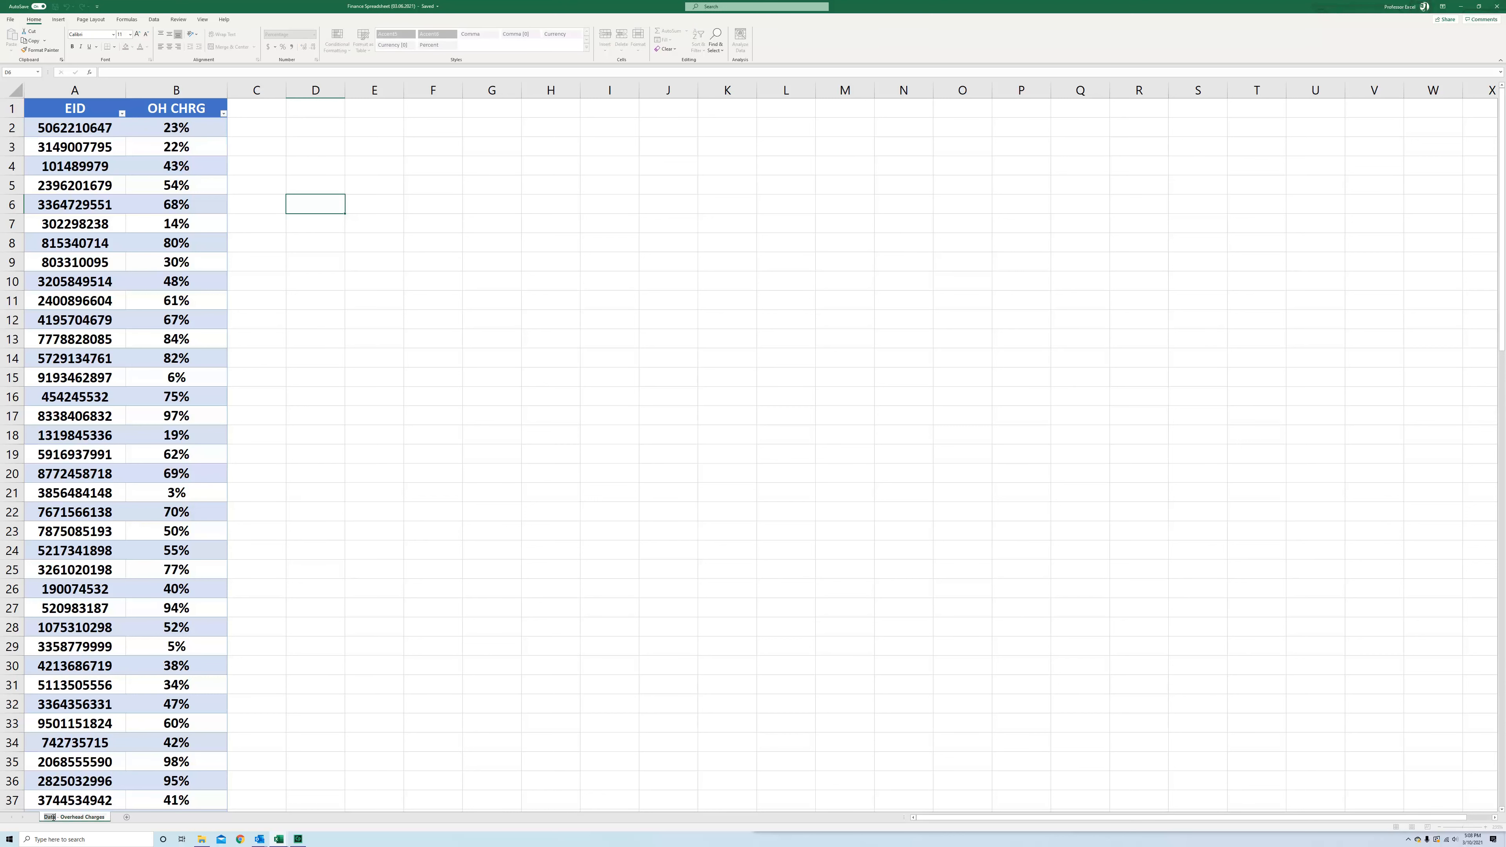
pyautogui.click(389, 654)
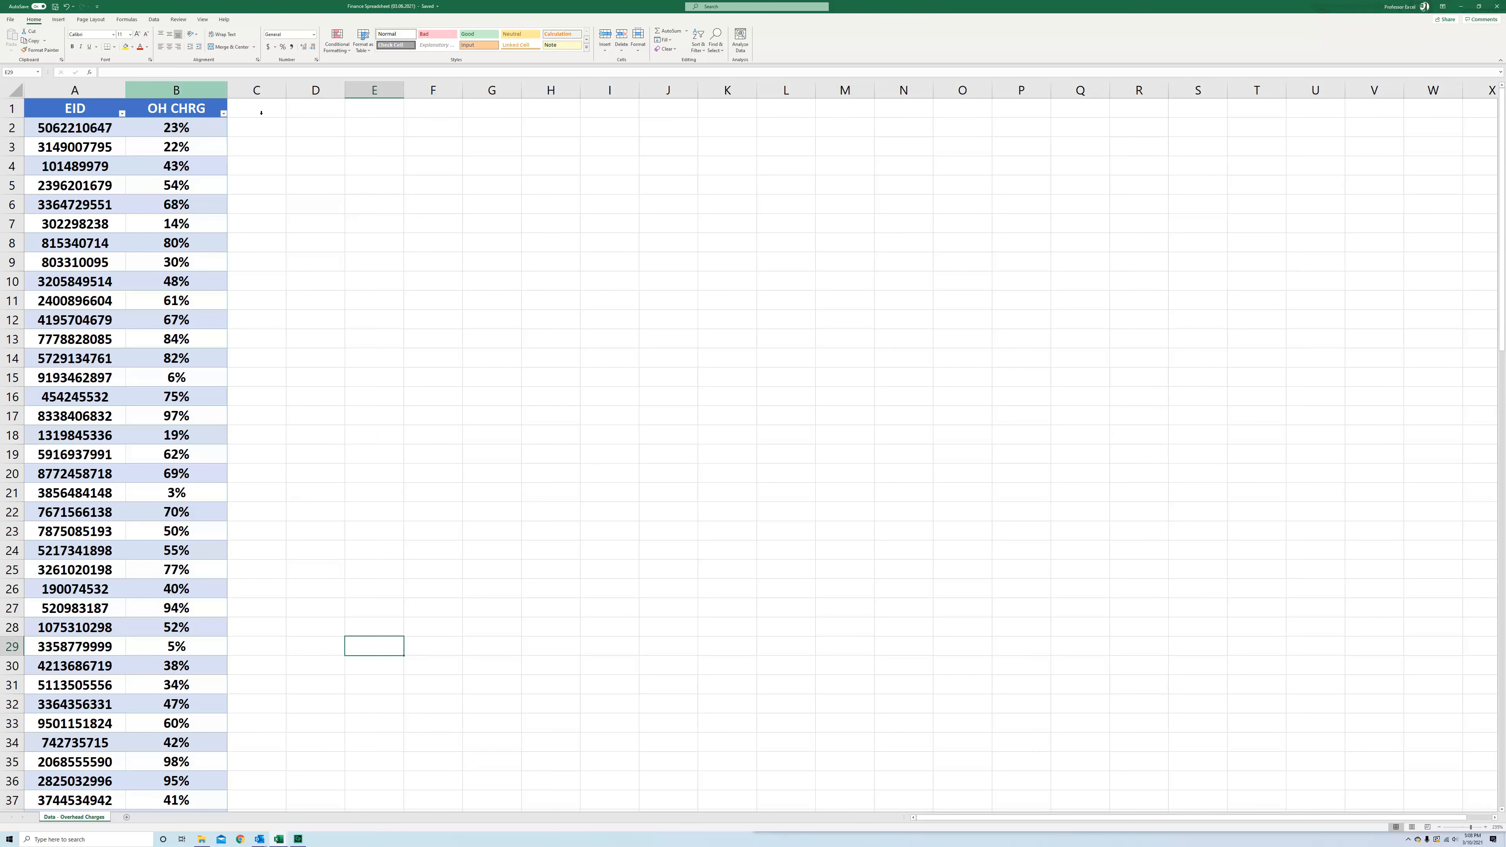
pyautogui.scroll(-8, 99, 145)
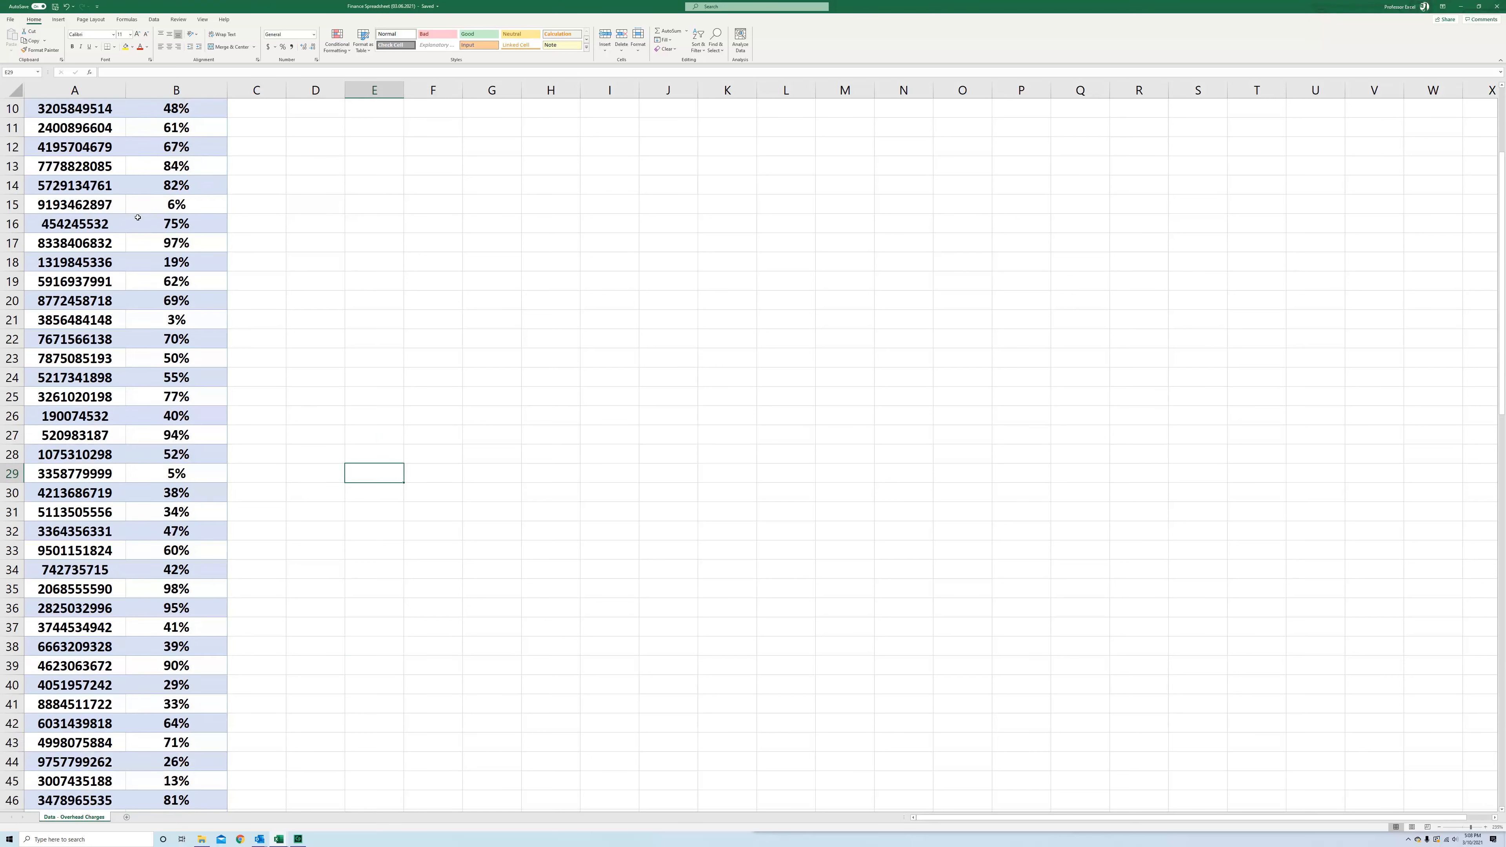
pyautogui.scroll(2, 138, 218)
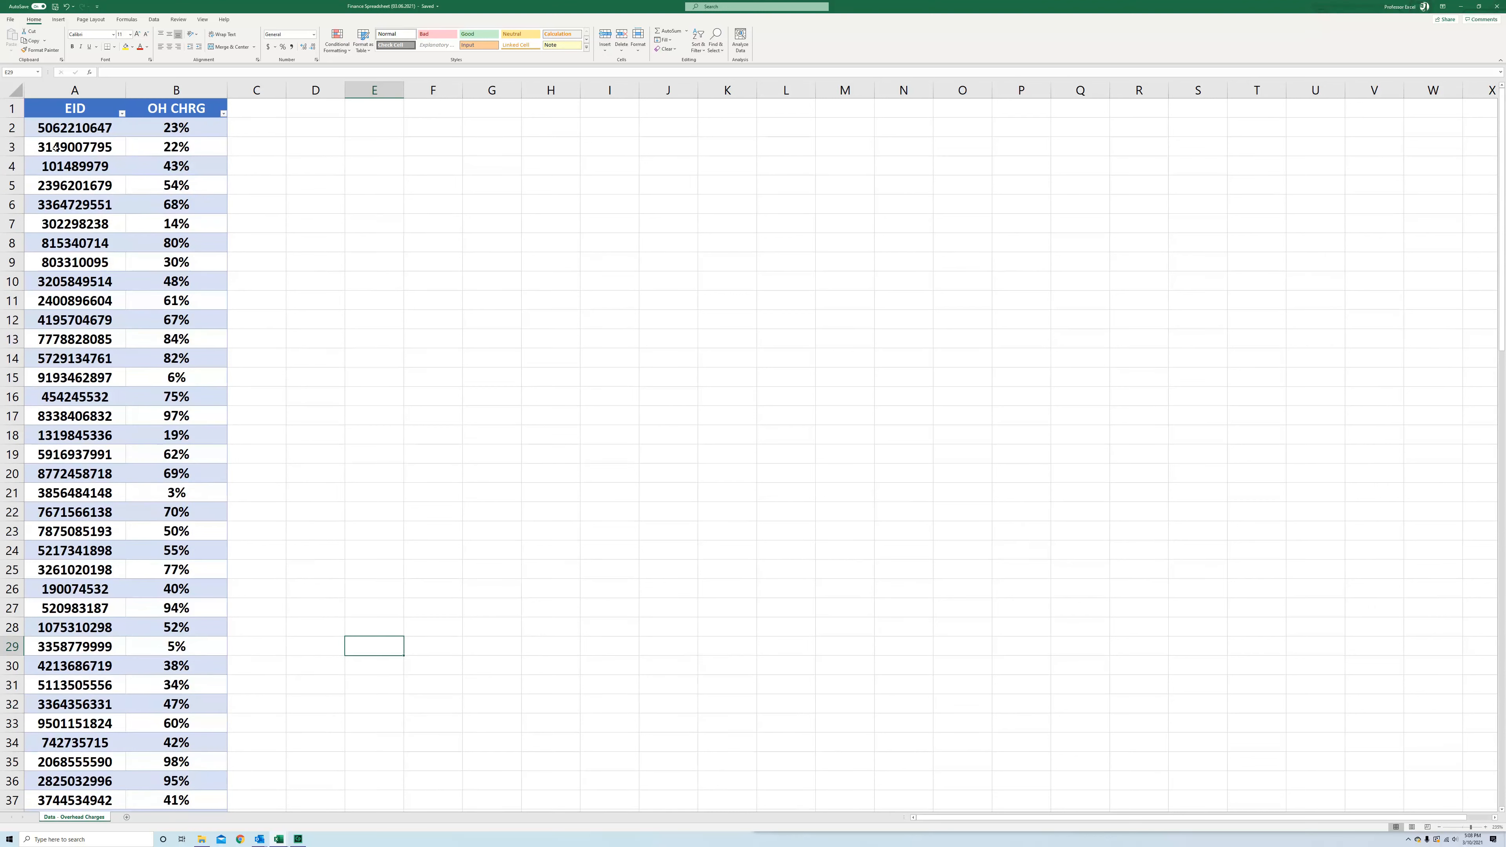
# Add a comment to the OH CHRG header cell reading "We changed this by dividing by 100" and post it
pyautogui.rightClick(199, 109)
pyautogui.click(182, 107)
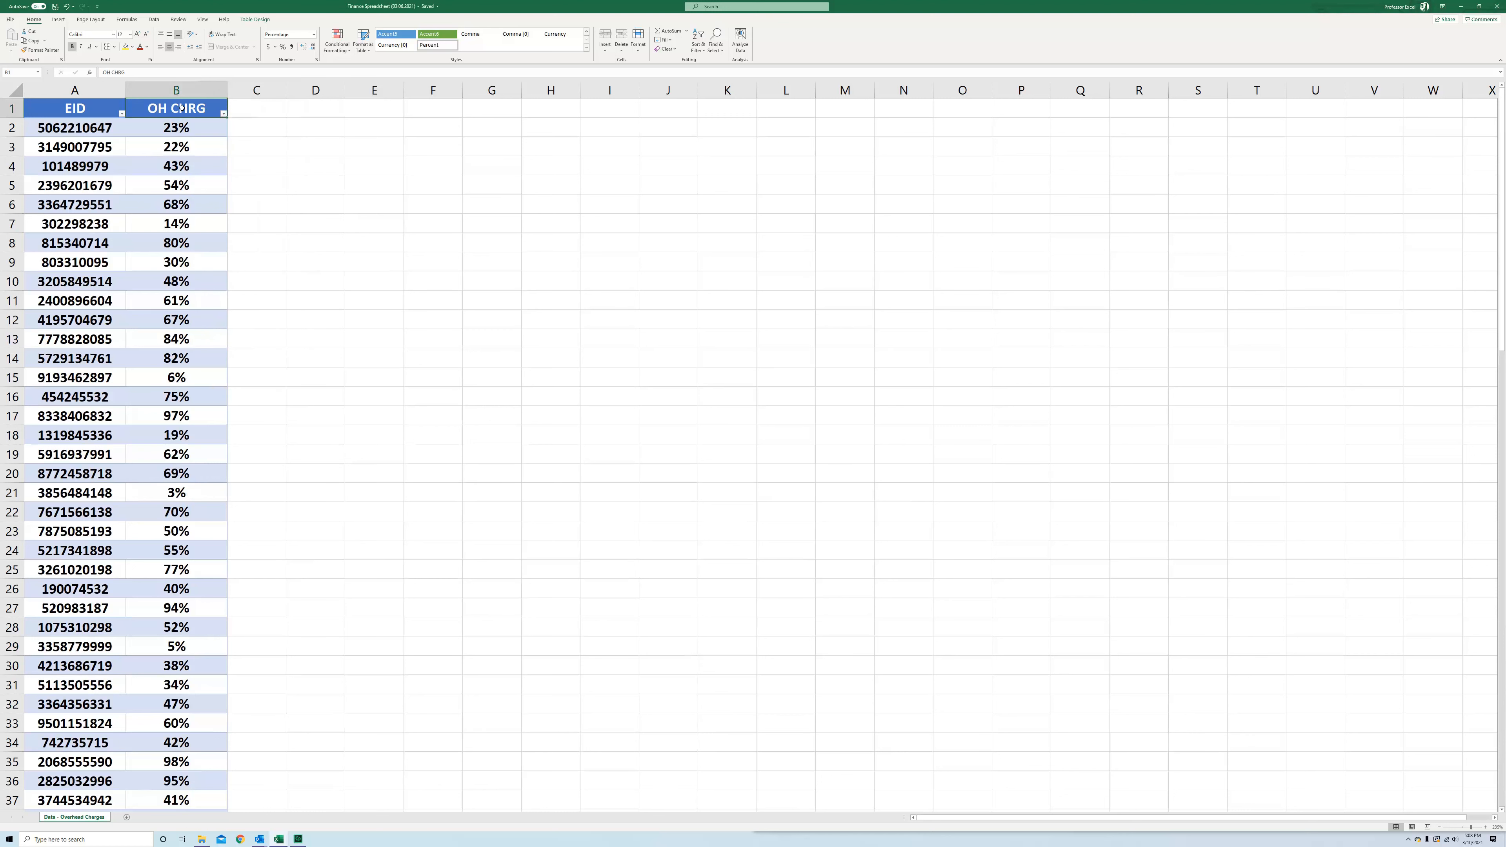
pyautogui.rightClick(182, 108)
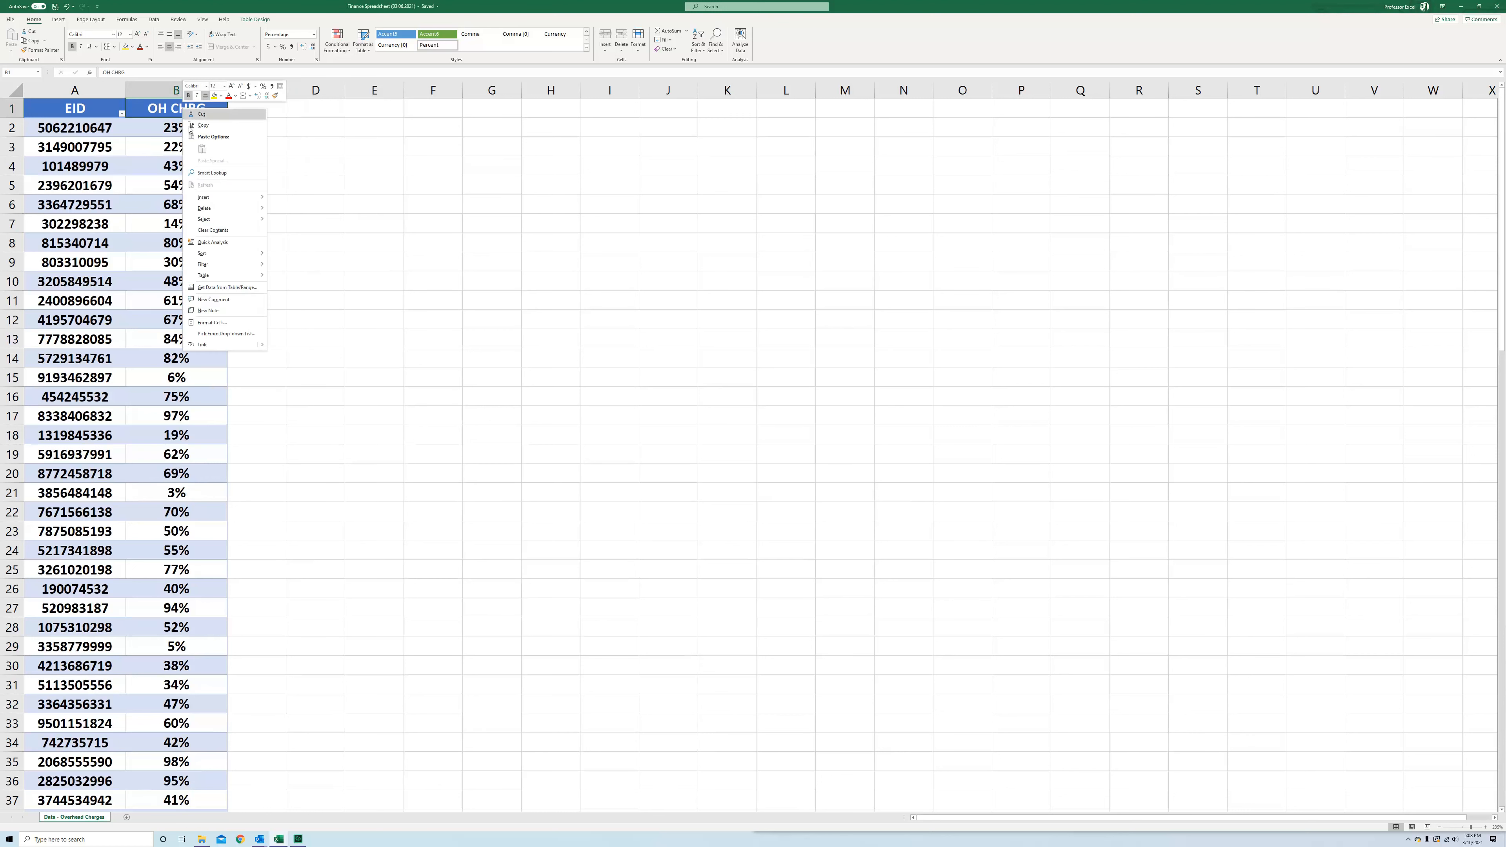
pyautogui.click(213, 300)
pyautogui.write('W')
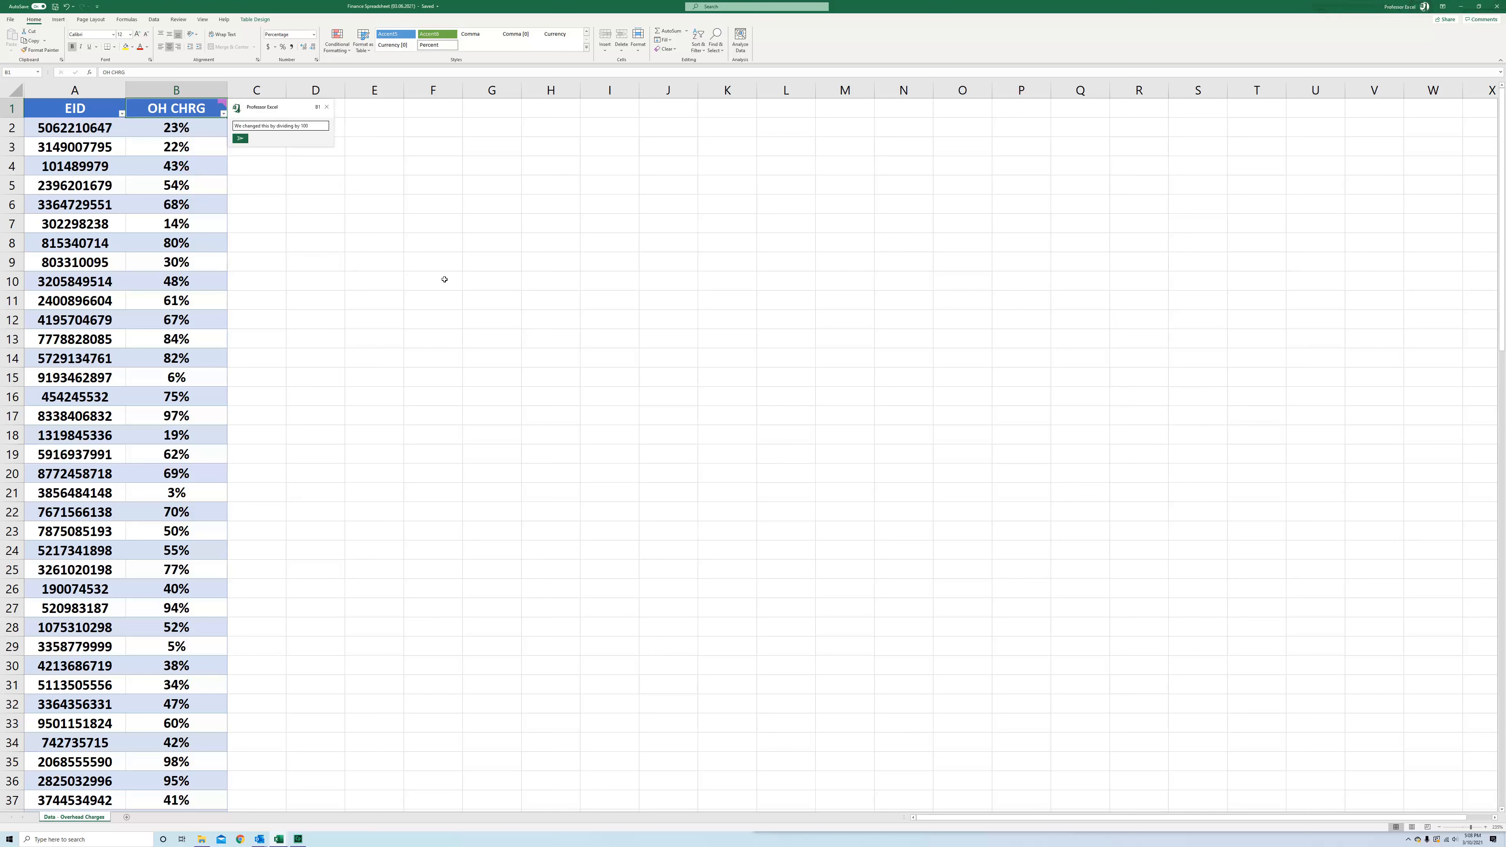
pyautogui.click(248, 140)
pyautogui.click(309, 238)
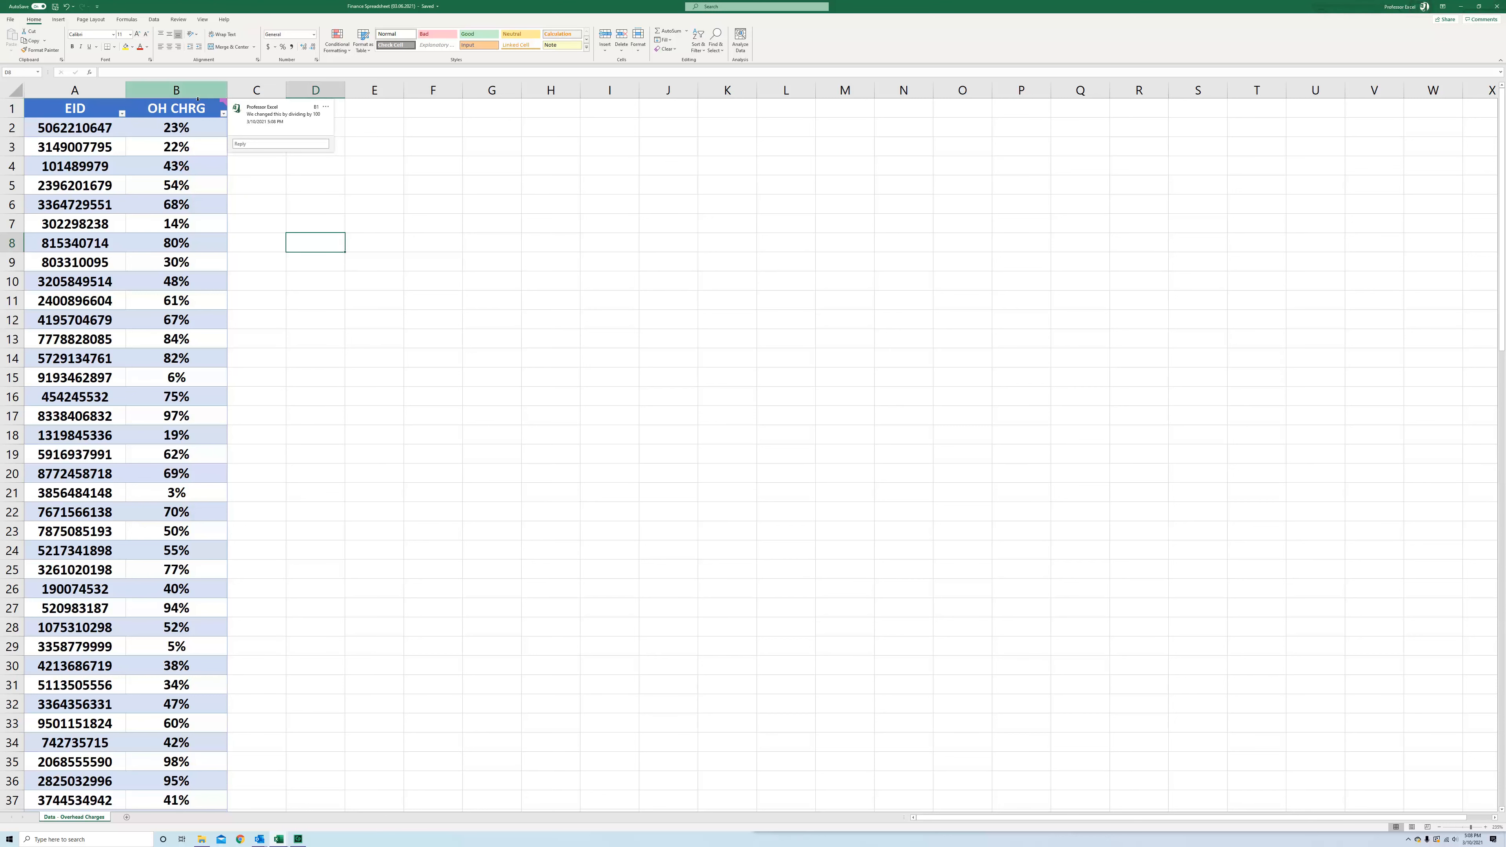
pyautogui.click(177, 108)
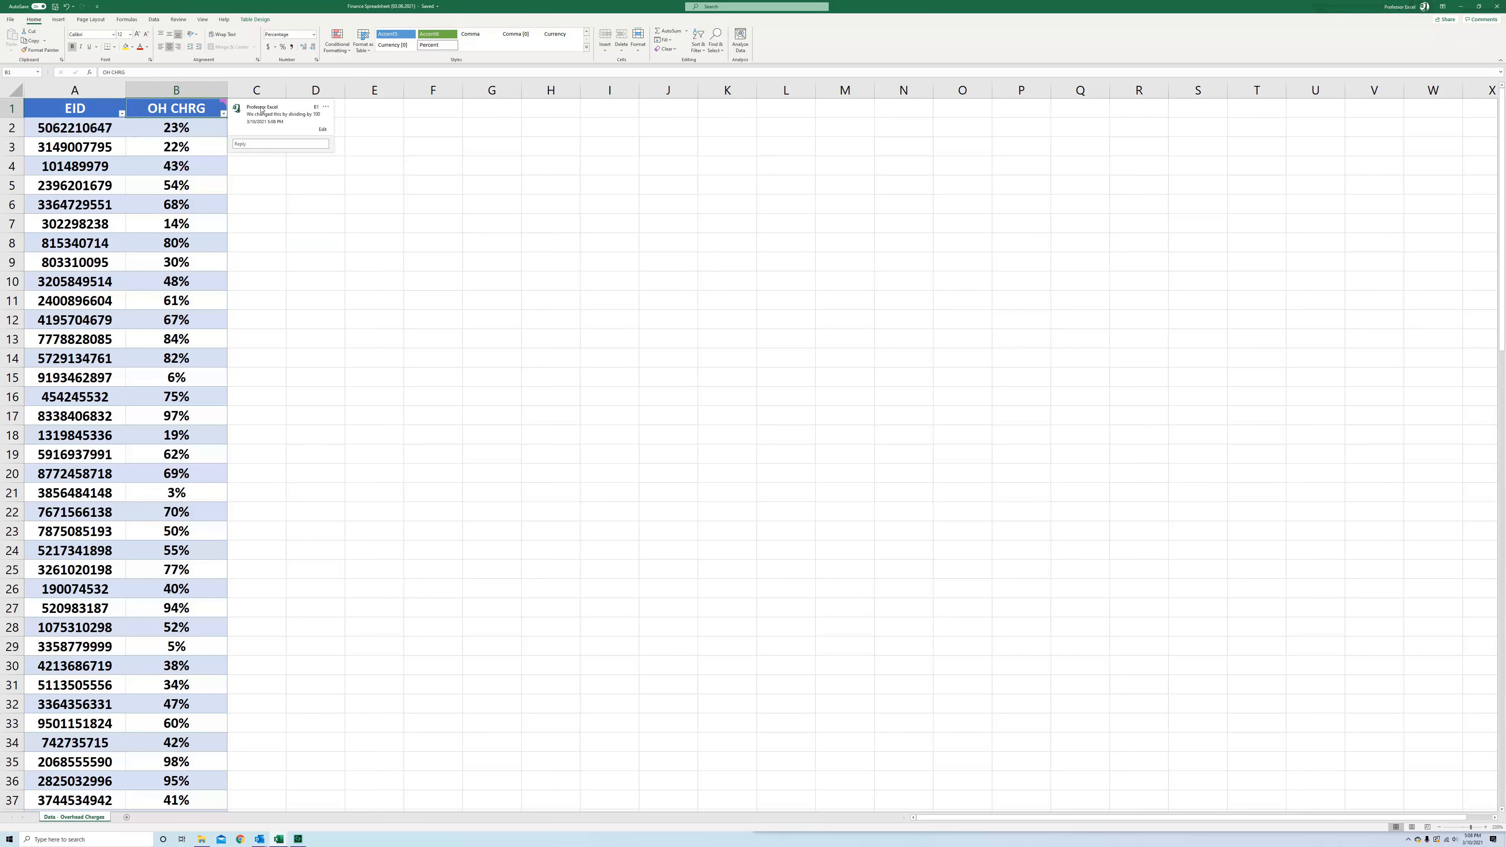
pyautogui.click(256, 248)
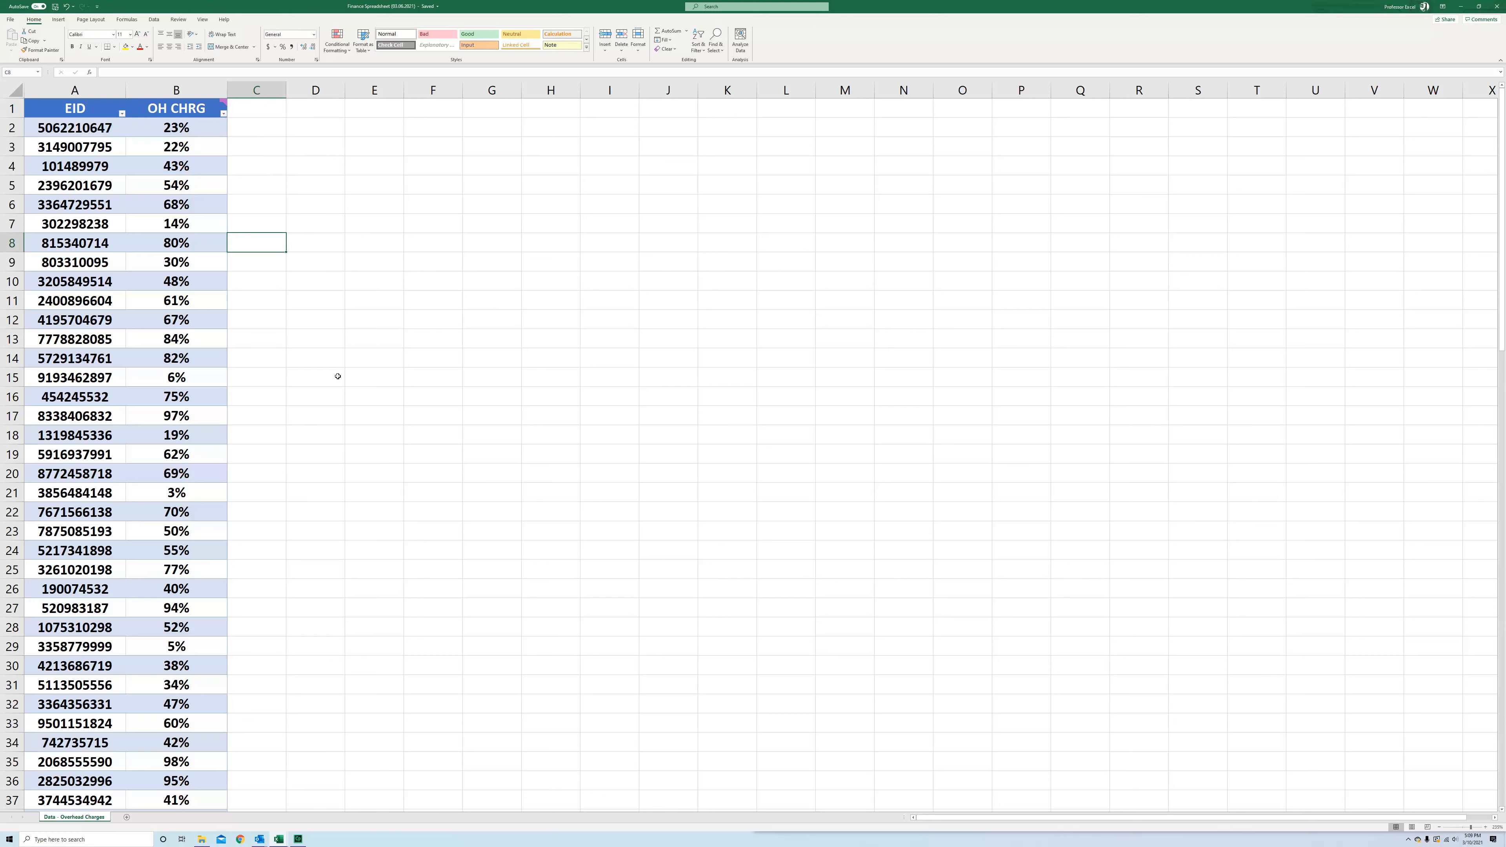